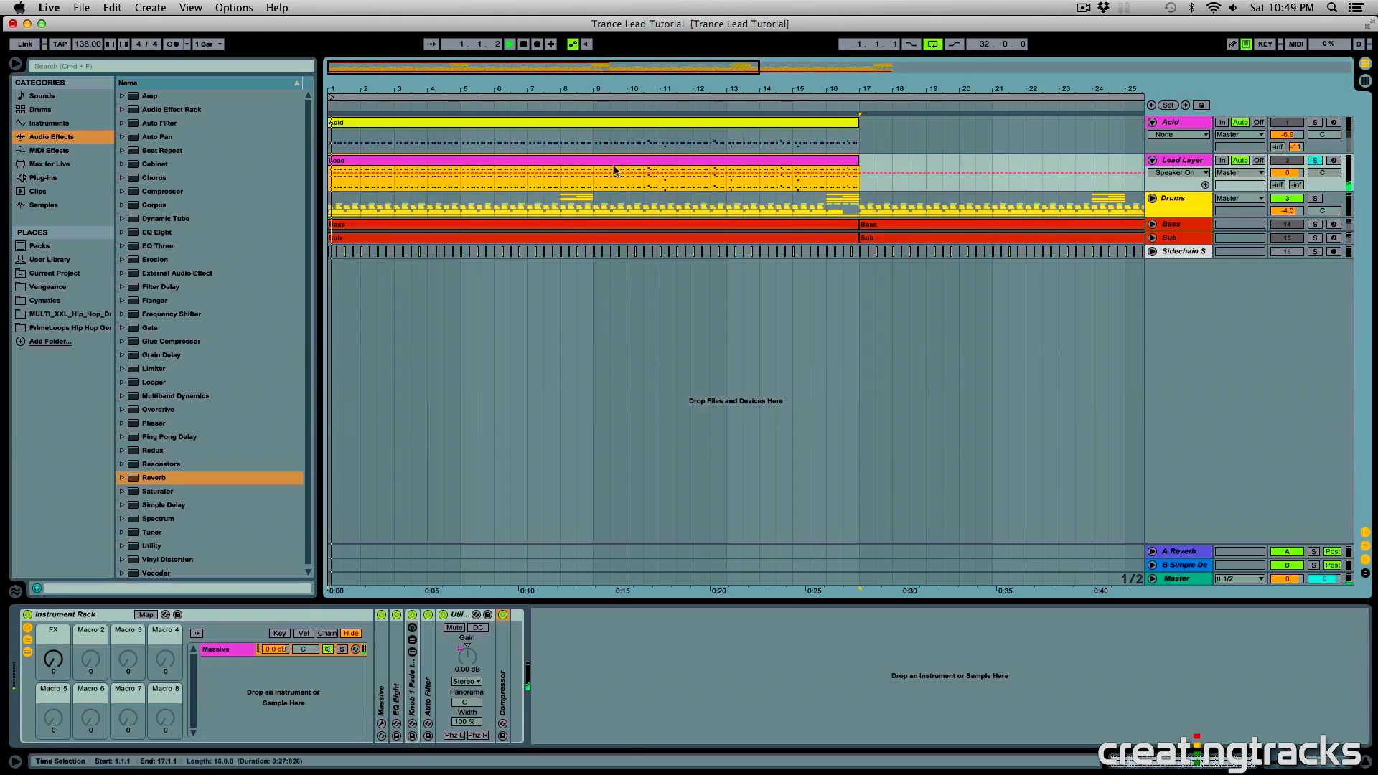
- Play back the soloed Lead Layer track from around bar 6
{"action": "key", "text": "space"}
{"action": "left_click", "coordinate": [522, 185]}
{"action": "key", "text": "space"}
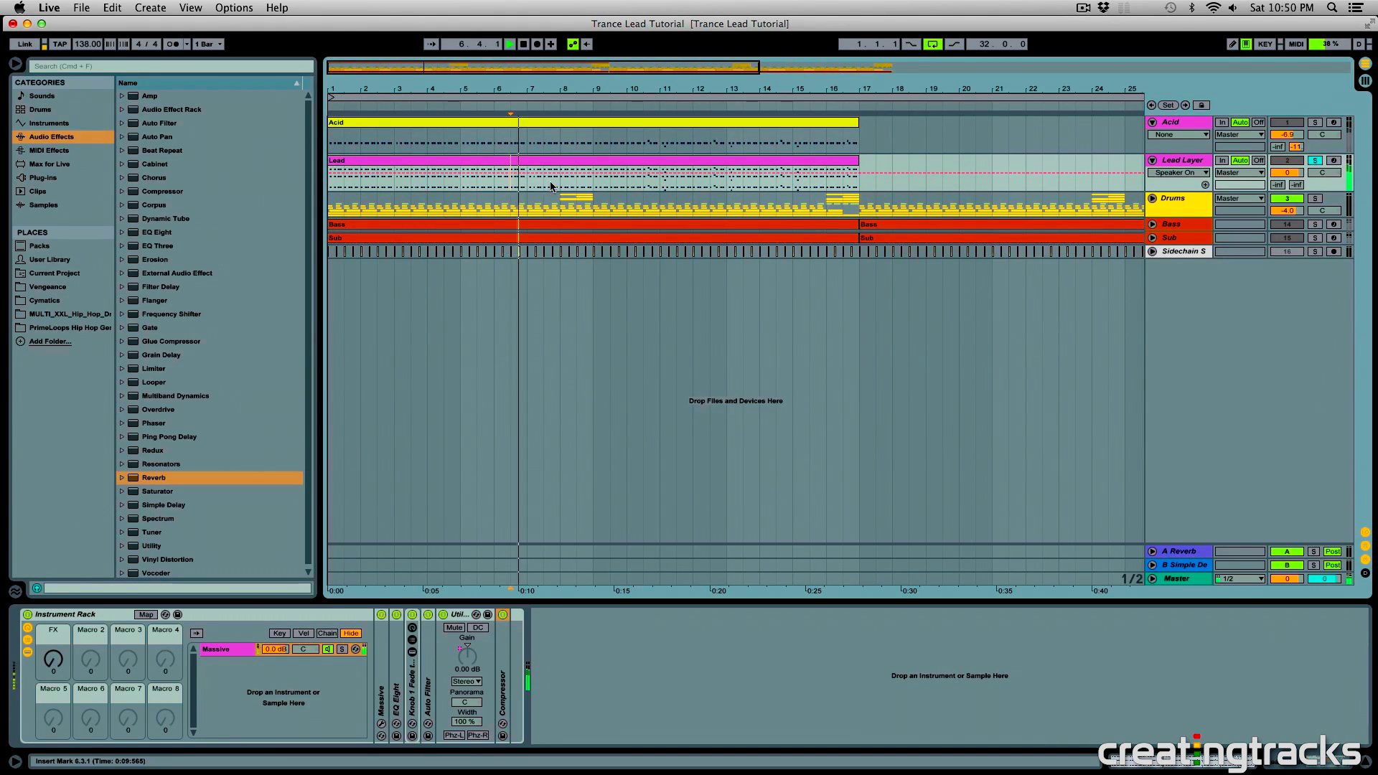
{"action": "key", "text": "space"}
- Turn off the Lead Layer's solo and listen to the lead within the full mix
{"action": "left_click", "coordinate": [1313, 162]}
{"action": "key", "text": "space"}
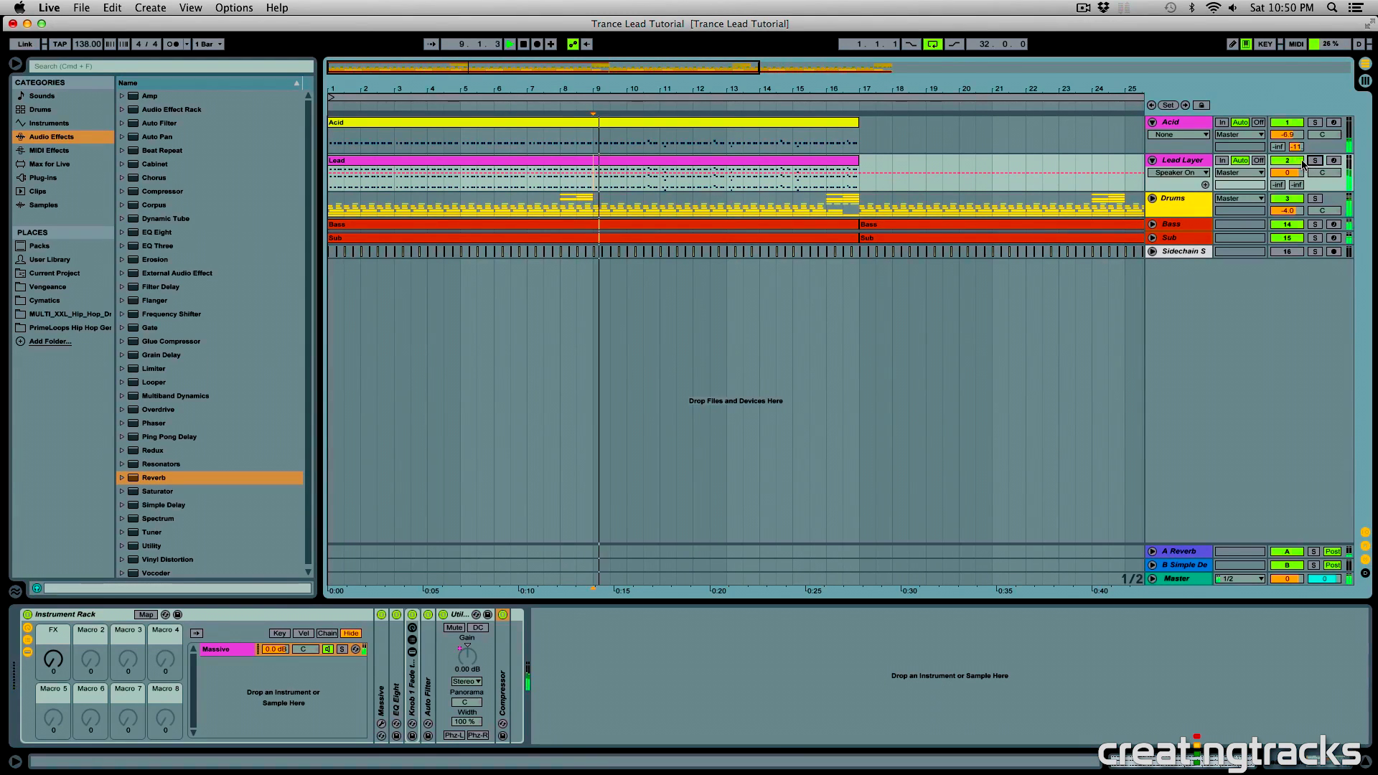
{"action": "left_click_drag", "start_coordinate": [1286, 171], "coordinate": [1283, 172]}
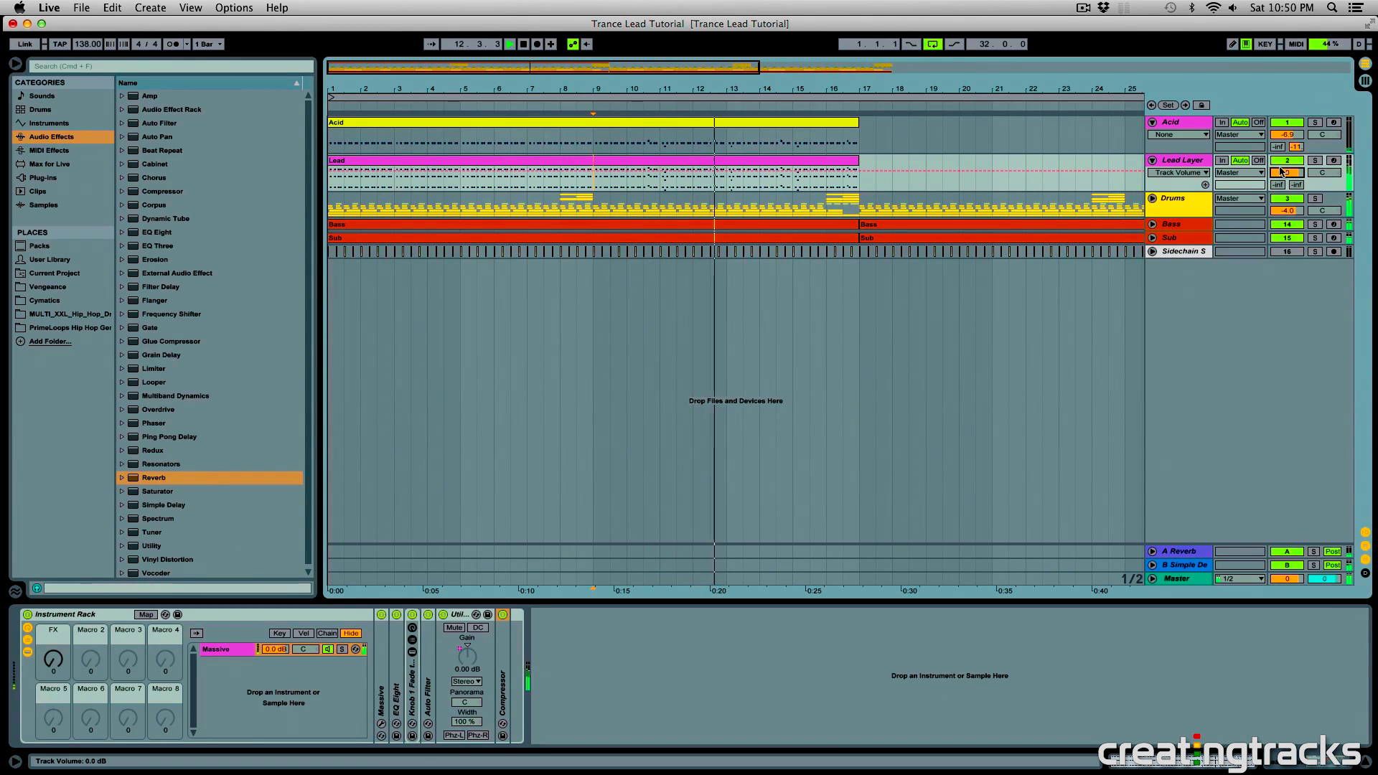
{"action": "key", "text": "space"}
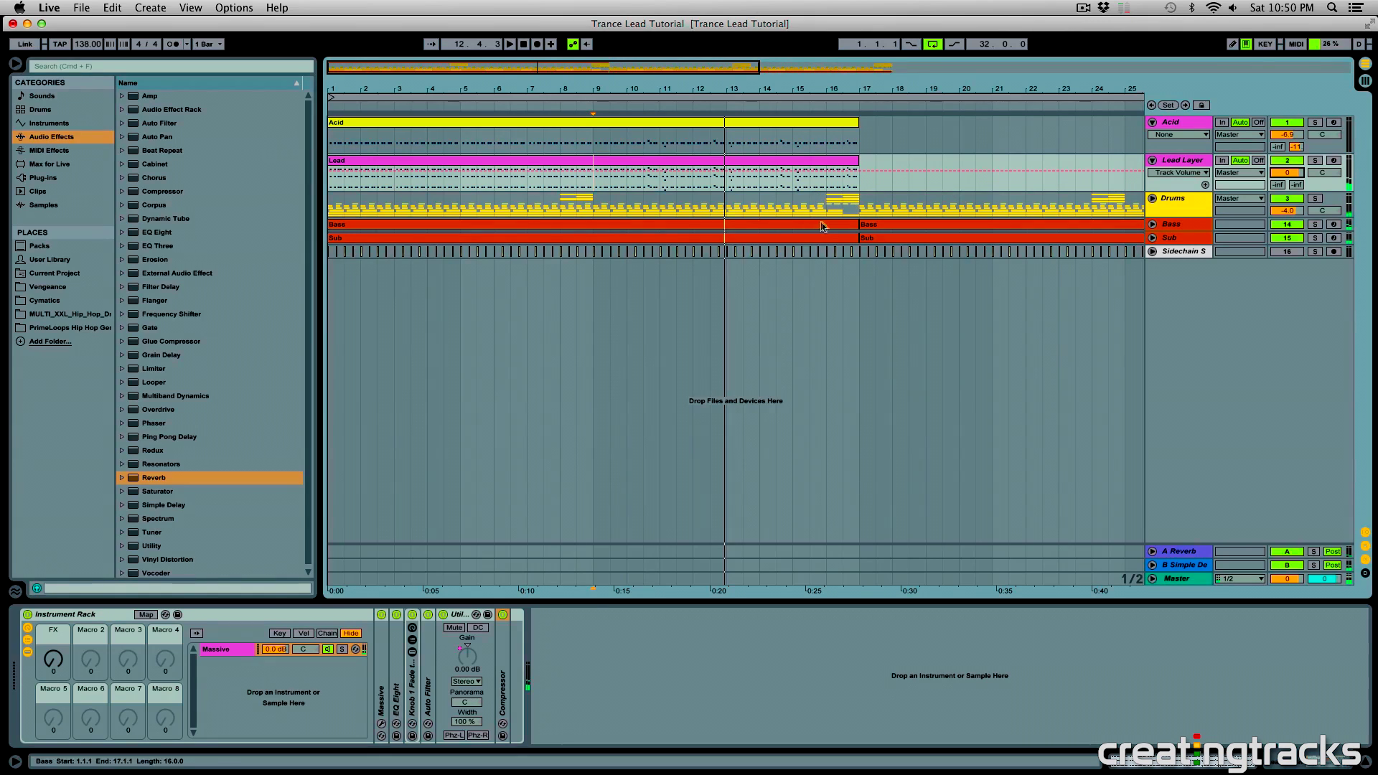
- Show the rack's FX macro automation on the Lead Layer track and draw a curve rising from 0 in bar 14 to 127 at bar 17
{"action": "left_click", "coordinate": [301, 623]}
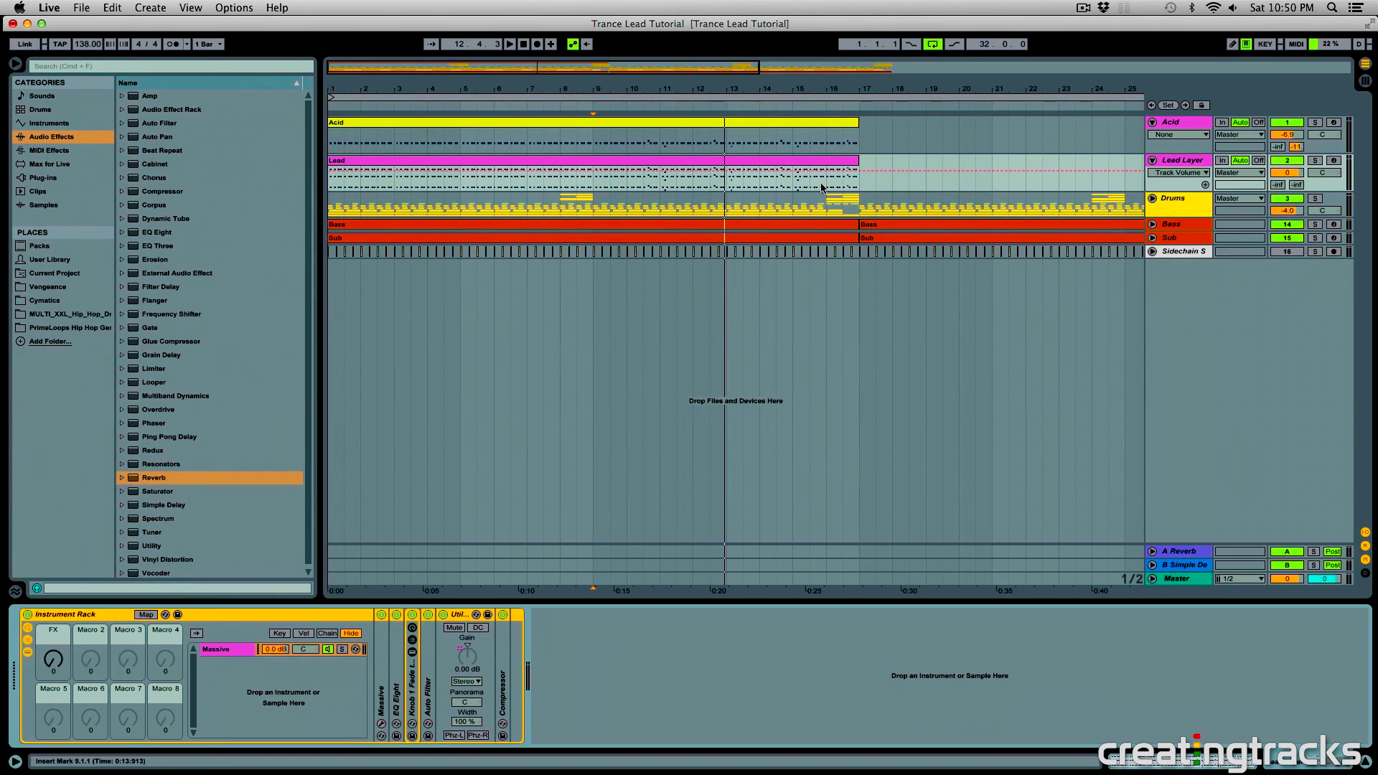
{"action": "left_click_drag", "start_coordinate": [708, 184], "coordinate": [857, 189]}
{"action": "left_click", "coordinate": [857, 187]}
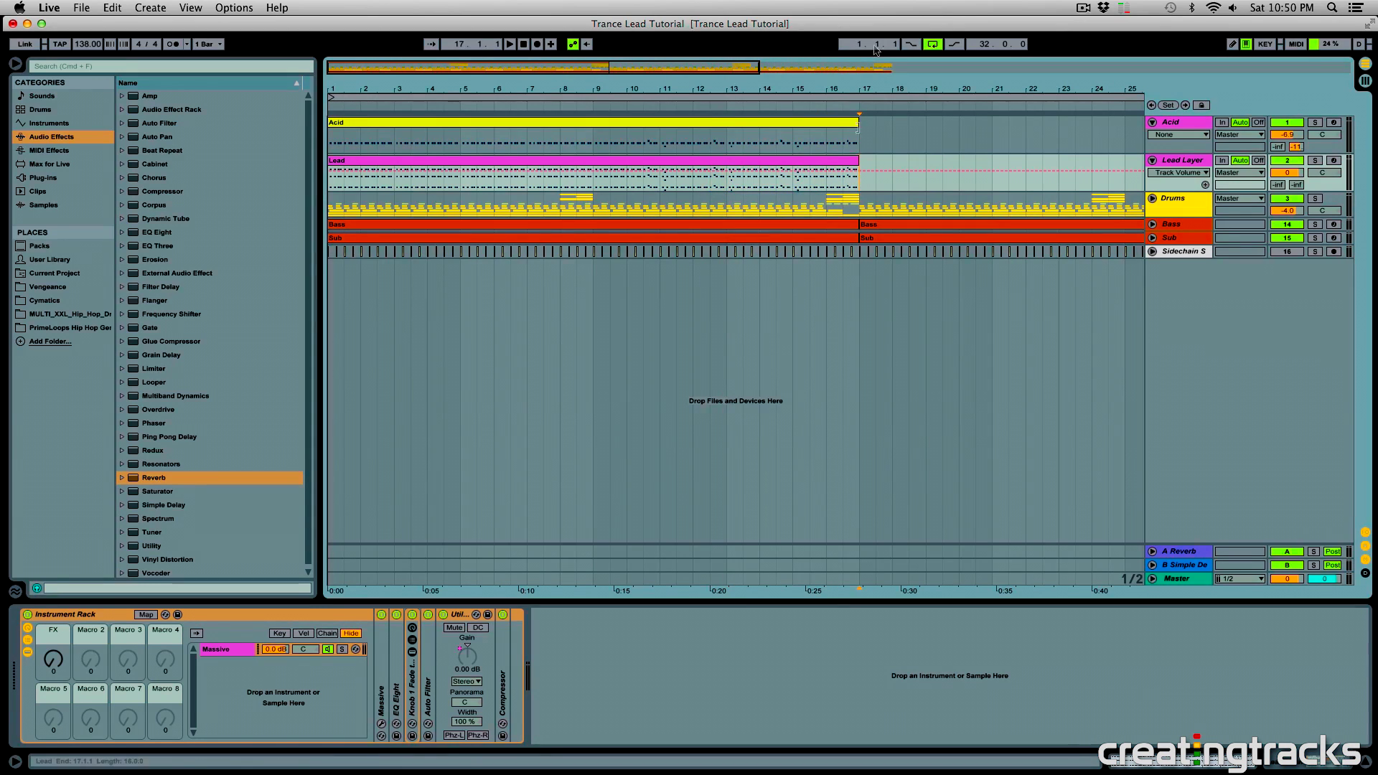
{"action": "left_click_drag", "start_coordinate": [874, 79], "coordinate": [658, 201]}
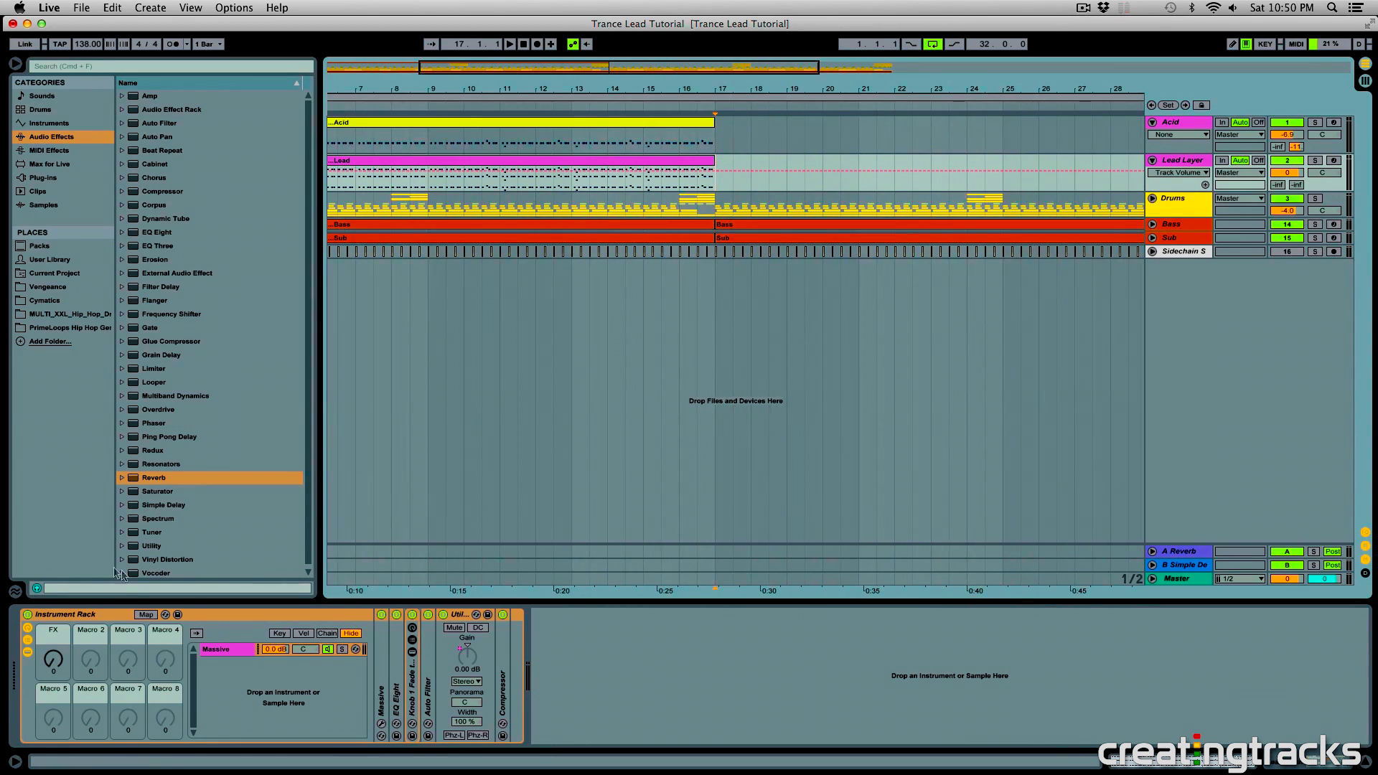
{"action": "mouse_move", "coordinate": [56, 669]}
{"action": "left_mouse_down"}
{"action": "mouse_move", "coordinate": [56, 652]}
{"action": "mouse_move", "coordinate": [54, 689]}
{"action": "left_mouse_up"}
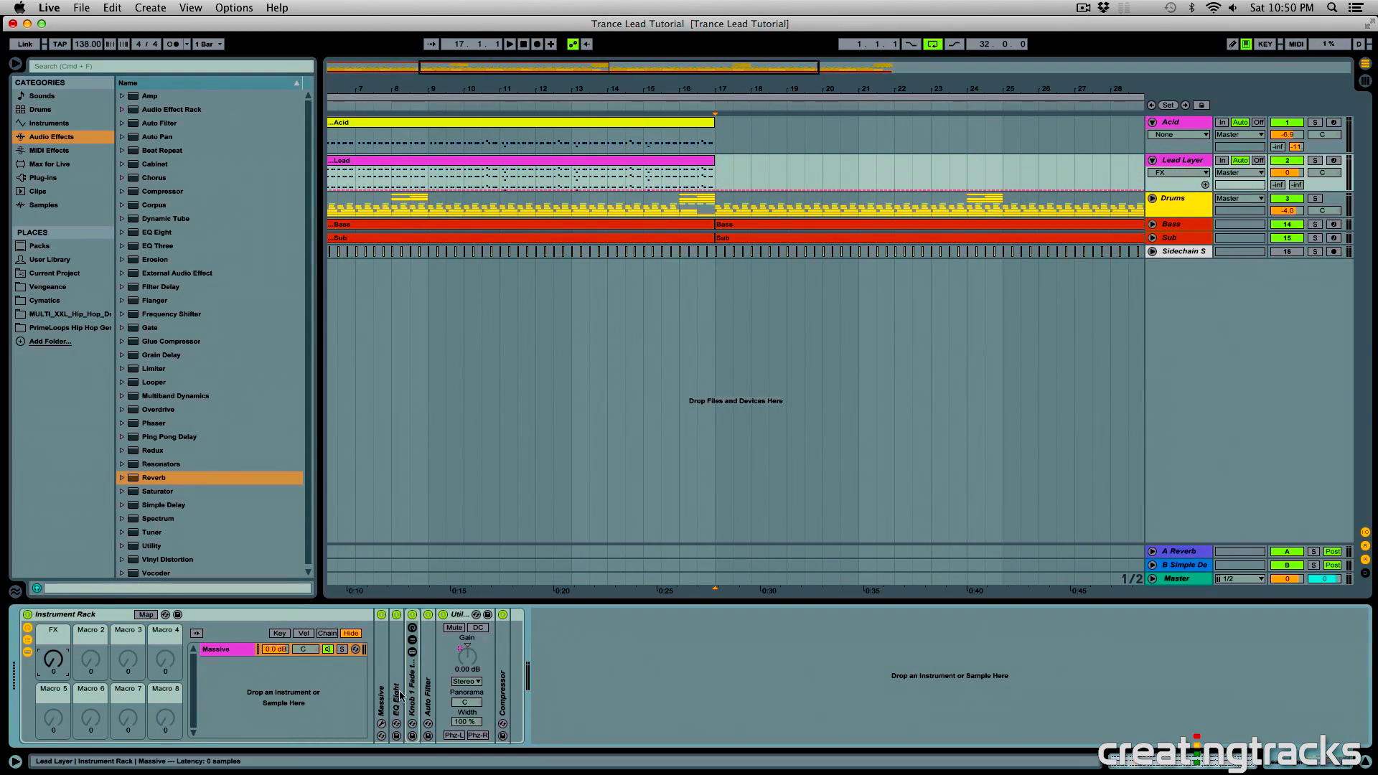
{"action": "right_click", "coordinate": [54, 665]}
{"action": "left_click", "coordinate": [101, 460]}
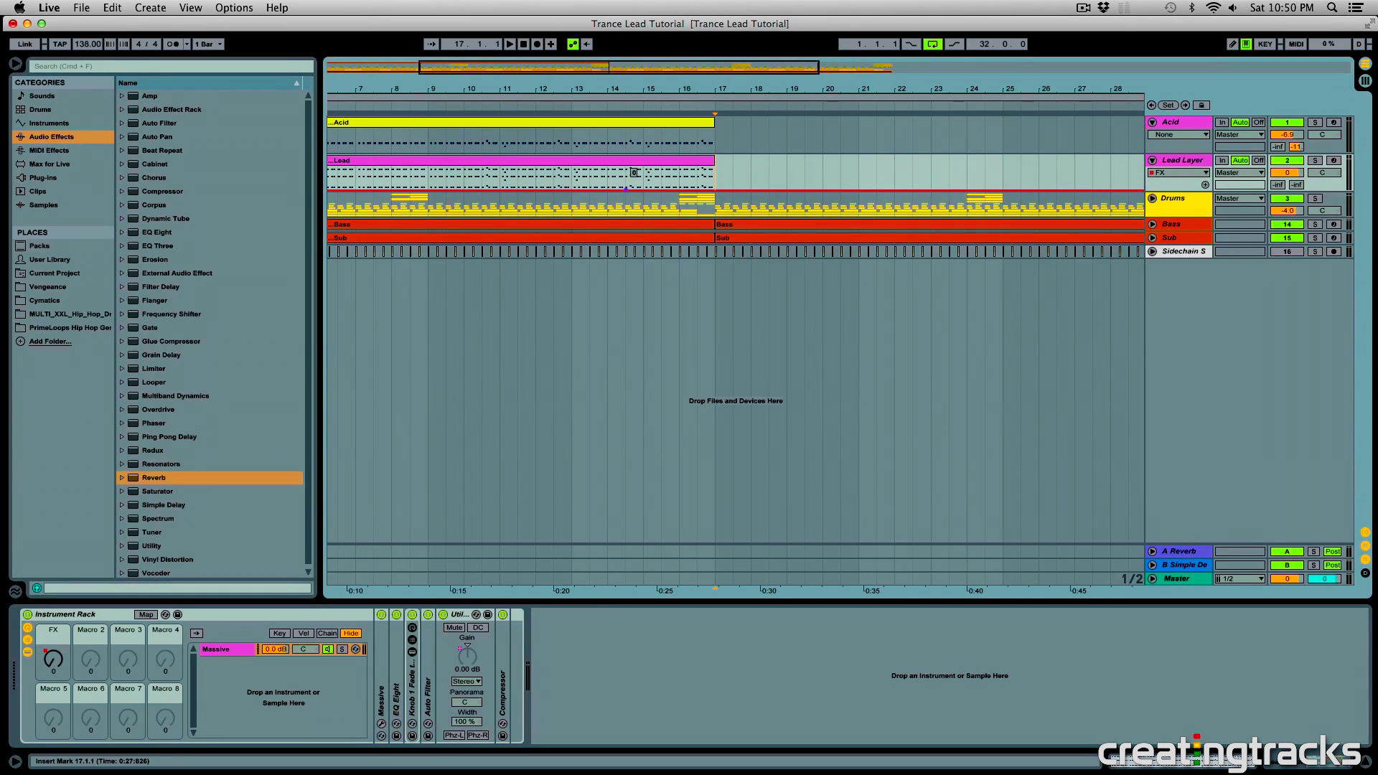
{"action": "left_click_drag", "start_coordinate": [643, 190], "coordinate": [715, 168]}
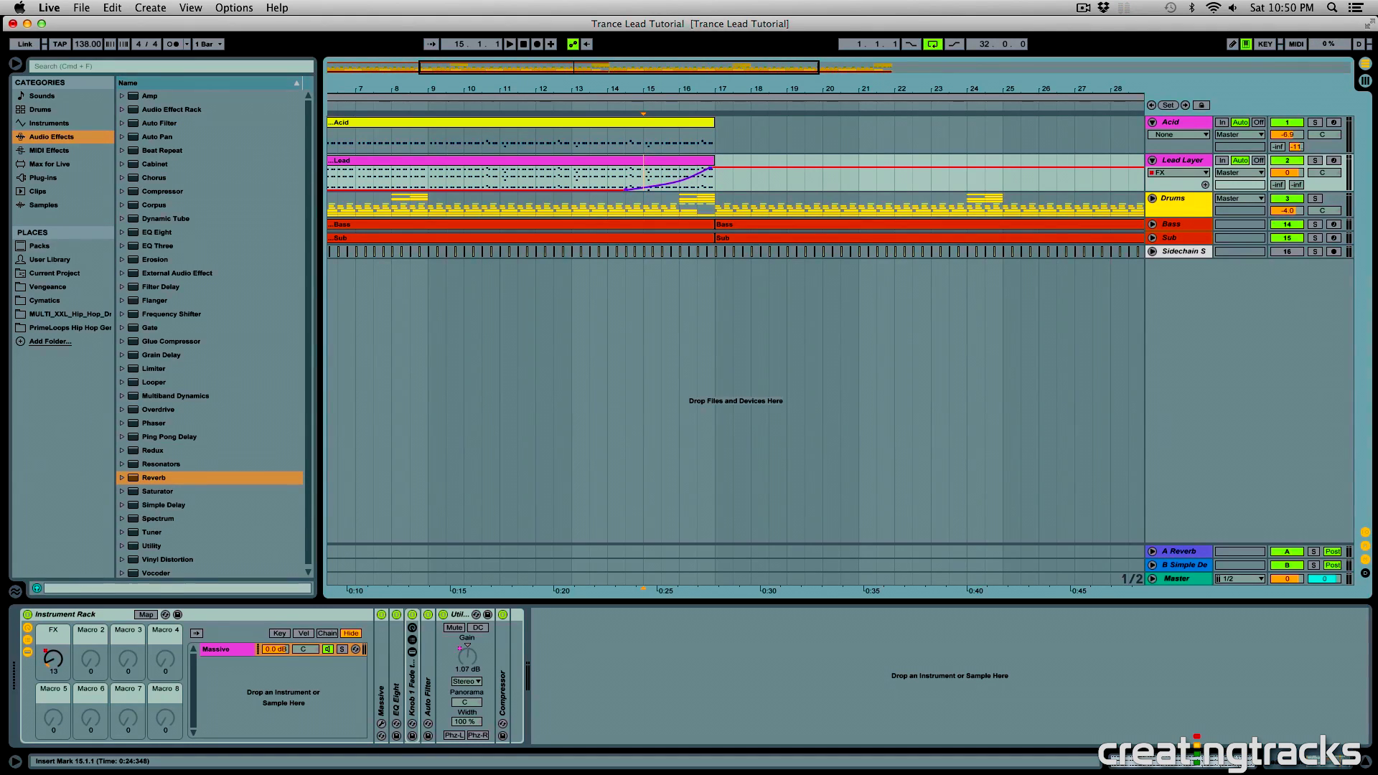
- Solo the Lead Layer track and audition the FX automation rise from around bar 13
{"action": "key", "text": "space"}
{"action": "left_click", "coordinate": [1314, 162]}
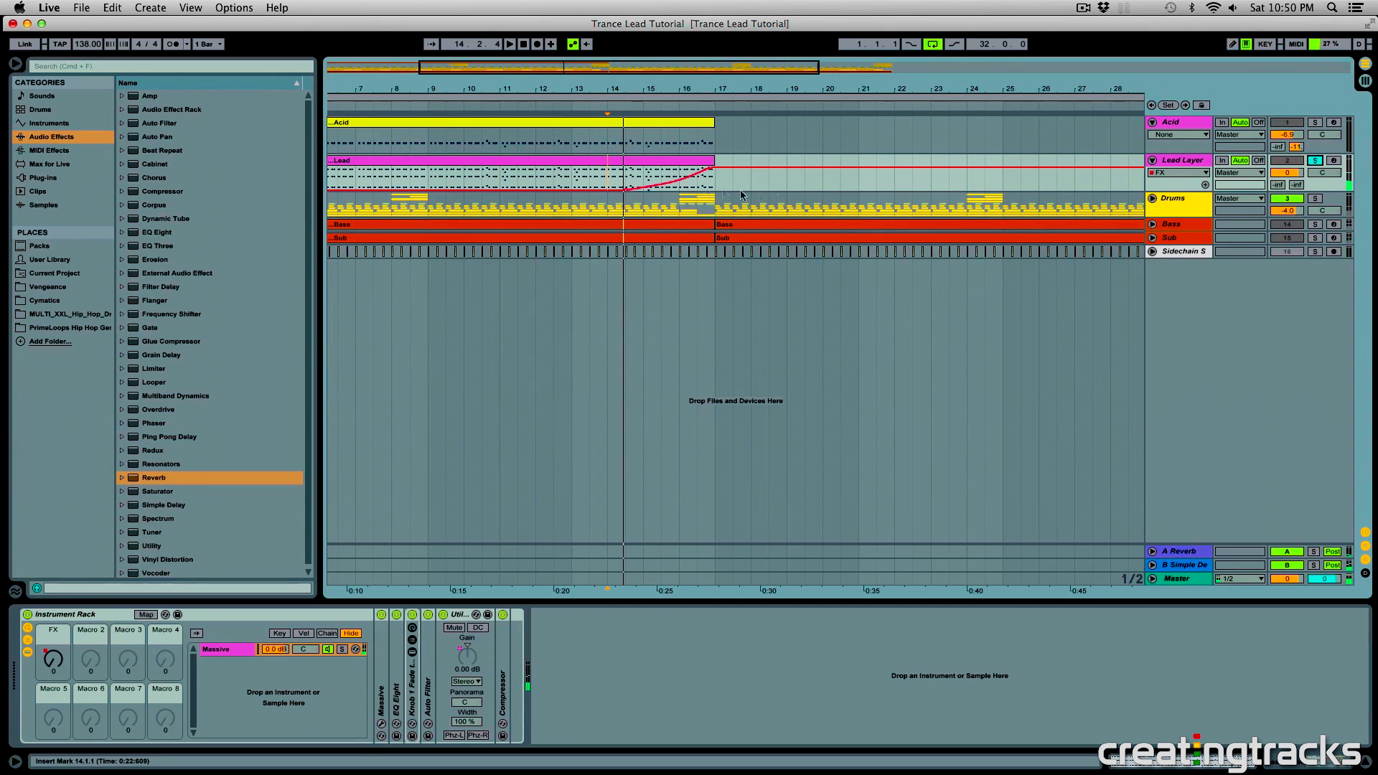
{"action": "left_click", "coordinate": [577, 185]}
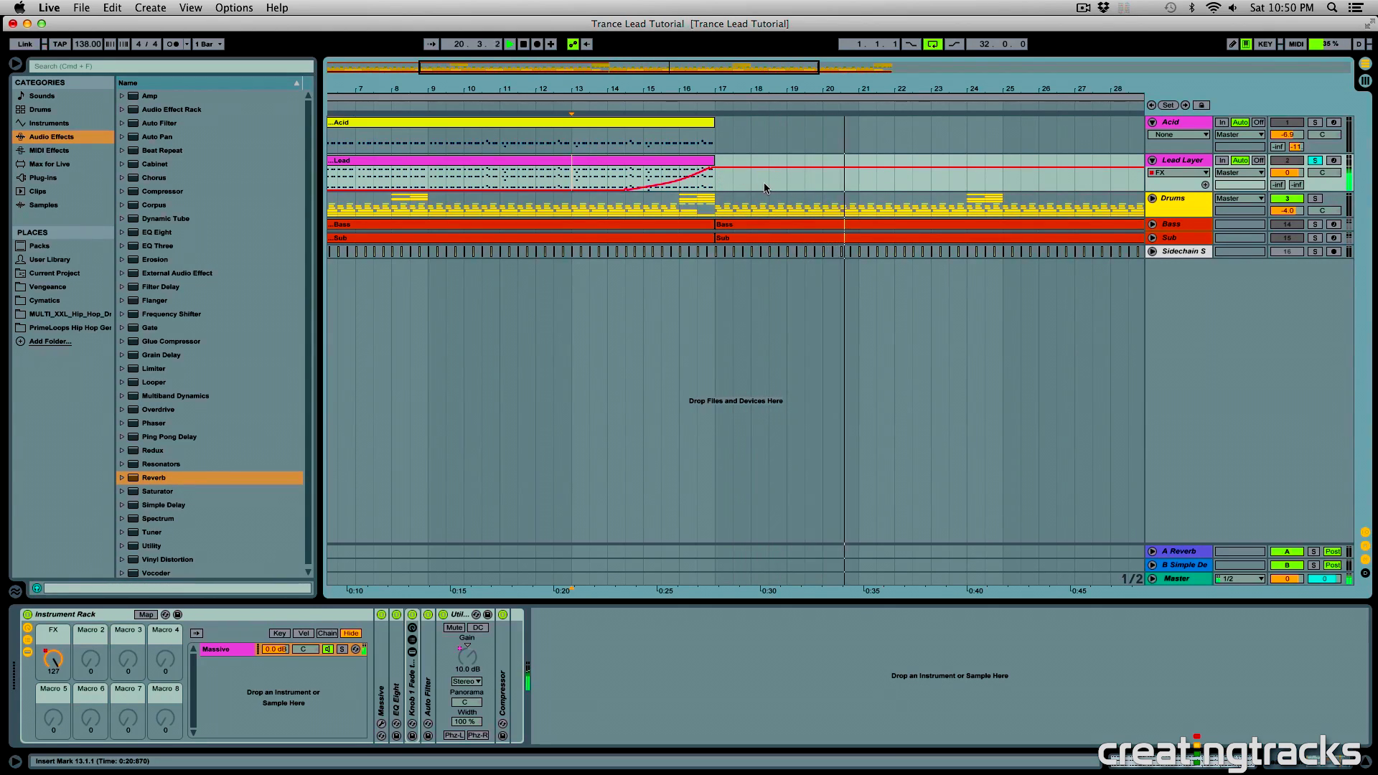
{"action": "left_click", "coordinate": [524, 44]}
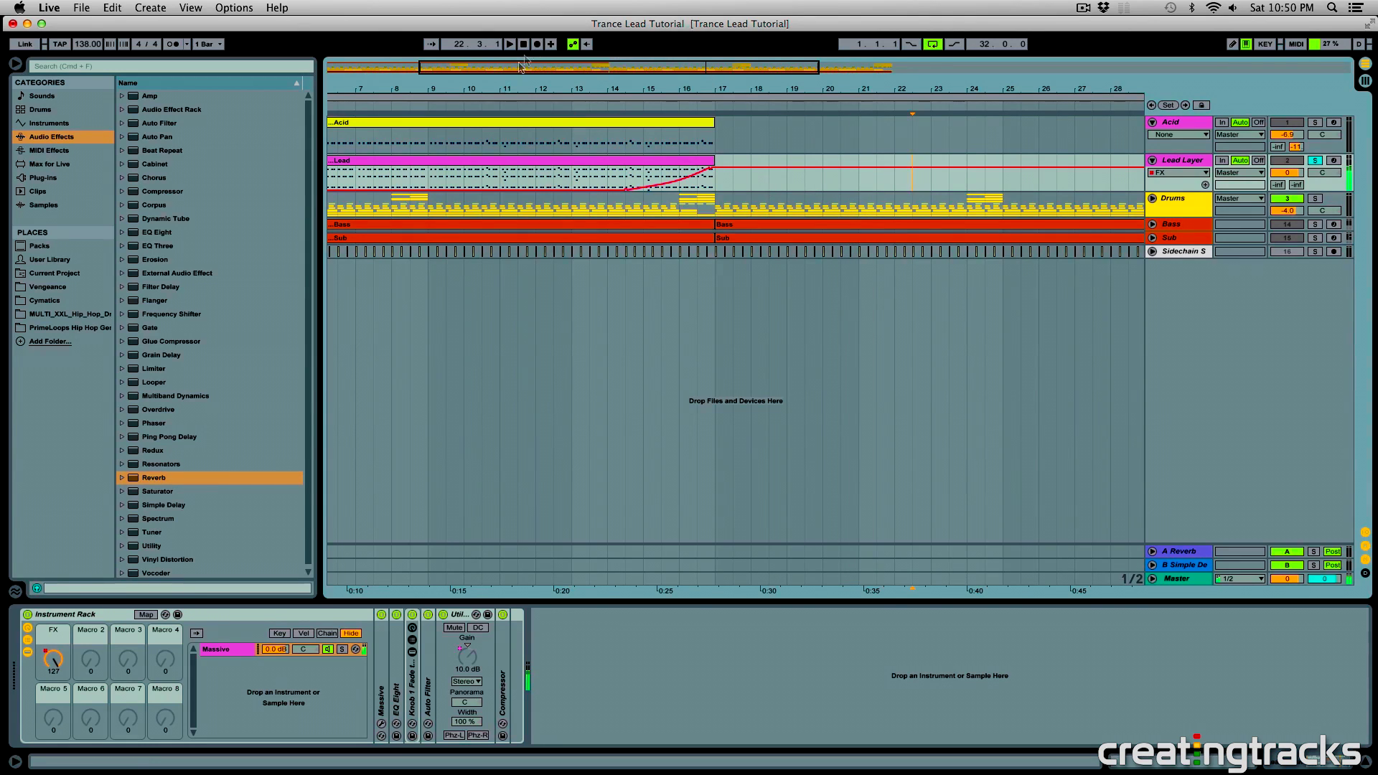
- Duplicate the Lead Layer track together with its clip and FX automation
{"action": "left_click", "coordinate": [497, 161]}
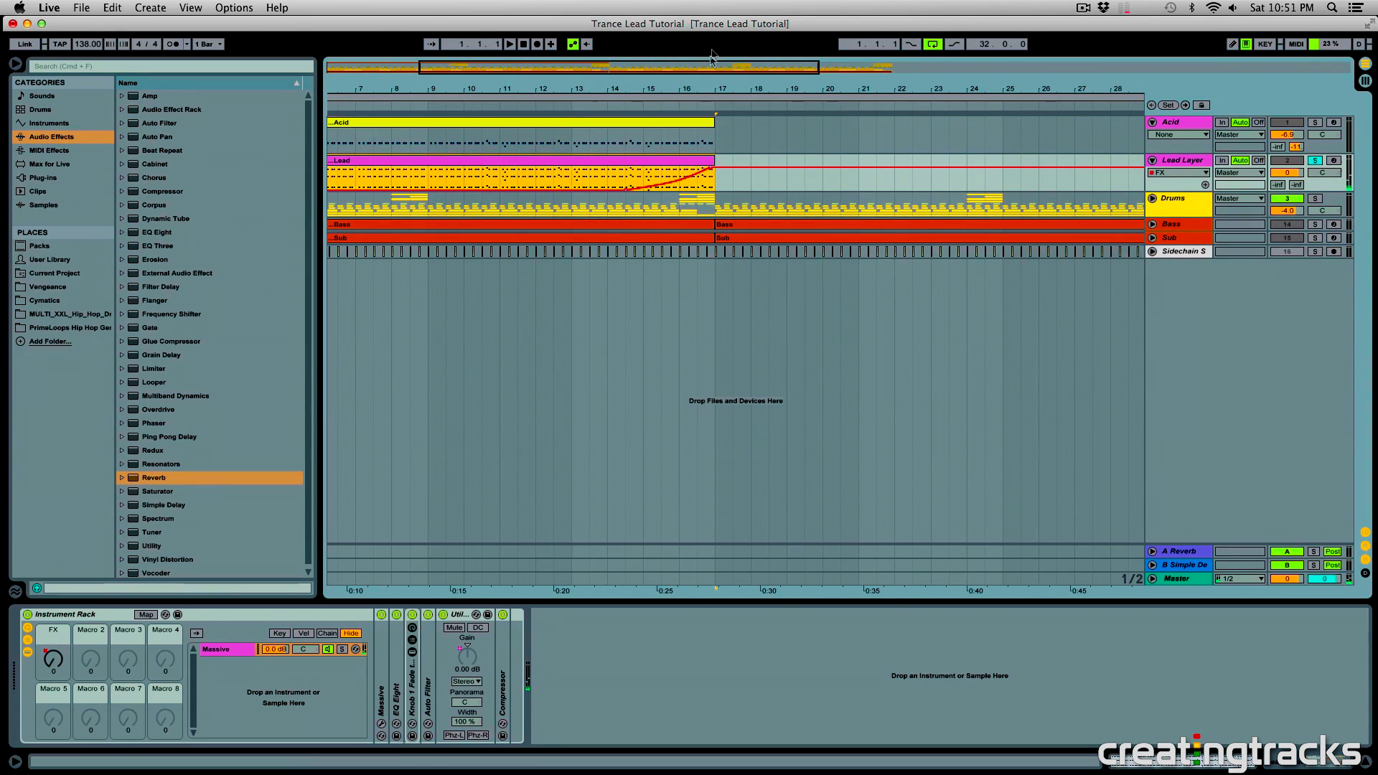
{"action": "left_click_drag", "start_coordinate": [712, 89], "coordinate": [712, 44]}
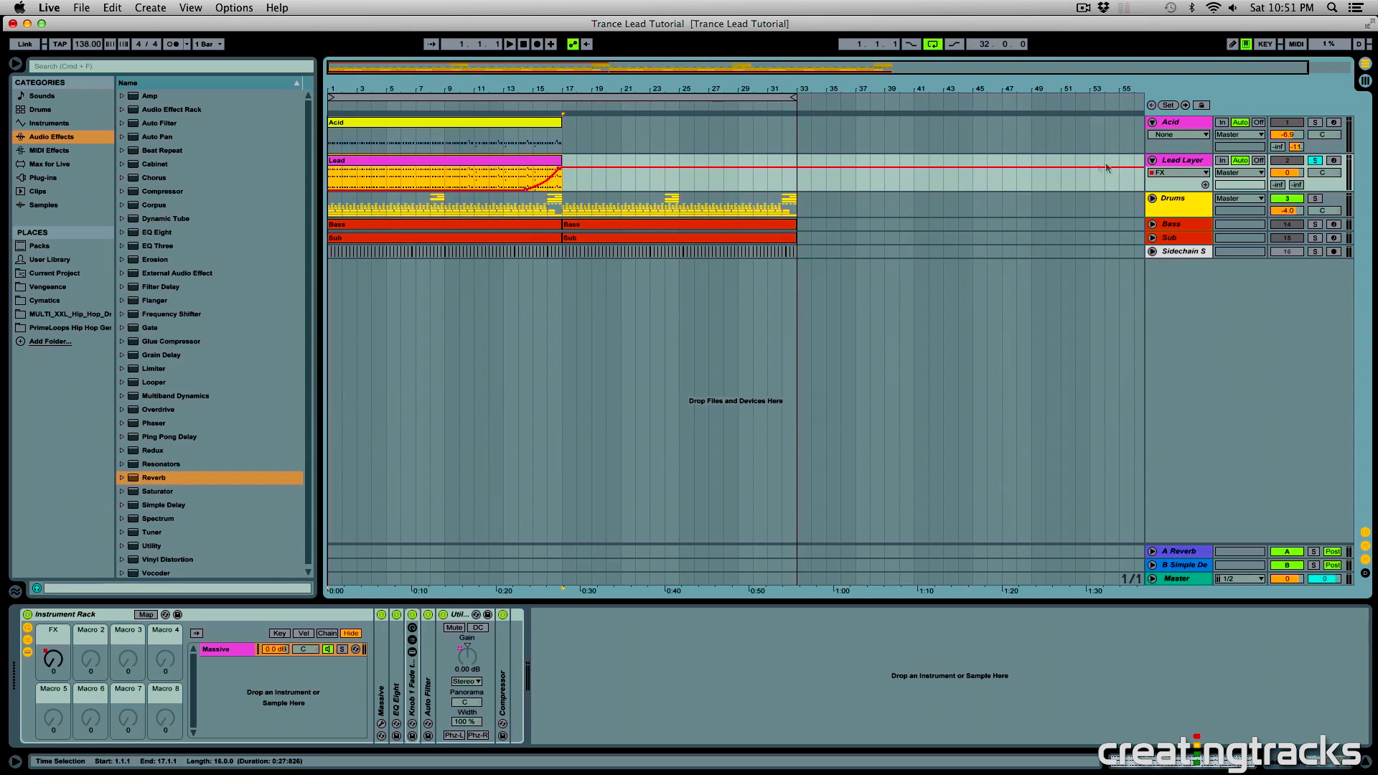
{"action": "right_click", "coordinate": [1168, 164]}
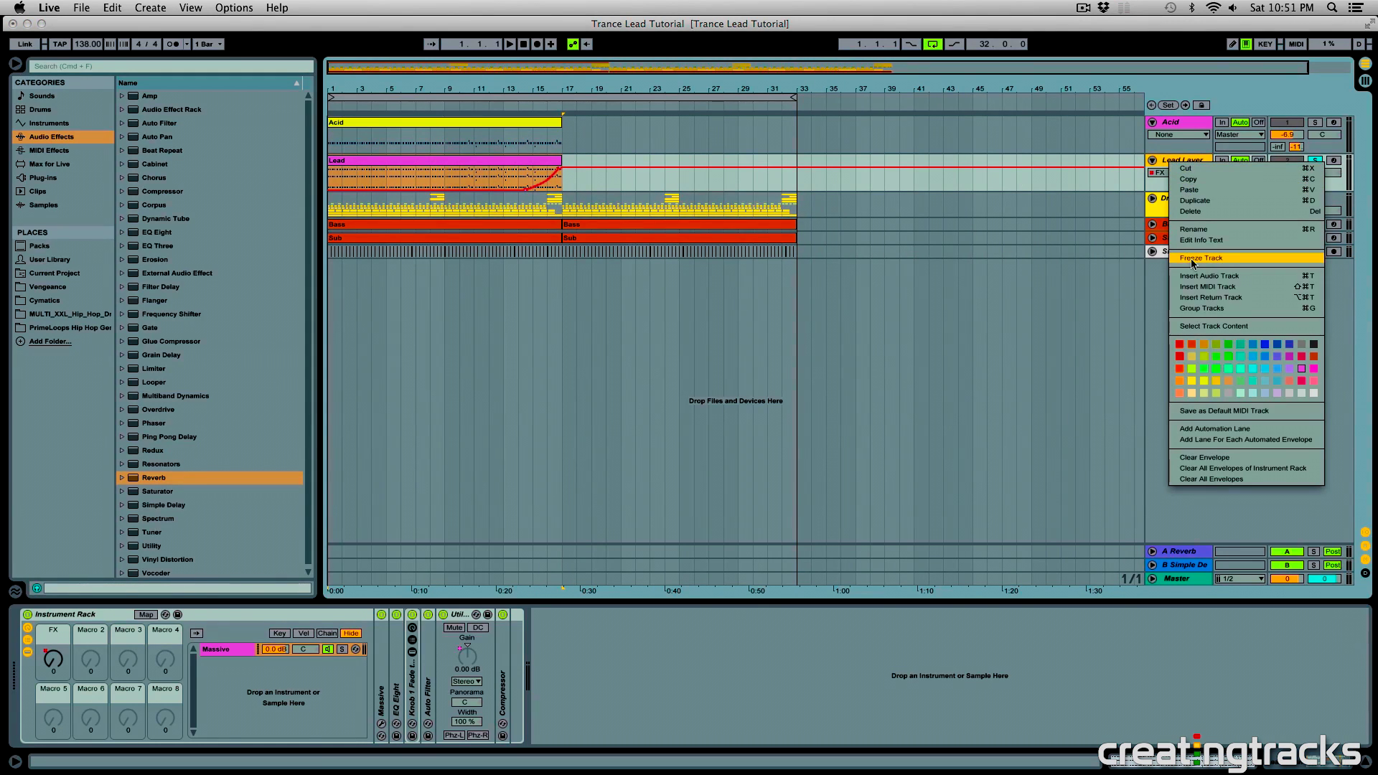
{"action": "left_click", "coordinate": [667, 161]}
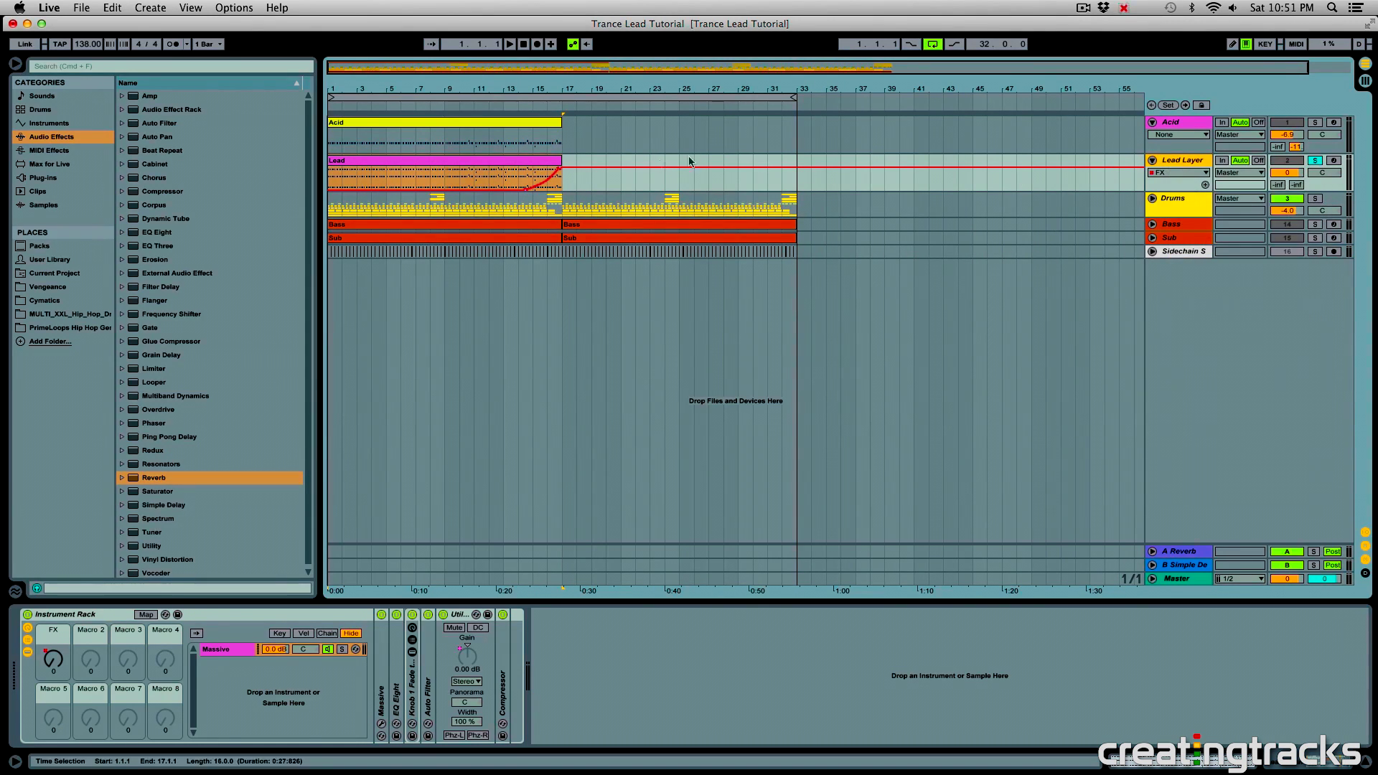
{"action": "right_click", "coordinate": [1186, 163]}
{"action": "left_click", "coordinate": [1211, 199]}
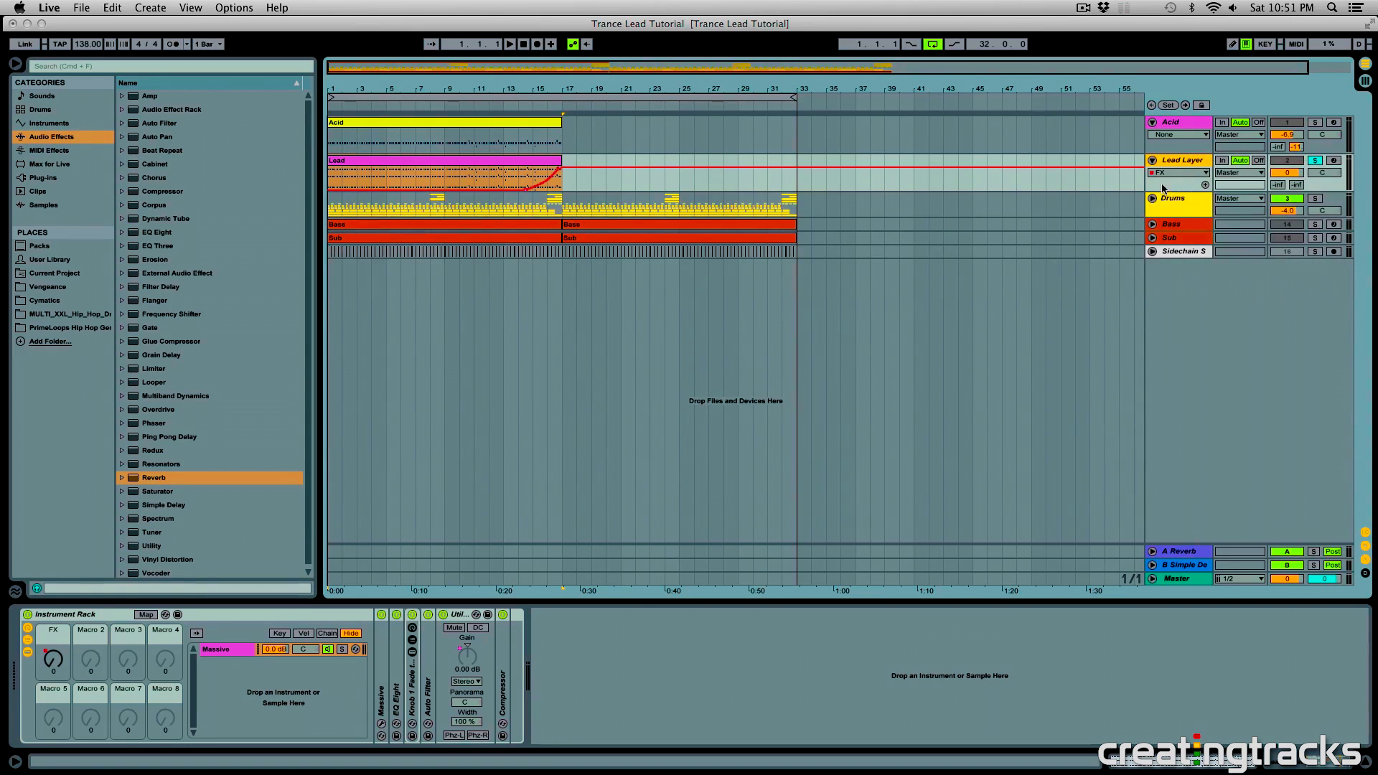
- Turn off soloing, deactivate the upper spare Lead Layer track and move it below the sidechain track
{"action": "left_click", "coordinate": [1315, 161]}
{"action": "left_click", "coordinate": [1280, 163]}
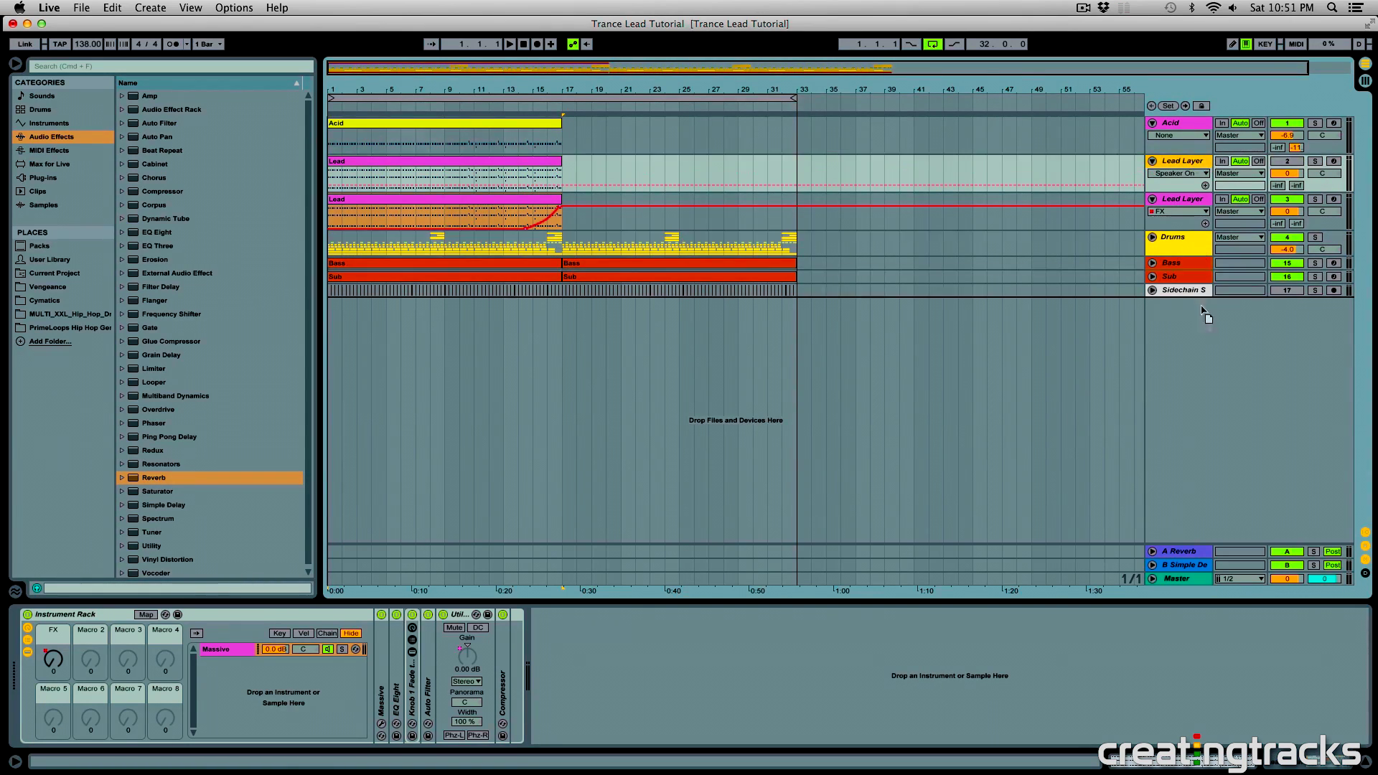
{"action": "left_click_drag", "start_coordinate": [1174, 296], "coordinate": [1174, 296]}
- Colour the deactivated Lead Layer track and its Lead clip white
{"action": "right_click", "coordinate": [1175, 266]}
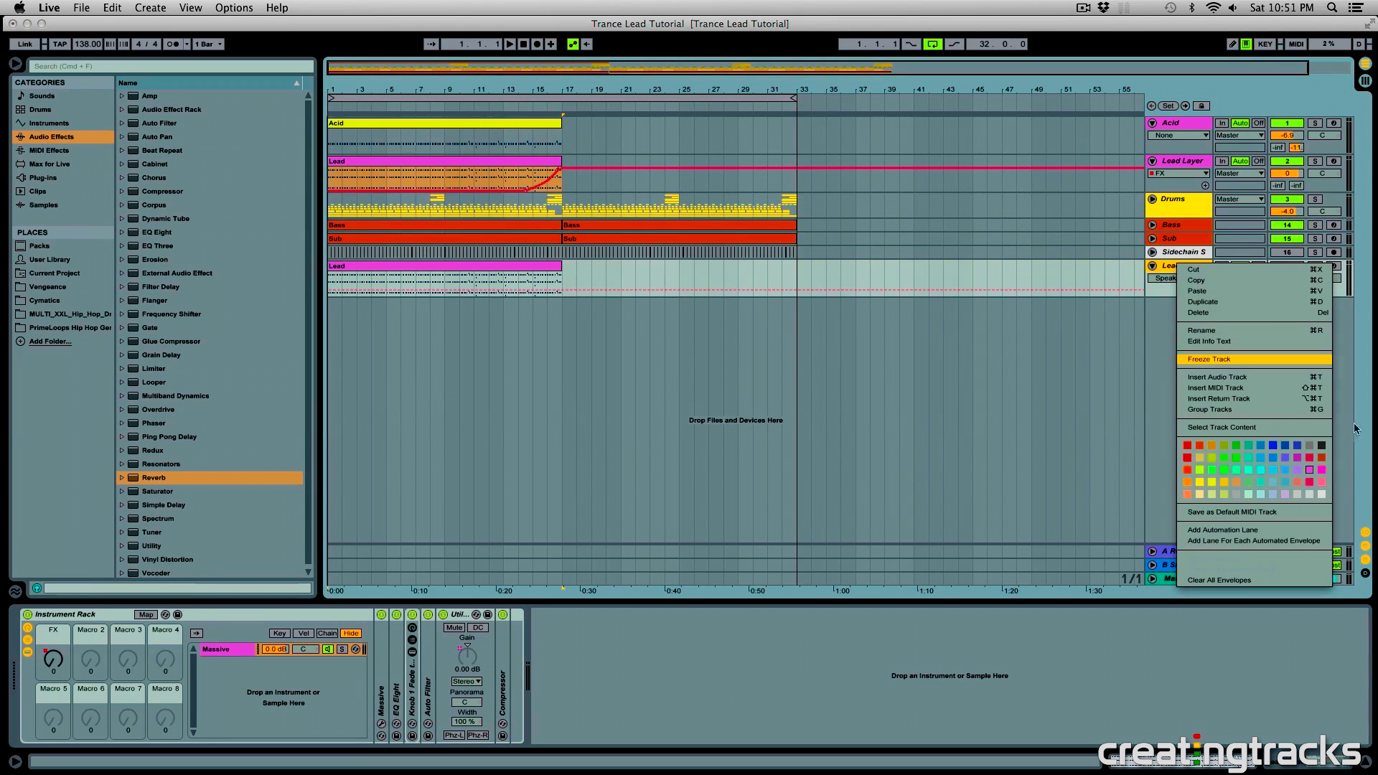
{"action": "left_click", "coordinate": [1325, 489]}
{"action": "right_click", "coordinate": [531, 268]}
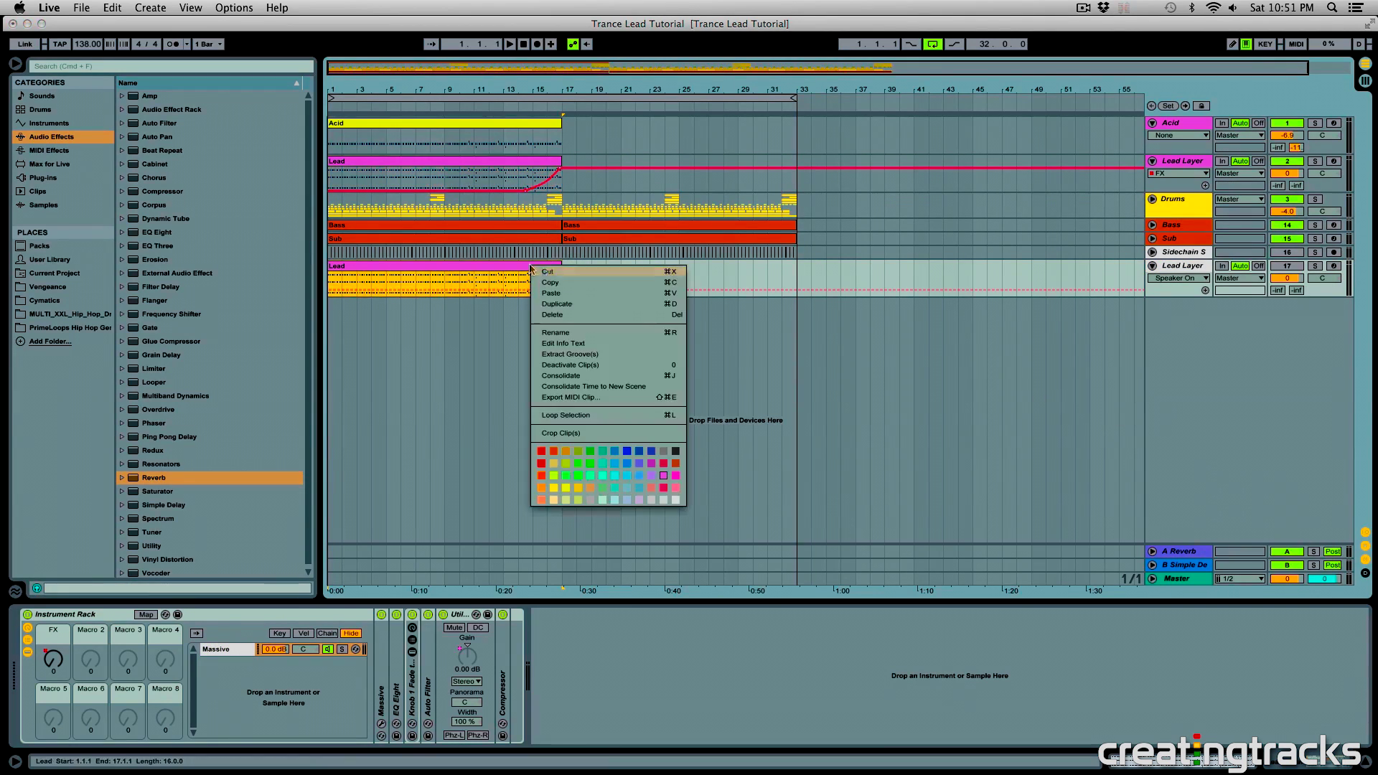
{"action": "left_click", "coordinate": [677, 502]}
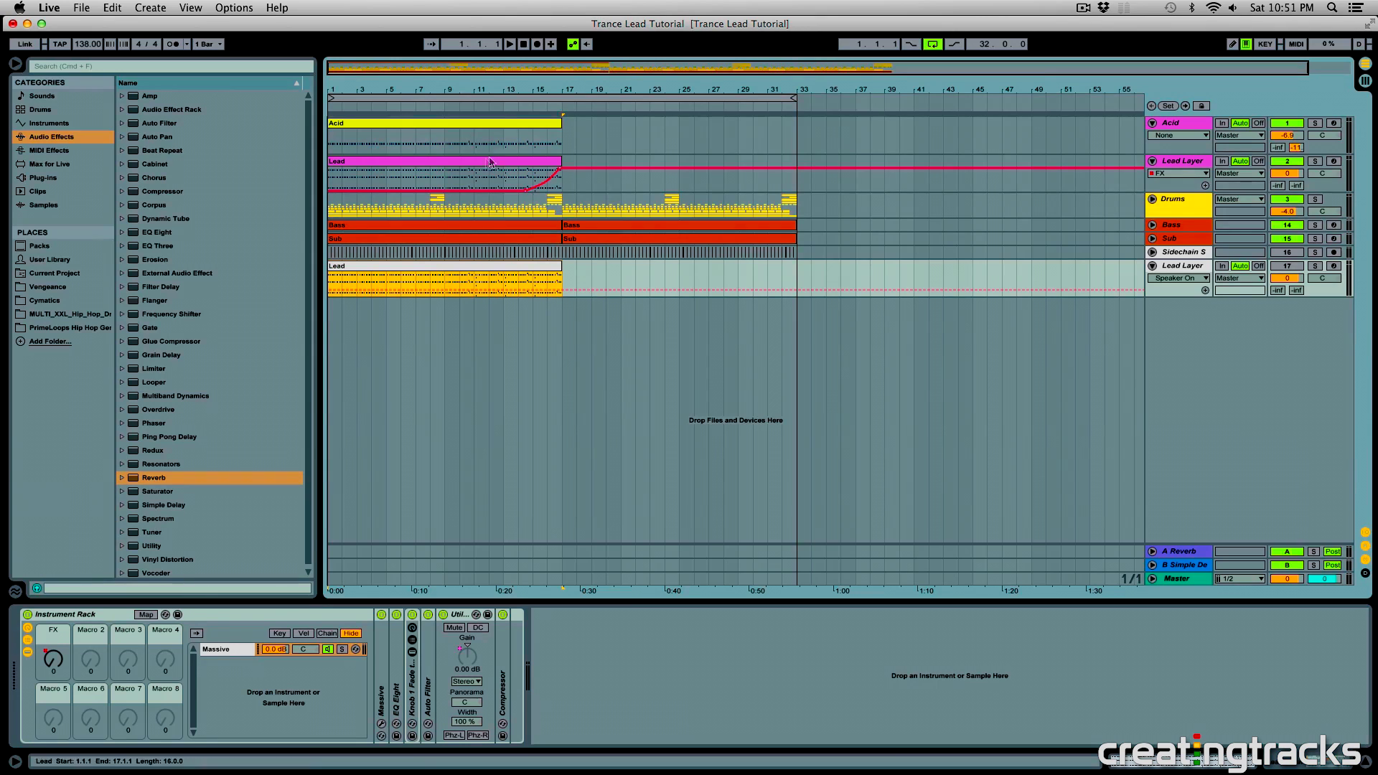
- Try to freeze the automated Lead Layer track with its Compressor still in the chain
{"action": "left_click", "coordinate": [493, 161]}
{"action": "left_click_drag", "start_coordinate": [340, 87], "coordinate": [340, 122]}
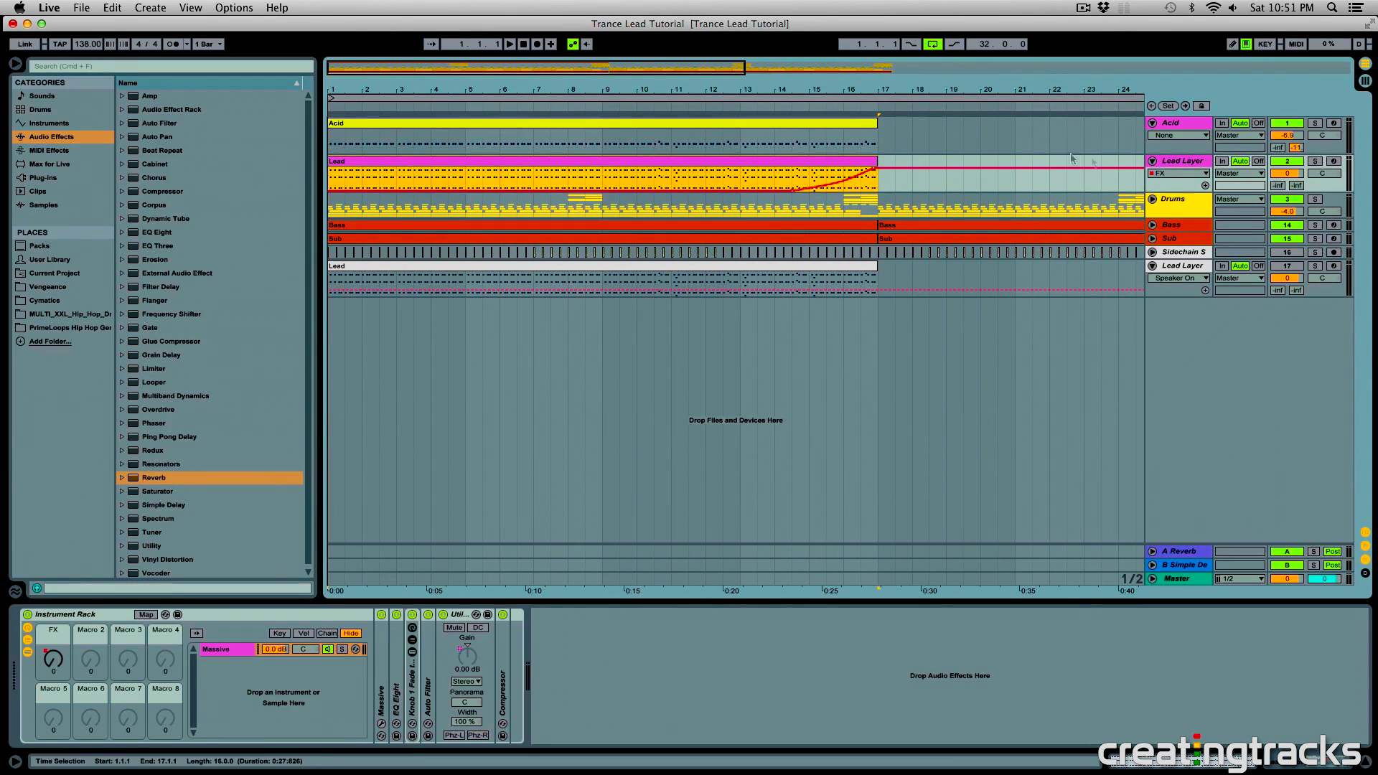
{"action": "right_click", "coordinate": [1183, 166]}
{"action": "left_click", "coordinate": [1197, 260]}
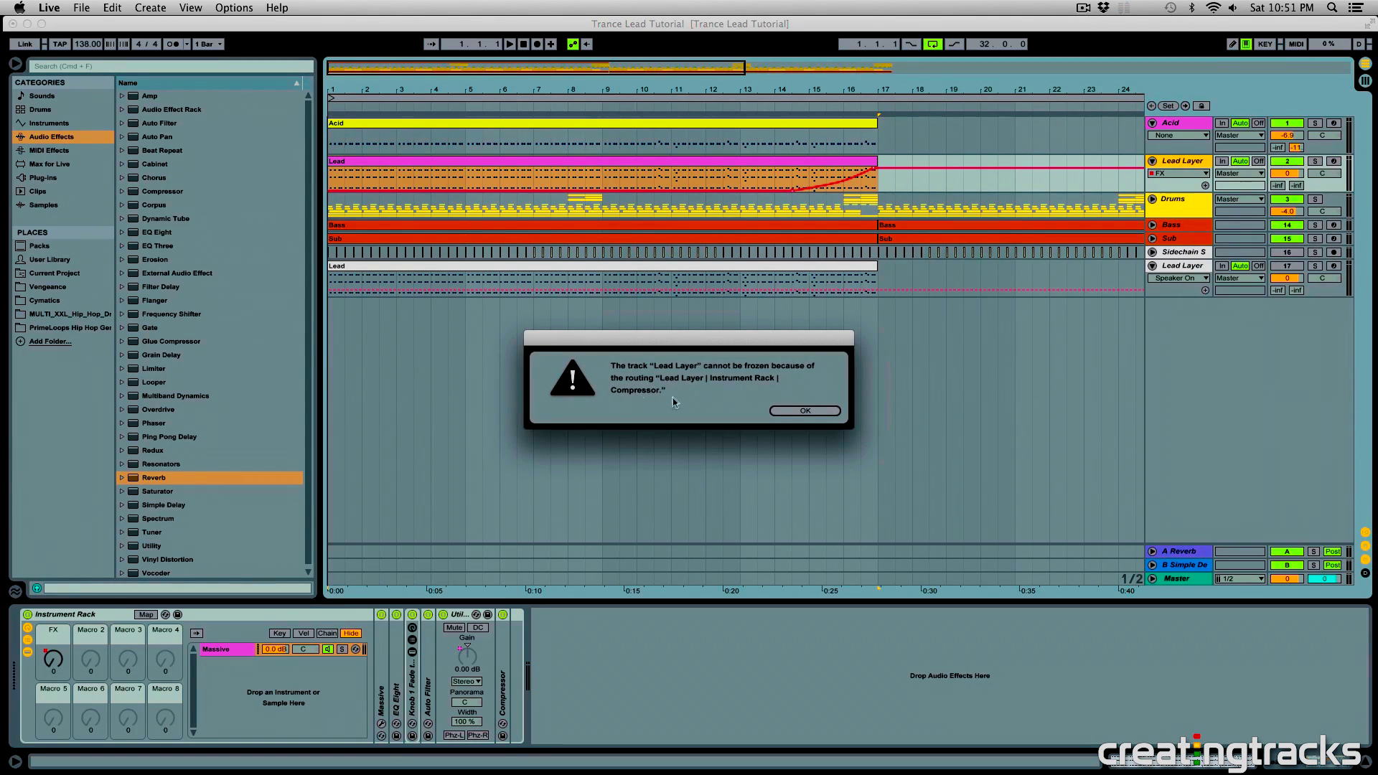
{"action": "left_click", "coordinate": [804, 411]}
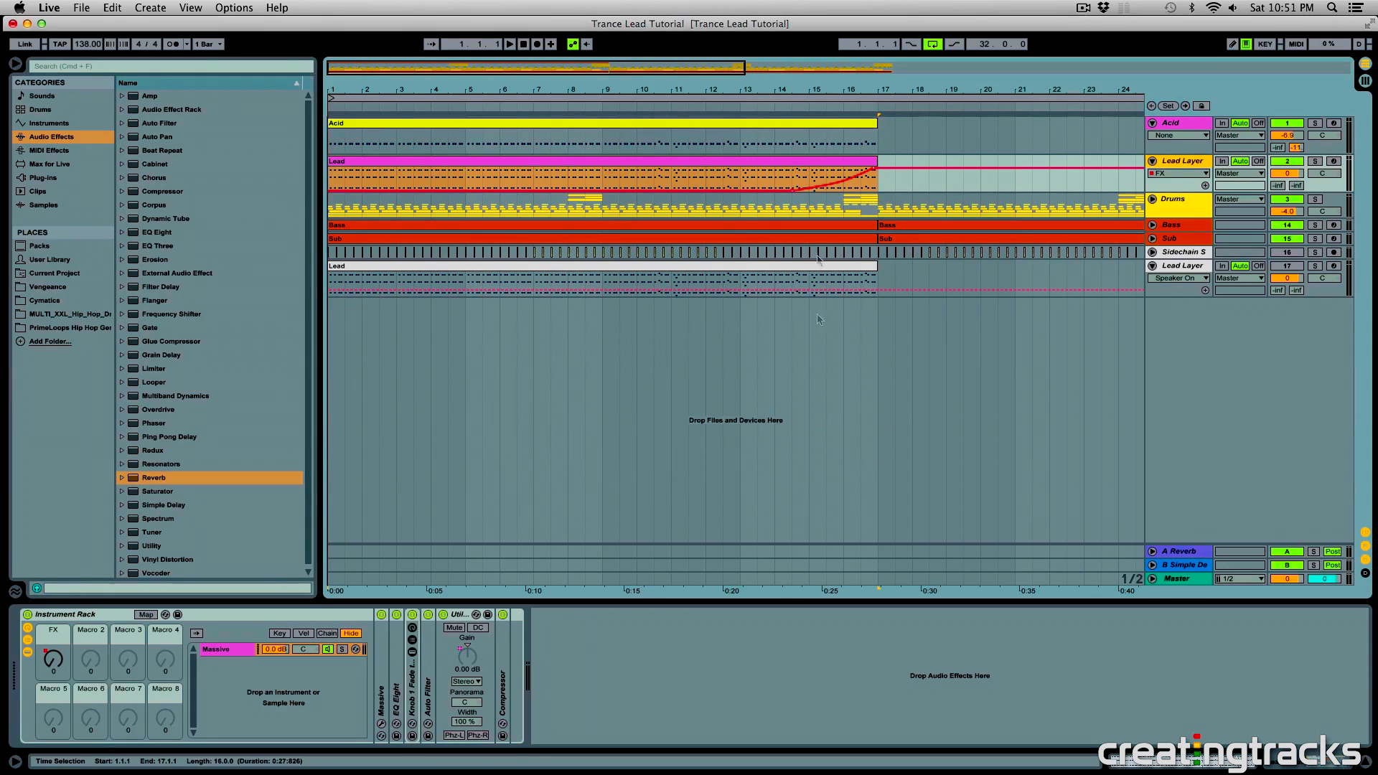
- Unfold the Compressor in the automated Lead Layer's rack, check its sidechain source and cut the device from the chain
{"action": "left_click", "coordinate": [810, 180]}
{"action": "left_click_drag", "start_coordinate": [880, 180], "coordinate": [845, 188]}
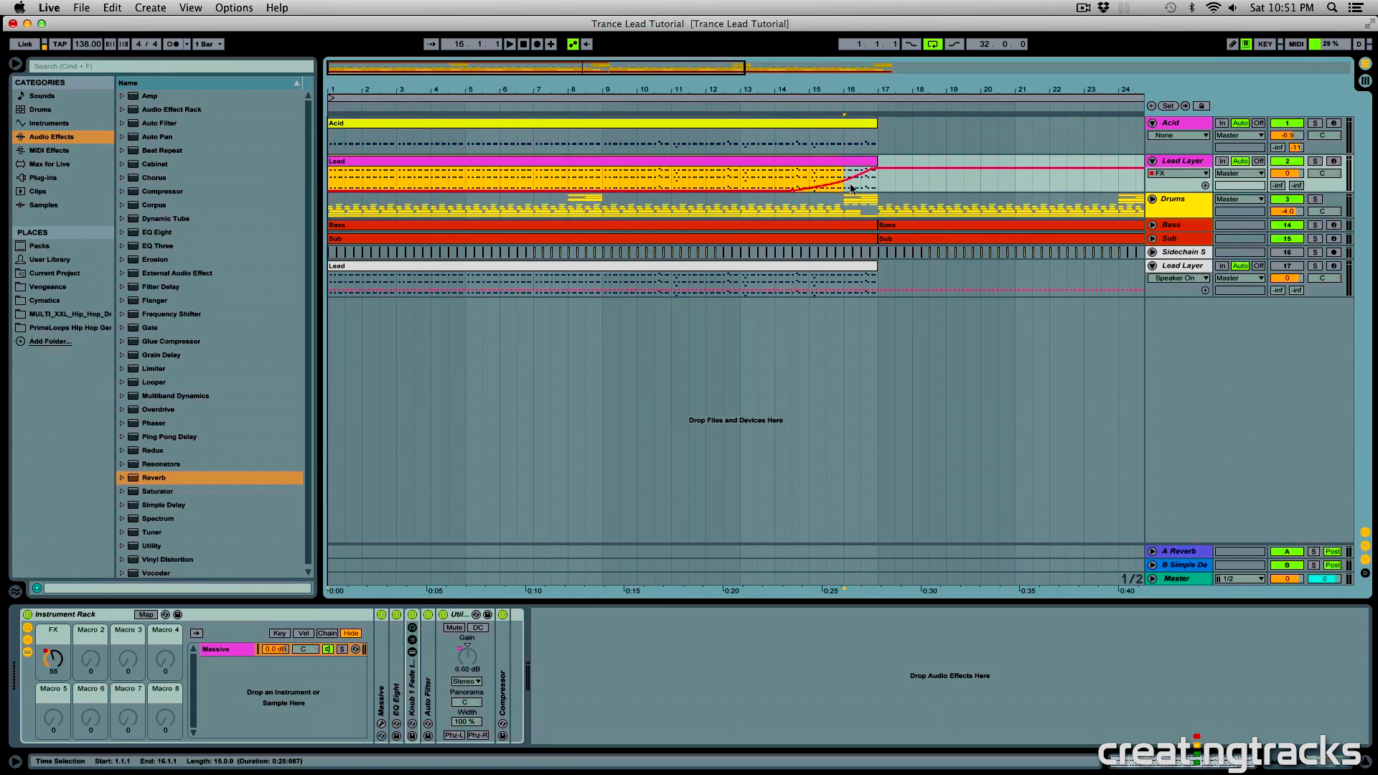
{"action": "double_click", "coordinate": [505, 693]}
{"action": "left_click", "coordinate": [524, 650]}
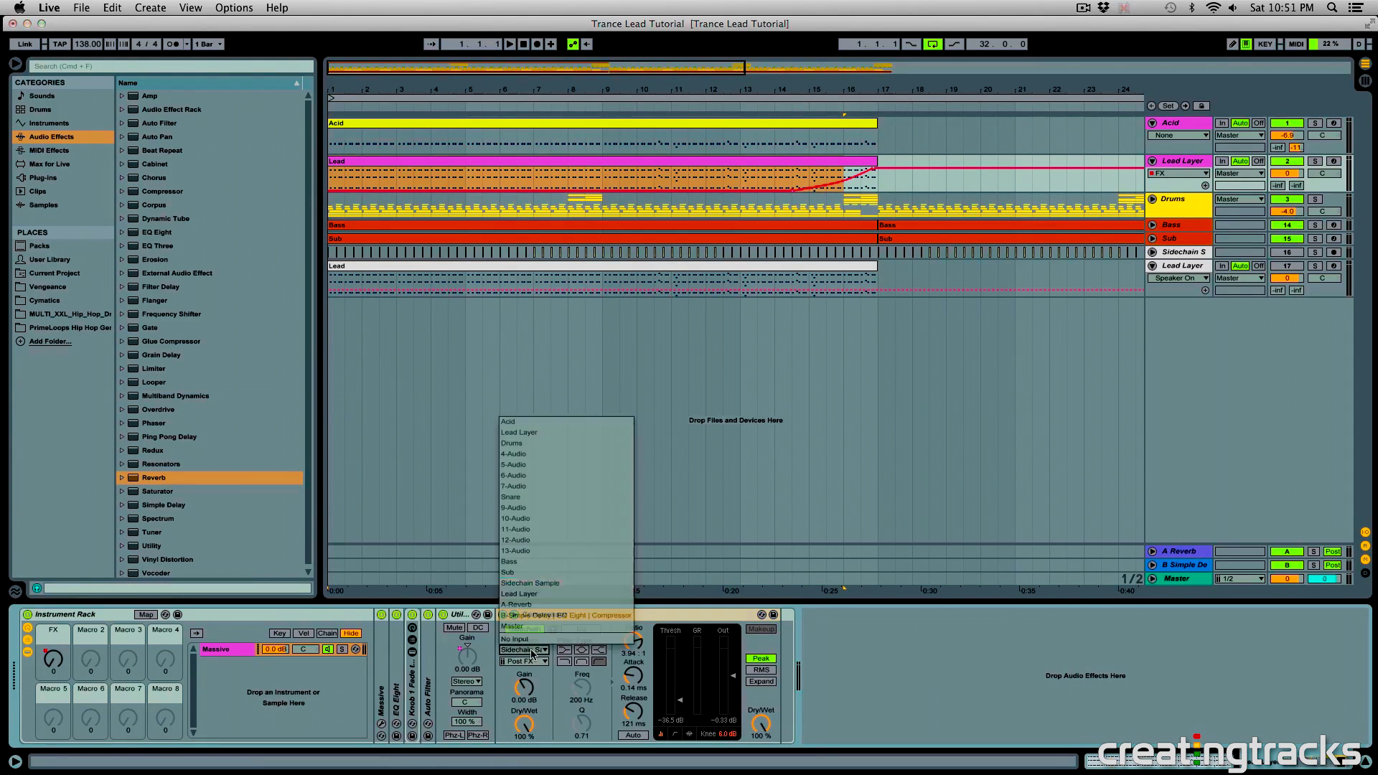
{"action": "left_click", "coordinate": [1084, 331]}
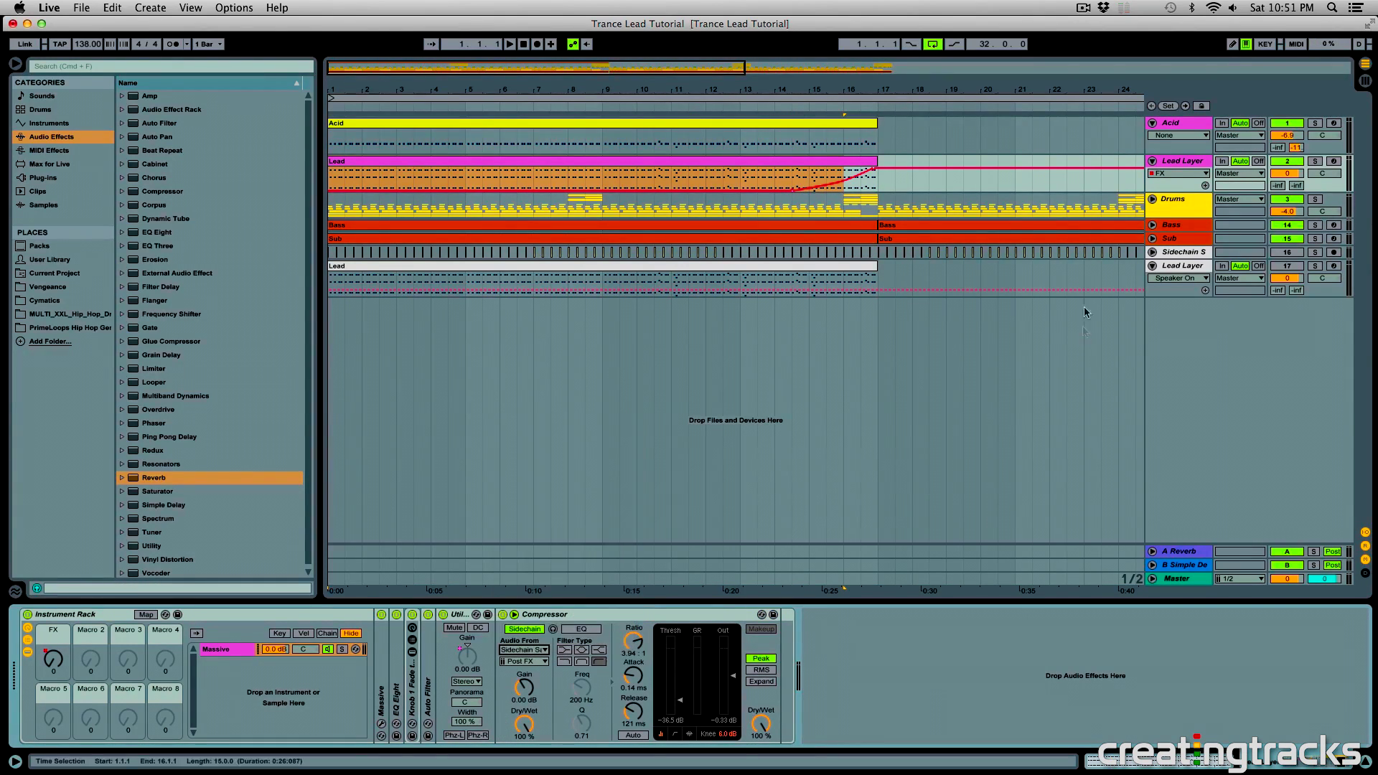
{"action": "right_click", "coordinate": [575, 619]}
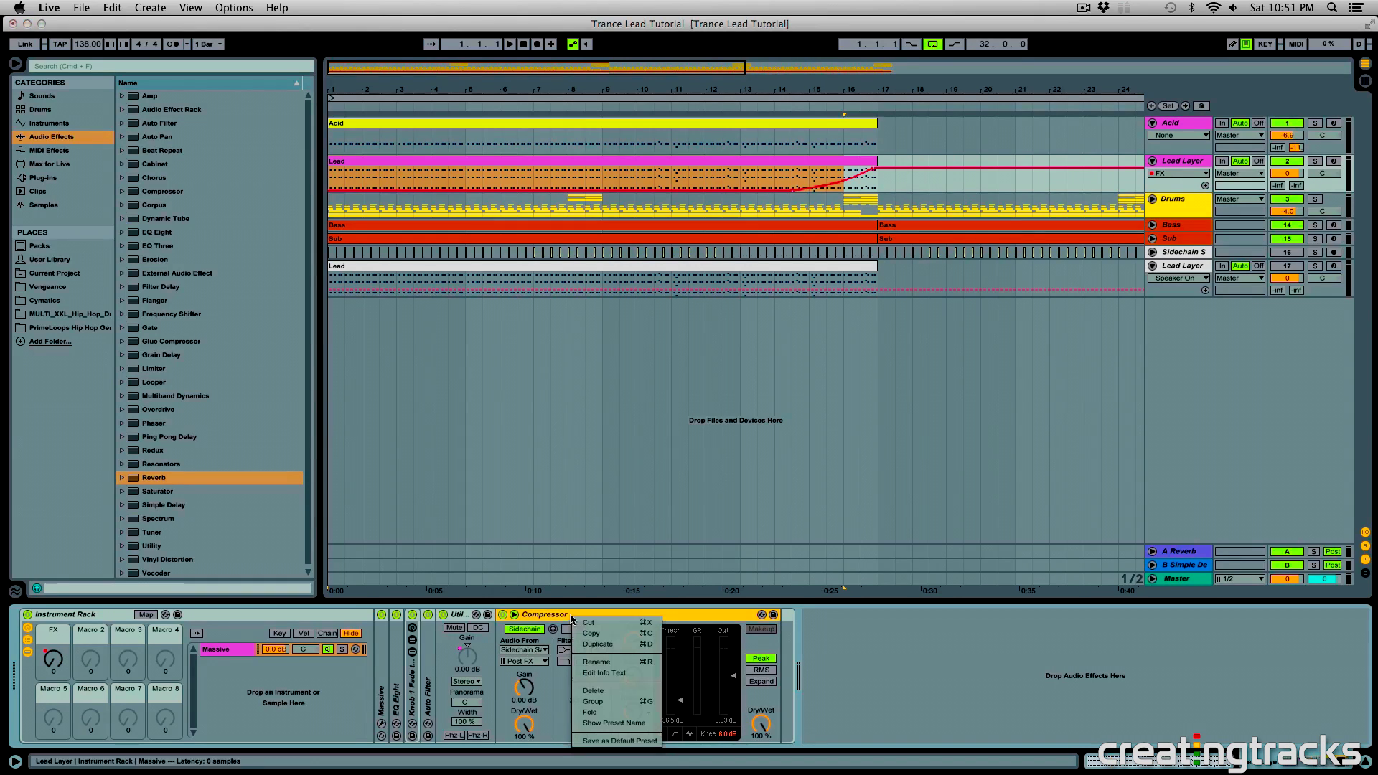
{"action": "left_click", "coordinate": [603, 624]}
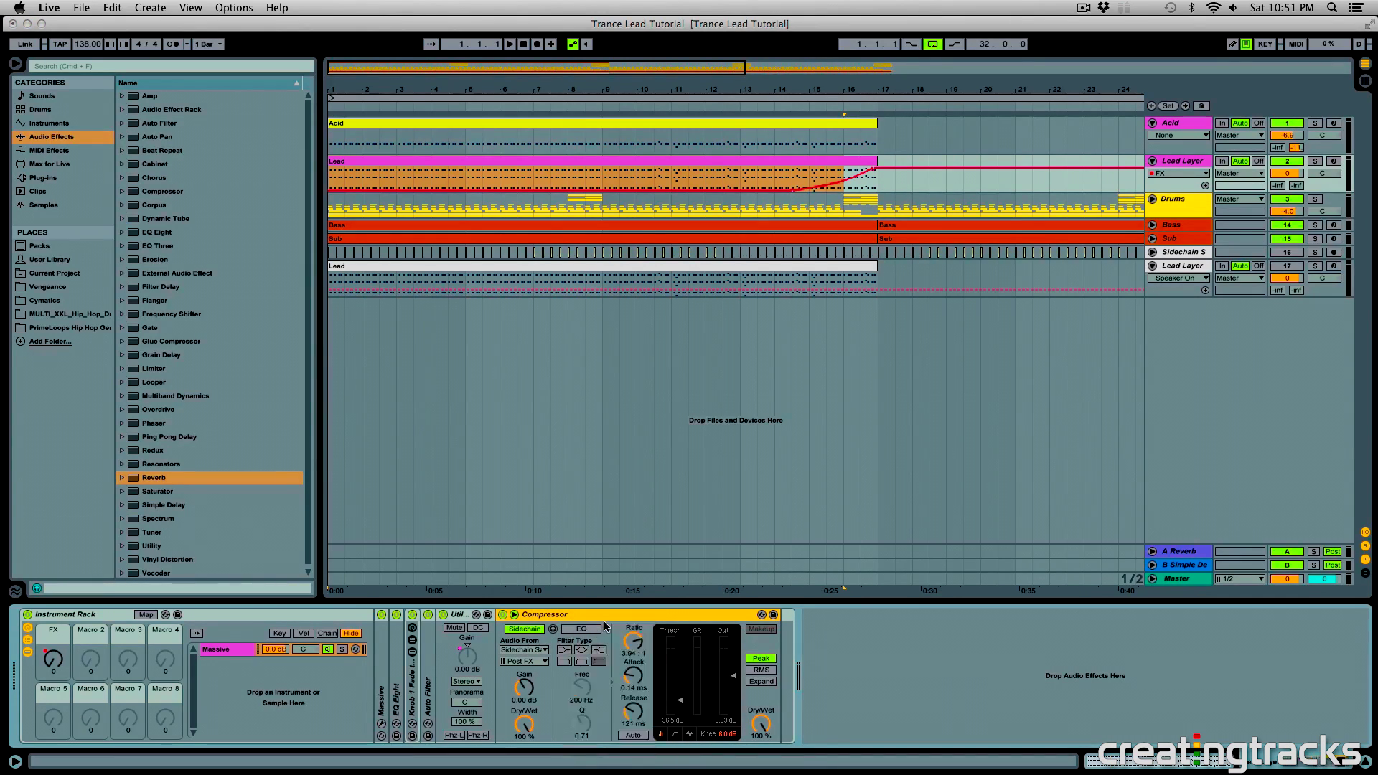
- Freeze the automated Lead Layer track and flatten it to audio
{"action": "right_click", "coordinate": [1170, 162]}
{"action": "left_click", "coordinate": [1194, 247]}
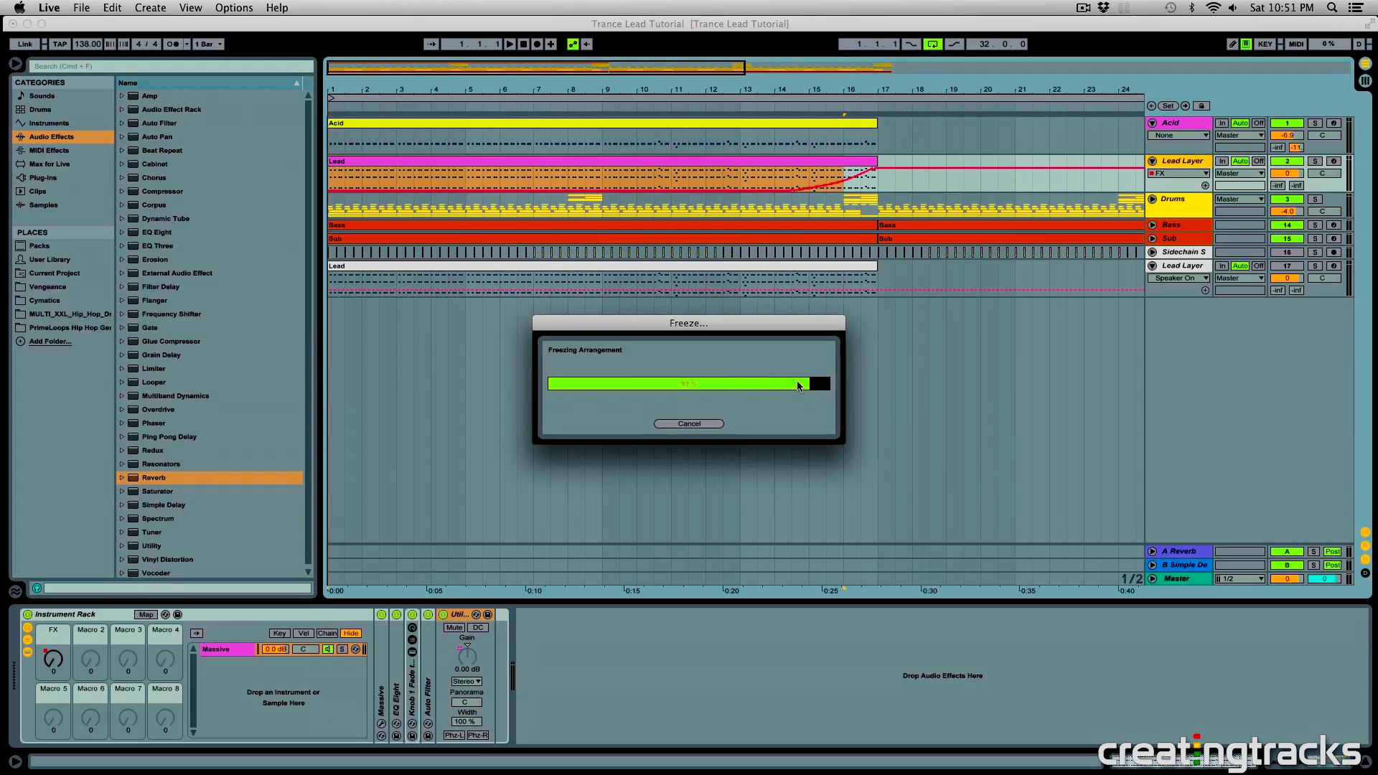
{"action": "left_click", "coordinate": [880, 187]}
{"action": "right_click", "coordinate": [1183, 162]}
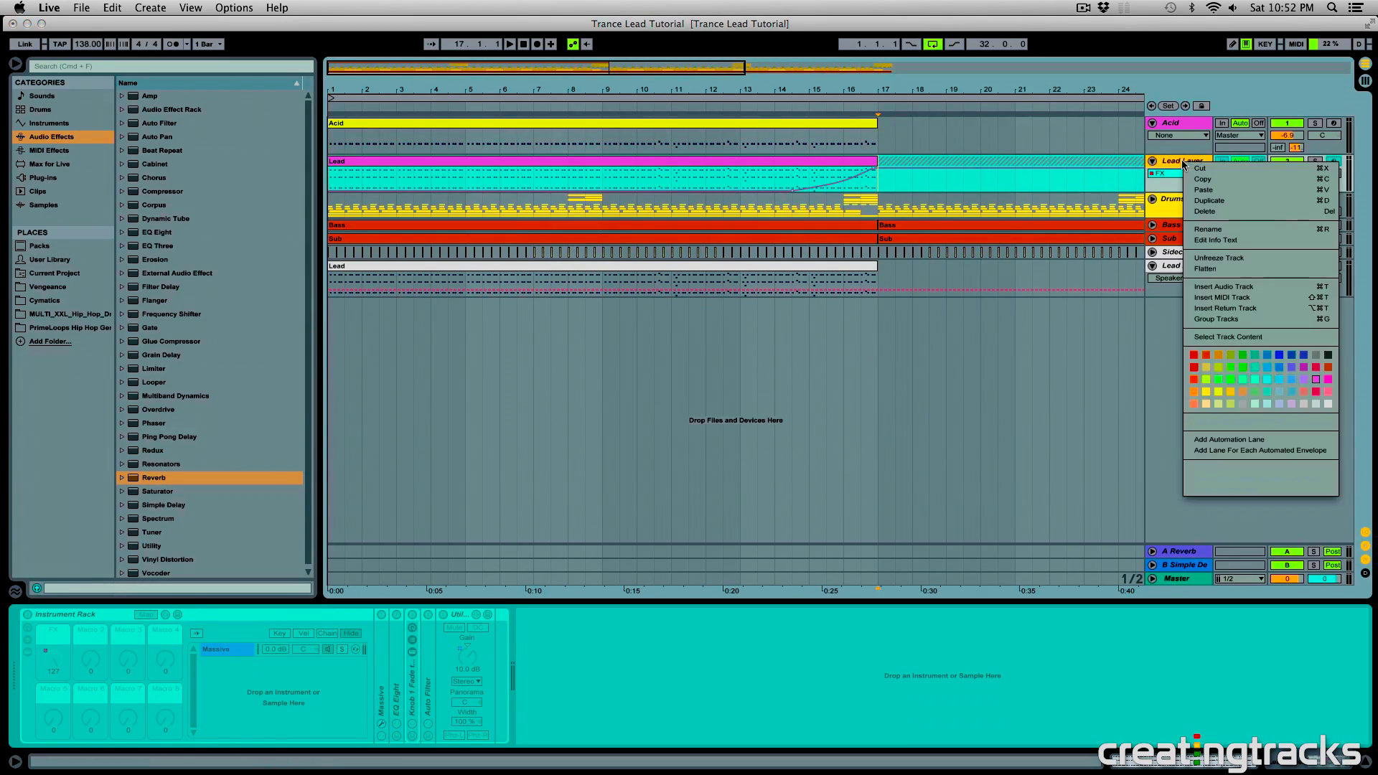
{"action": "left_click", "coordinate": [1232, 259]}
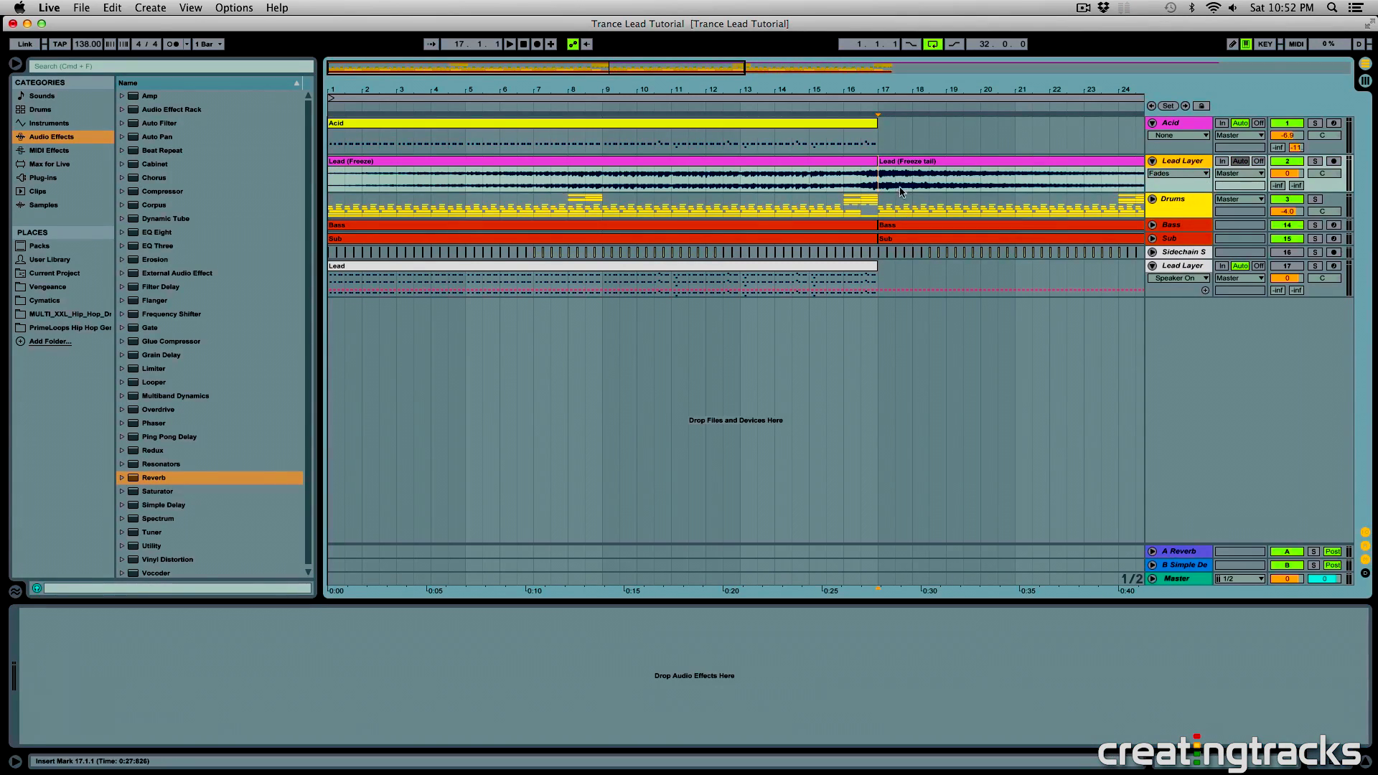
- Consolidate the flattened Lead clip and its freeze tail into one audio clip from bar 1 to the tail's end
{"action": "mouse_move", "coordinate": [595, 72]}
{"action": "left_mouse_down"}
{"action": "mouse_move", "coordinate": [698, 79]}
{"action": "mouse_move", "coordinate": [560, 66]}
{"action": "left_mouse_up"}
{"action": "left_click_drag", "start_coordinate": [550, 162], "coordinate": [1039, 162]}
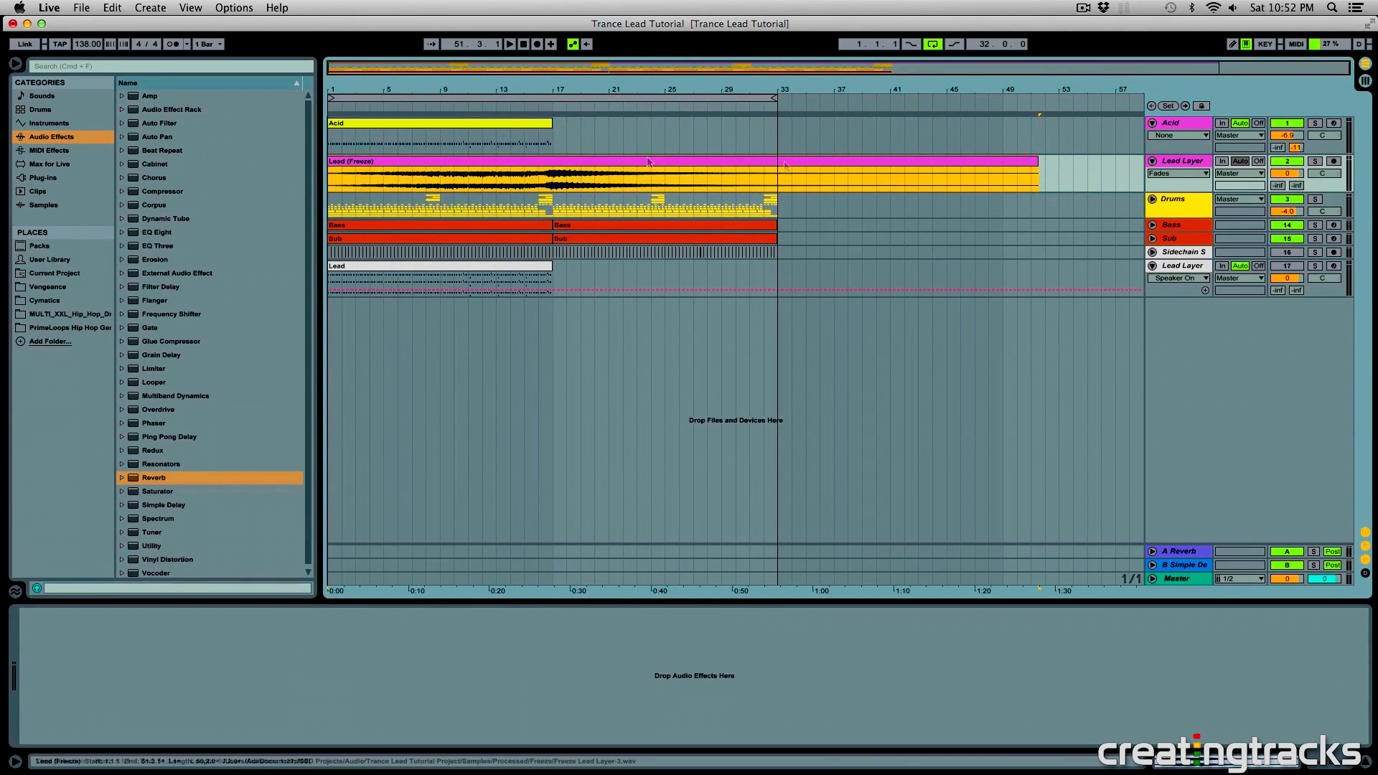
{"action": "left_click_drag", "start_coordinate": [525, 184], "coordinate": [485, 185]}
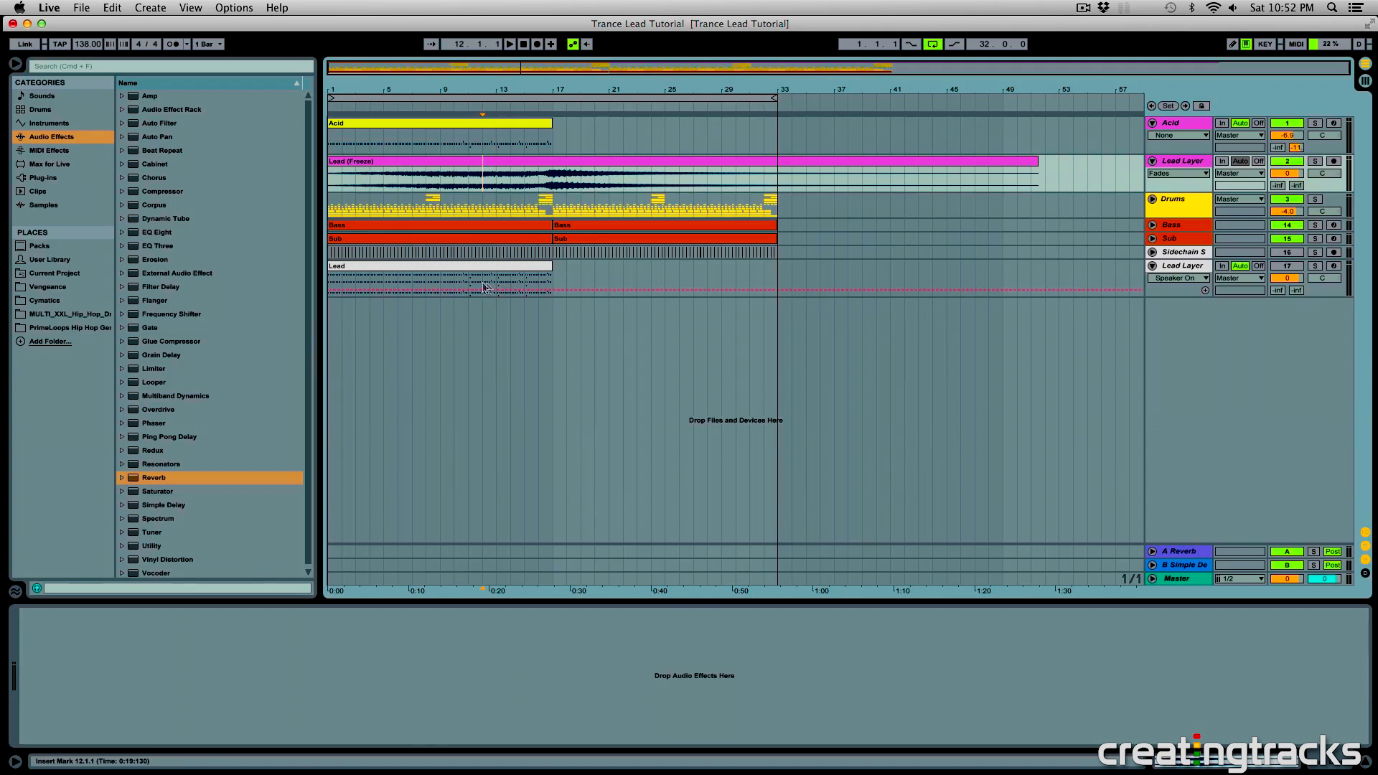
- Solo the flattened Lead Layer audio track and play it from bar 15 past bar 17
{"action": "left_click_drag", "start_coordinate": [471, 287], "coordinate": [564, 281]}
{"action": "left_click", "coordinate": [522, 281]}
{"action": "left_click", "coordinate": [528, 184]}
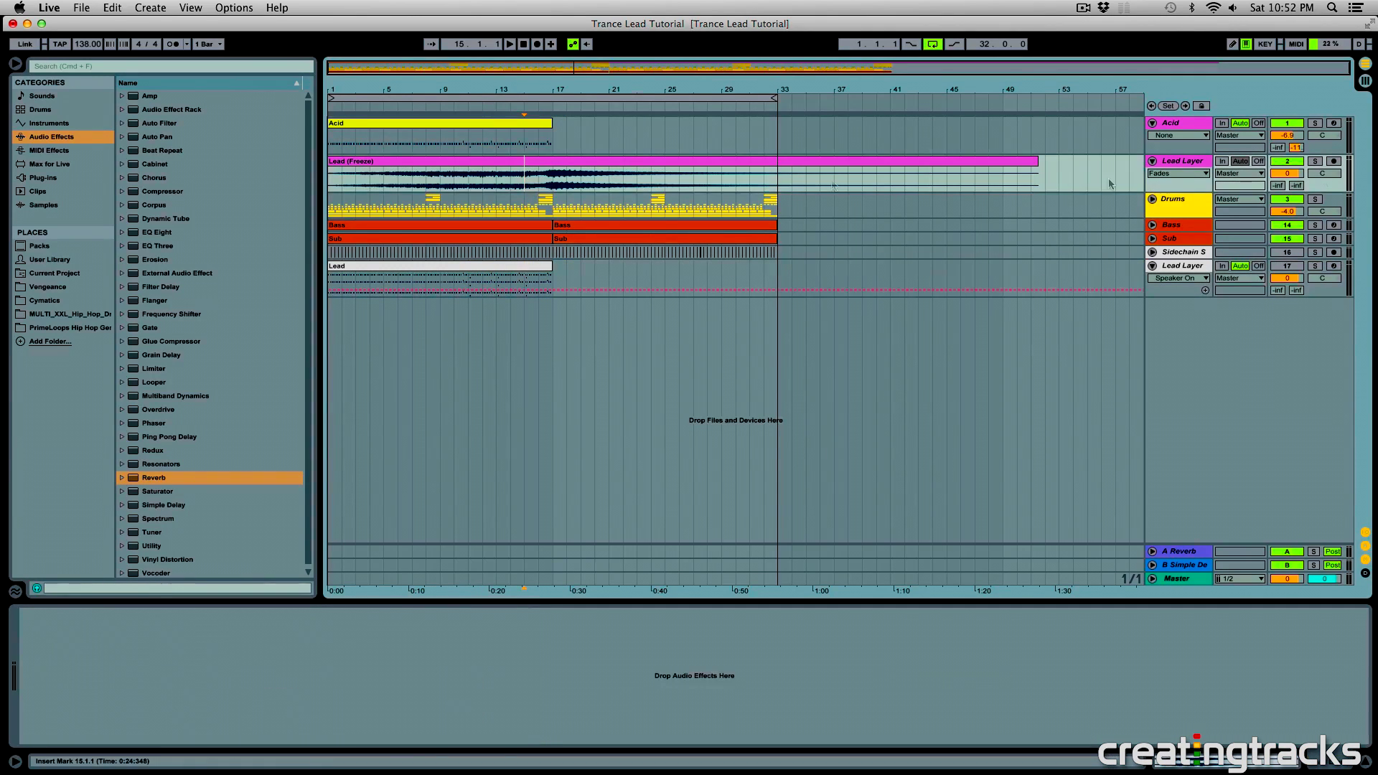
{"action": "left_click", "coordinate": [1316, 161]}
{"action": "key", "text": "space"}
{"action": "left_click_drag", "start_coordinate": [528, 89], "coordinate": [579, 206]}
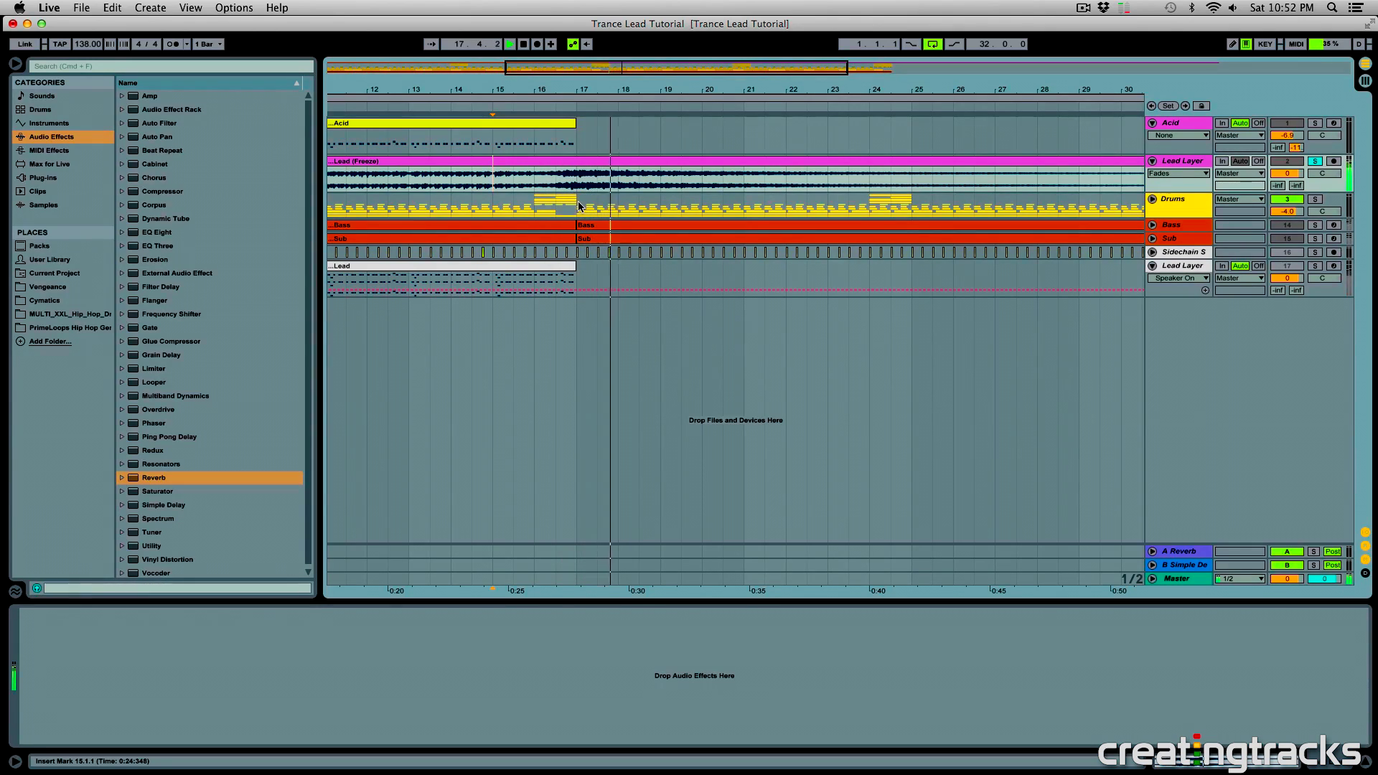
{"action": "key", "text": "space"}
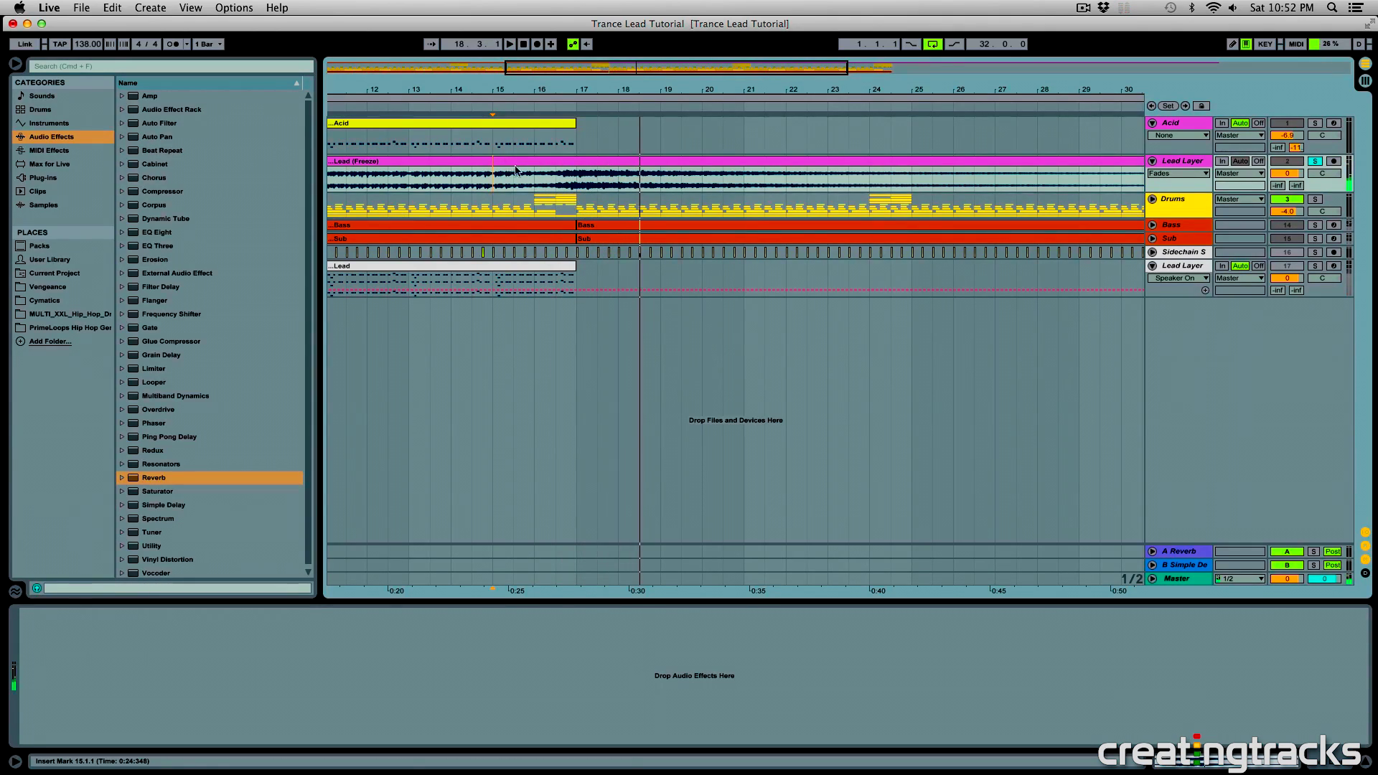
- Try to paste the cut Compressor into the flattened Lead Layer audio track's empty device chain
{"action": "left_click", "coordinate": [550, 656]}
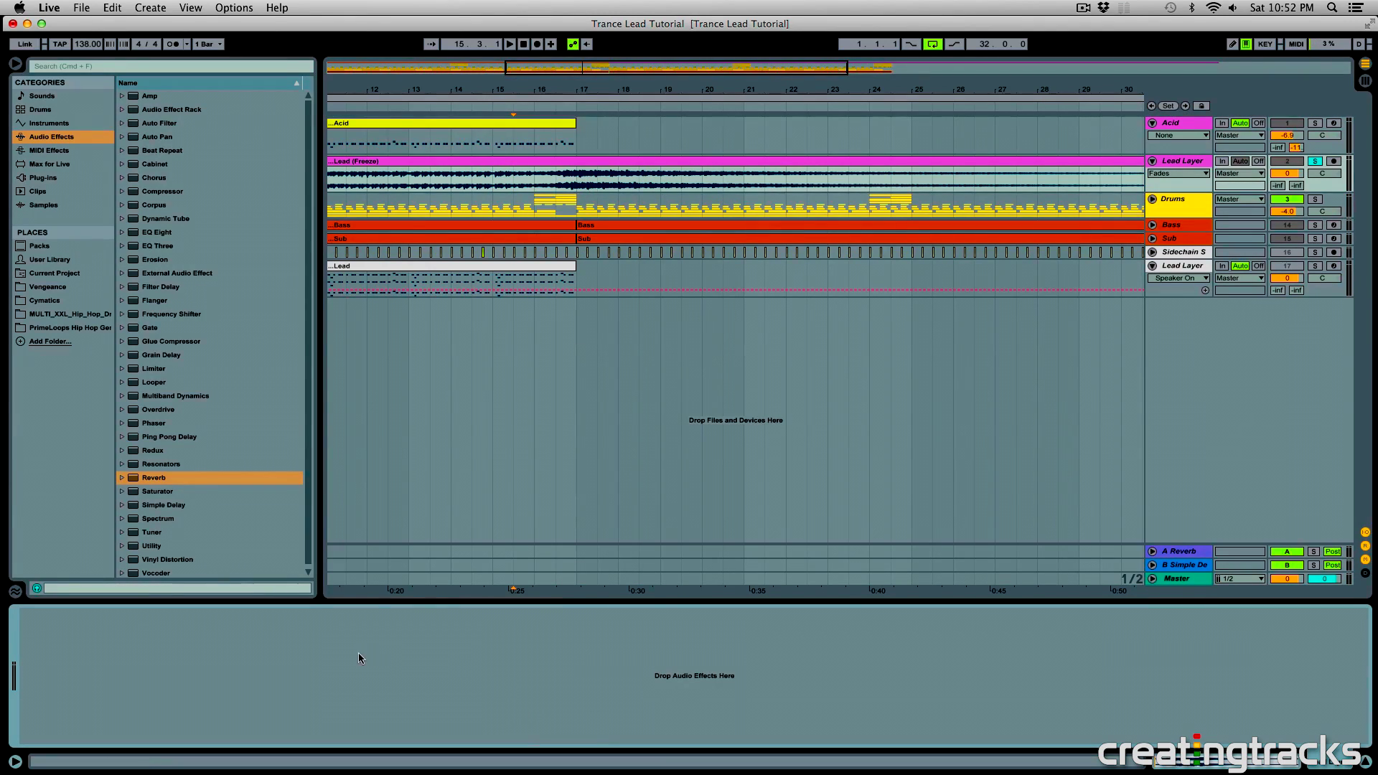
{"action": "right_click", "coordinate": [296, 657]}
{"action": "left_click", "coordinate": [370, 650]}
{"action": "right_click", "coordinate": [409, 643]}
{"action": "left_click", "coordinate": [513, 687]}
{"action": "left_click", "coordinate": [707, 187]}
{"action": "left_click", "coordinate": [559, 643]}
{"action": "right_click", "coordinate": [560, 645]}
{"action": "left_click", "coordinate": [592, 660]}
- Copy the Compressor from the MIDI Lead Layer backup and paste it onto the flattened Lead Layer audio track
{"action": "left_click", "coordinate": [513, 284]}
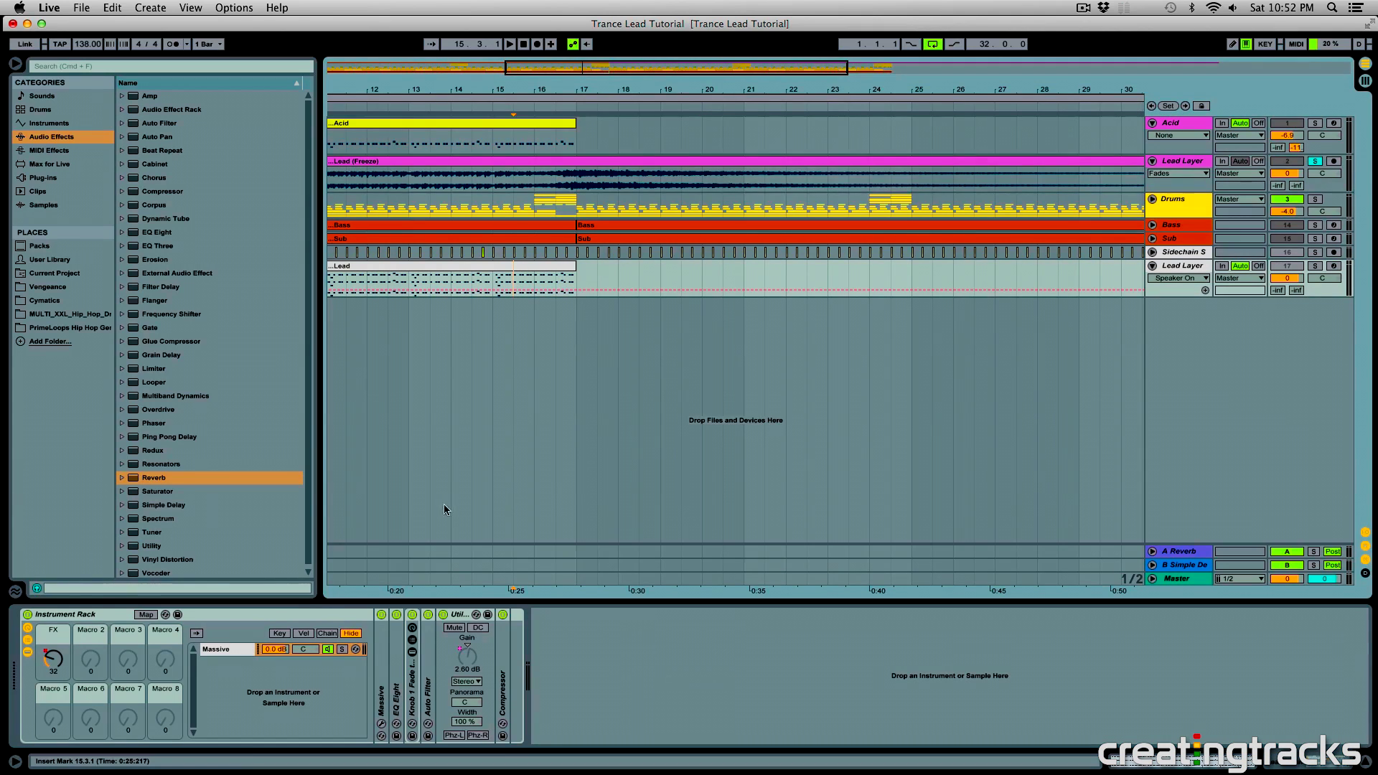
{"action": "left_click", "coordinate": [516, 698]}
{"action": "right_click", "coordinate": [517, 699]}
{"action": "left_click", "coordinate": [522, 593]}
{"action": "left_click", "coordinate": [596, 198]}
{"action": "right_click", "coordinate": [431, 654]}
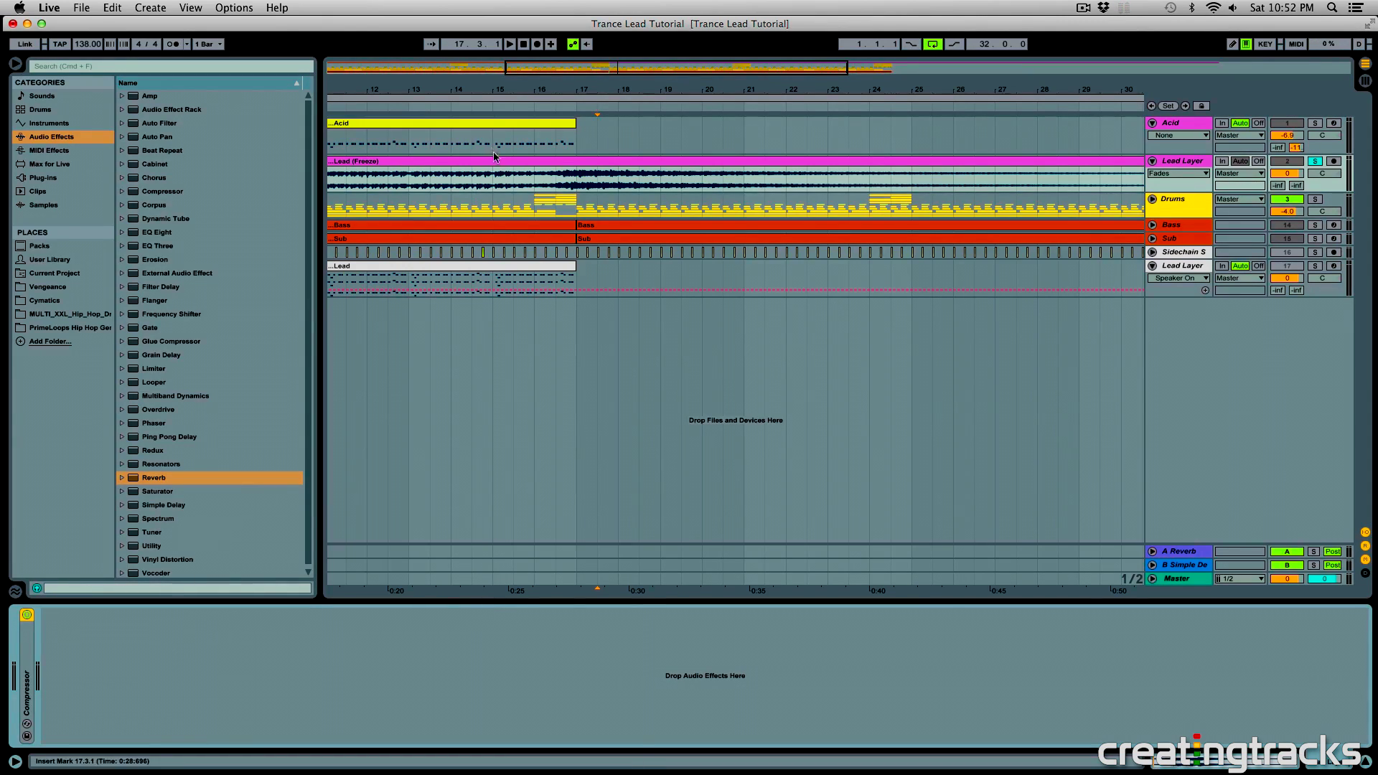
- Play the soloed Lead Layer audio from 14.3 to hear it with the Compressor applied
{"action": "left_click", "coordinate": [472, 180]}
{"action": "key", "text": "space"}
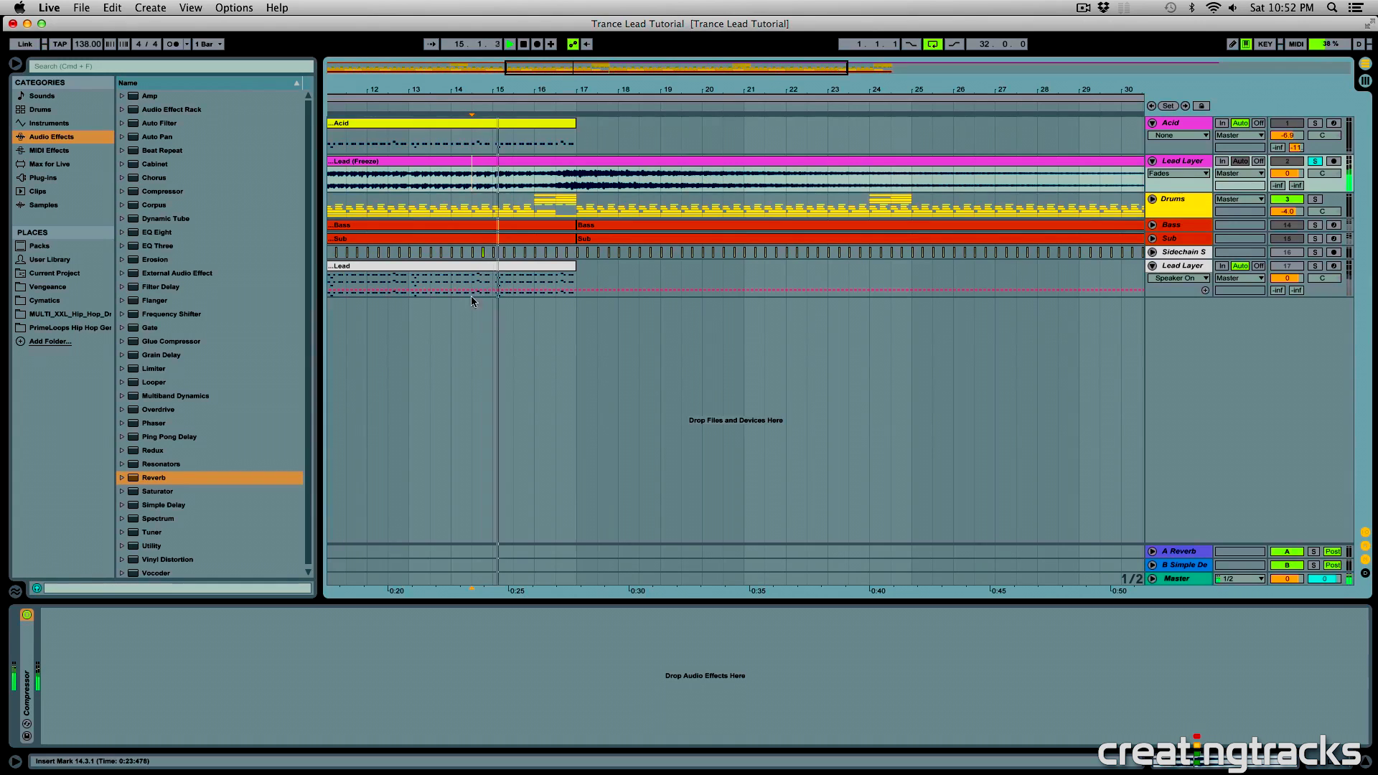
{"action": "key", "text": "space"}
- Split the consolidated Lead audio clip at bar 17 and select the portion after the split
{"action": "left_click_drag", "start_coordinate": [583, 90], "coordinate": [567, 201]}
{"action": "right_click", "coordinate": [565, 188]}
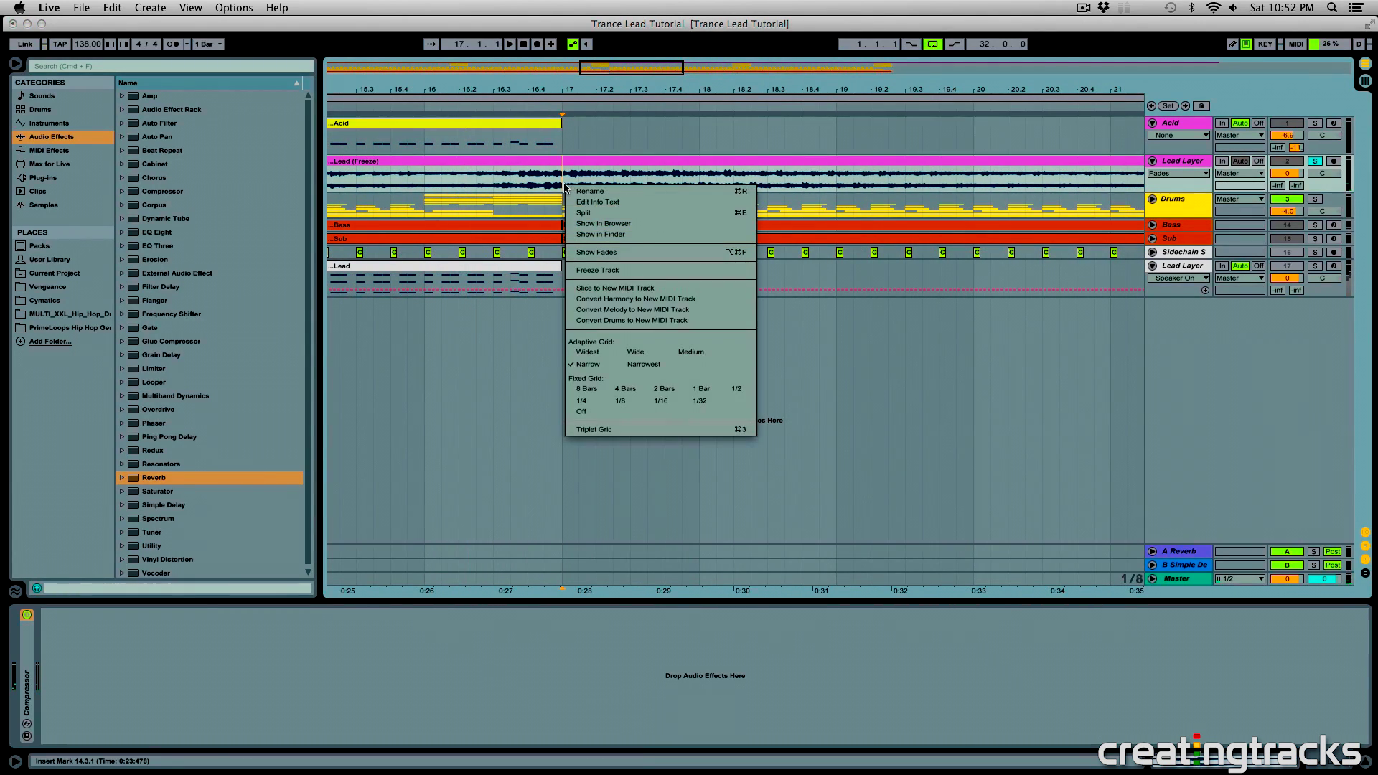
{"action": "key", "text": "Escape"}
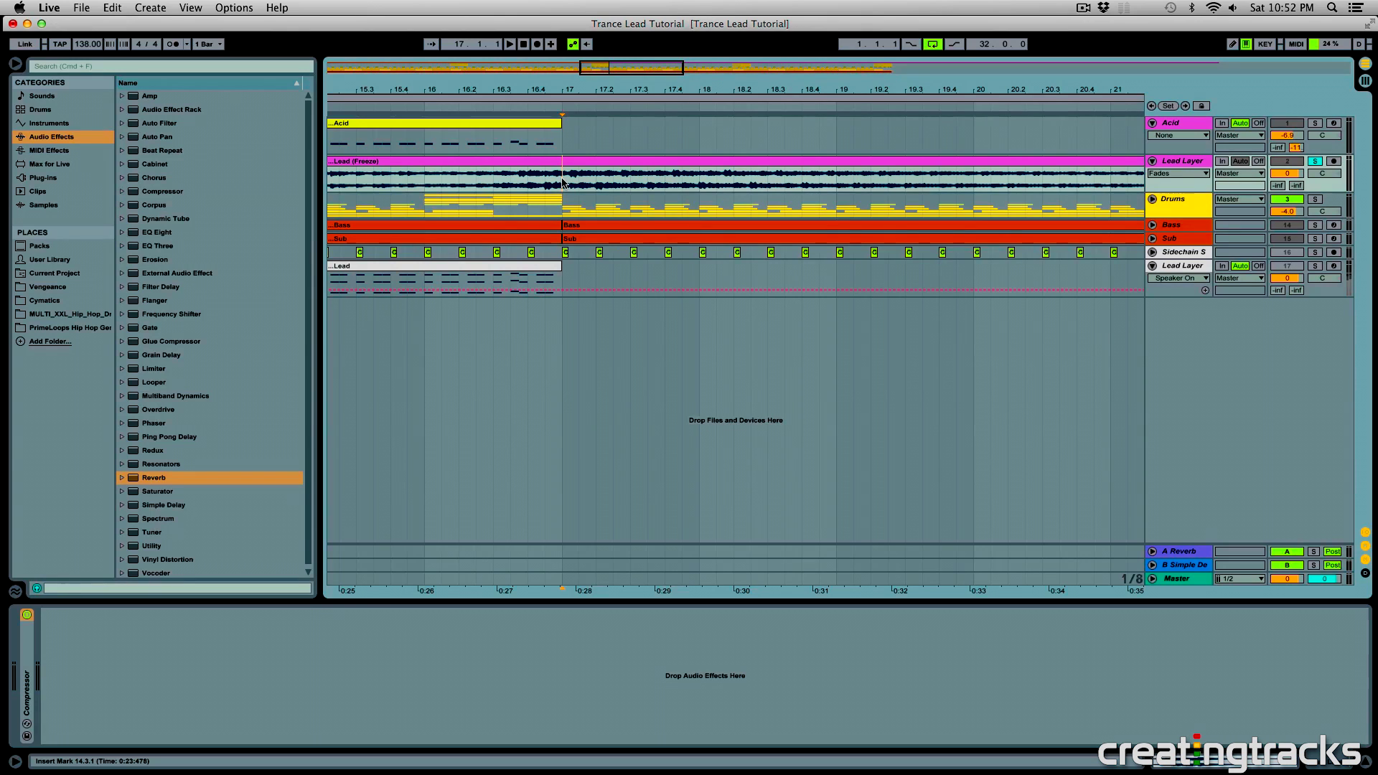
{"action": "left_click_drag", "start_coordinate": [731, 89], "coordinate": [602, 15]}
{"action": "left_click", "coordinate": [669, 160]}
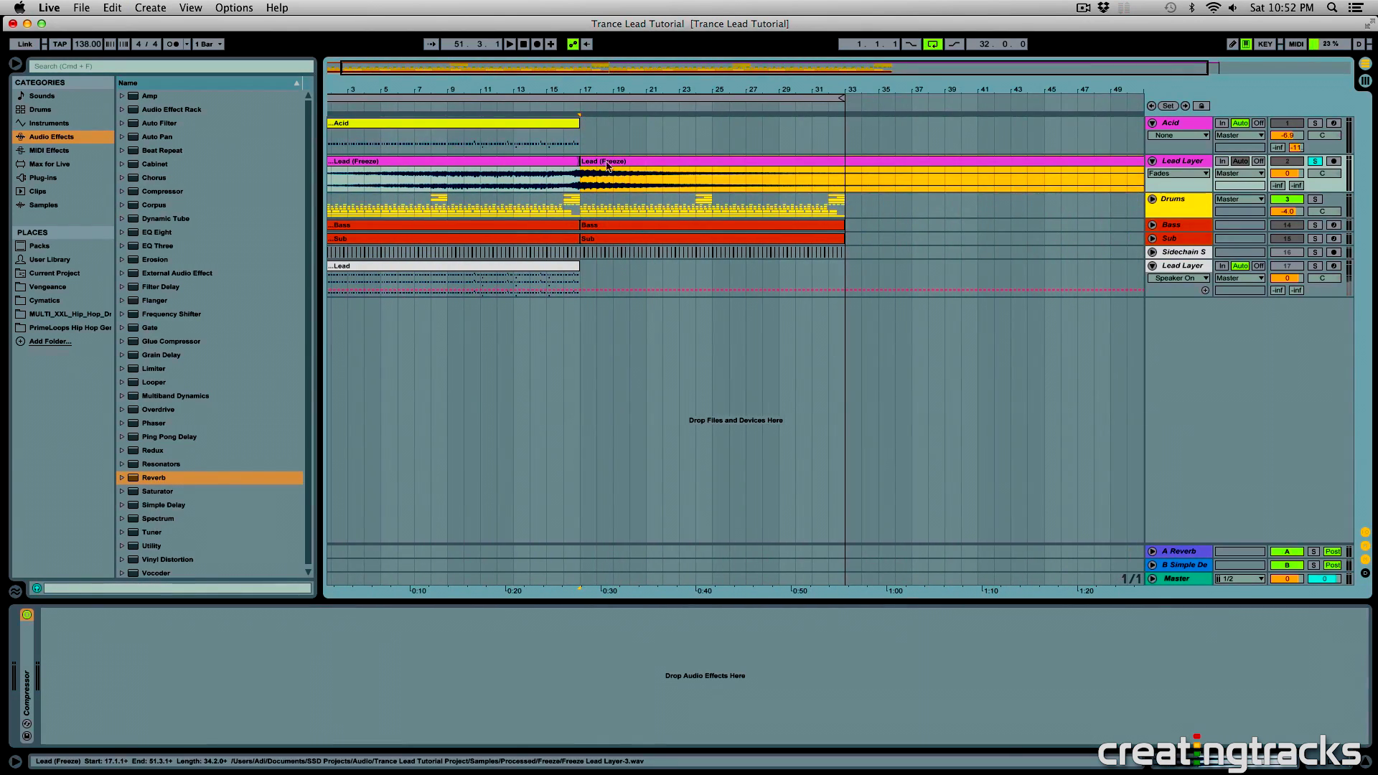
- Open the Lead clip after bar 17, show its Transposition Modulation envelope and set its warp mode to Complex
{"action": "left_click_drag", "start_coordinate": [593, 89], "coordinate": [632, 80]}
{"action": "key", "text": "space"}
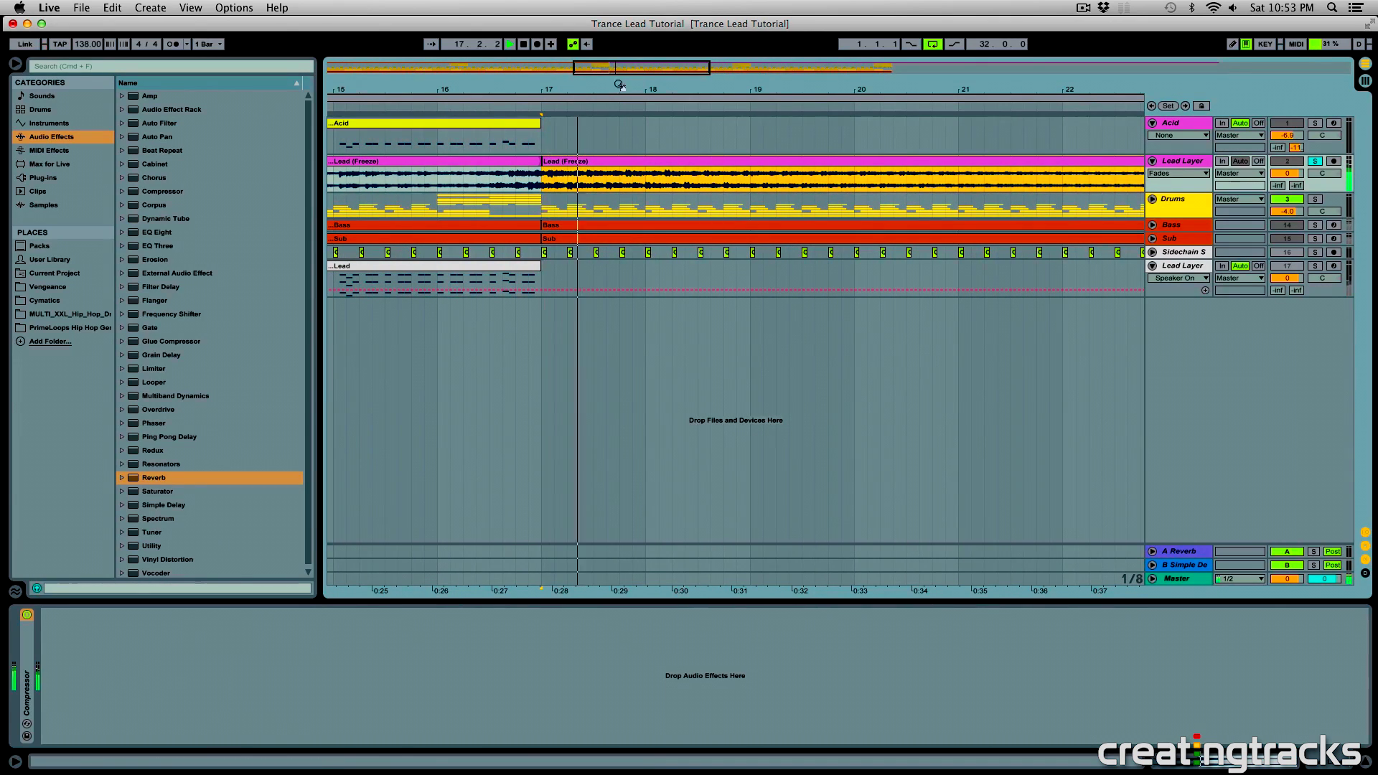
{"action": "double_click", "coordinate": [589, 170]}
{"action": "left_click", "coordinate": [259, 640]}
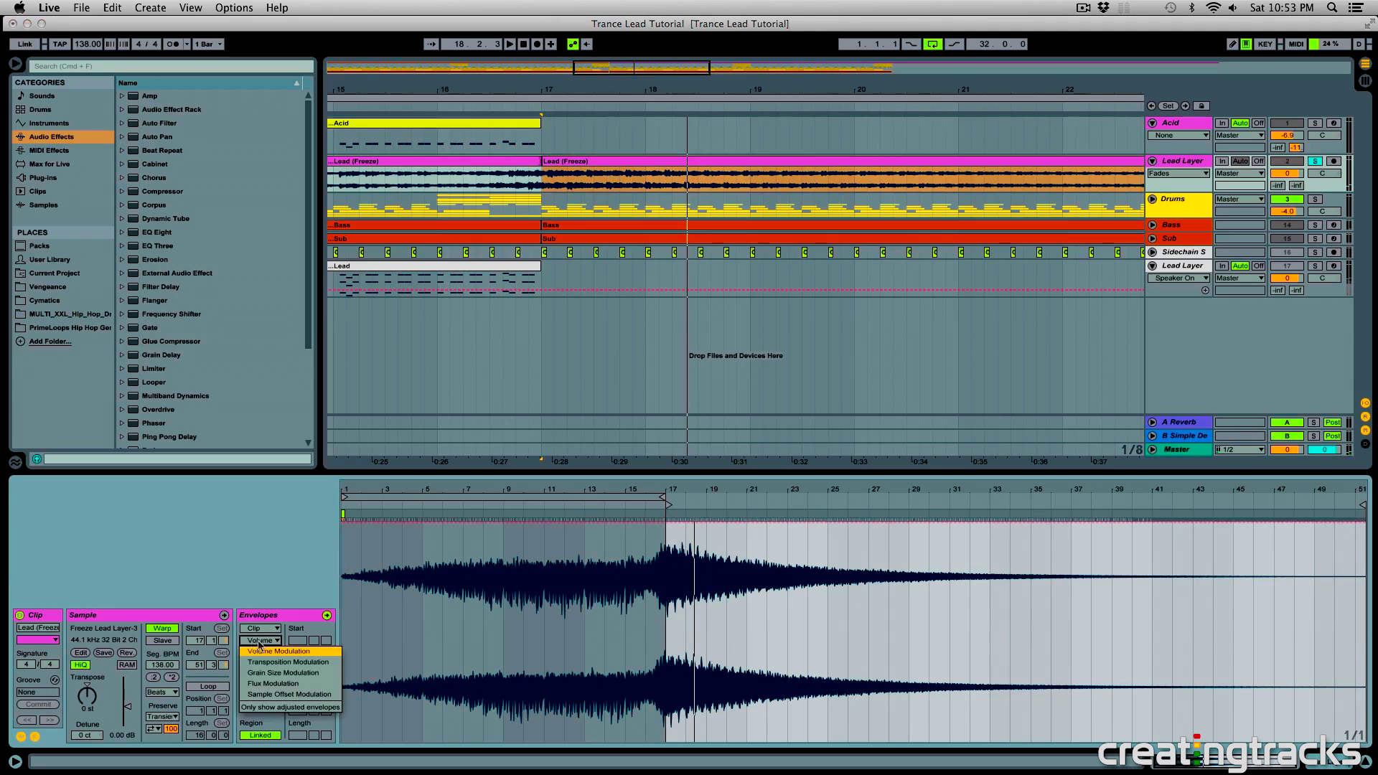
{"action": "left_click", "coordinate": [273, 663]}
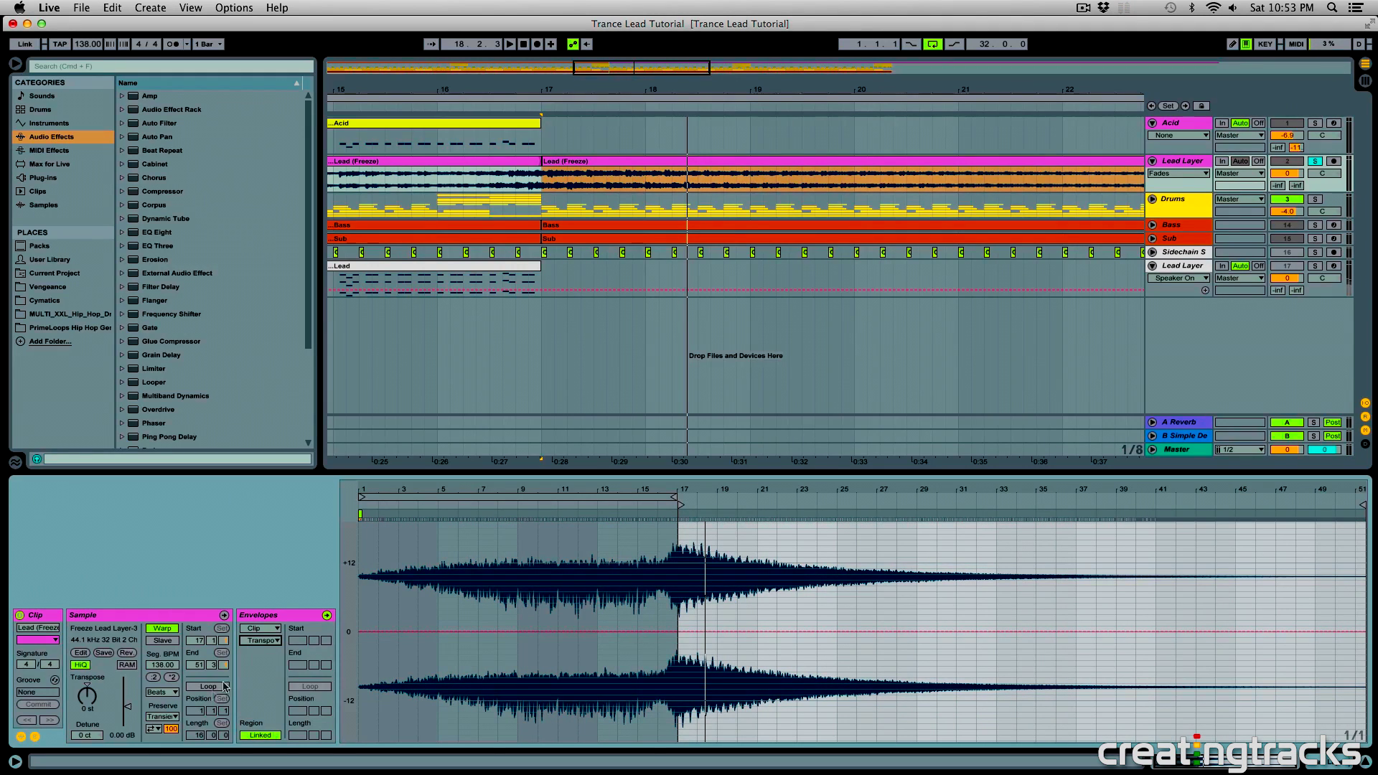
{"action": "left_click", "coordinate": [159, 693]}
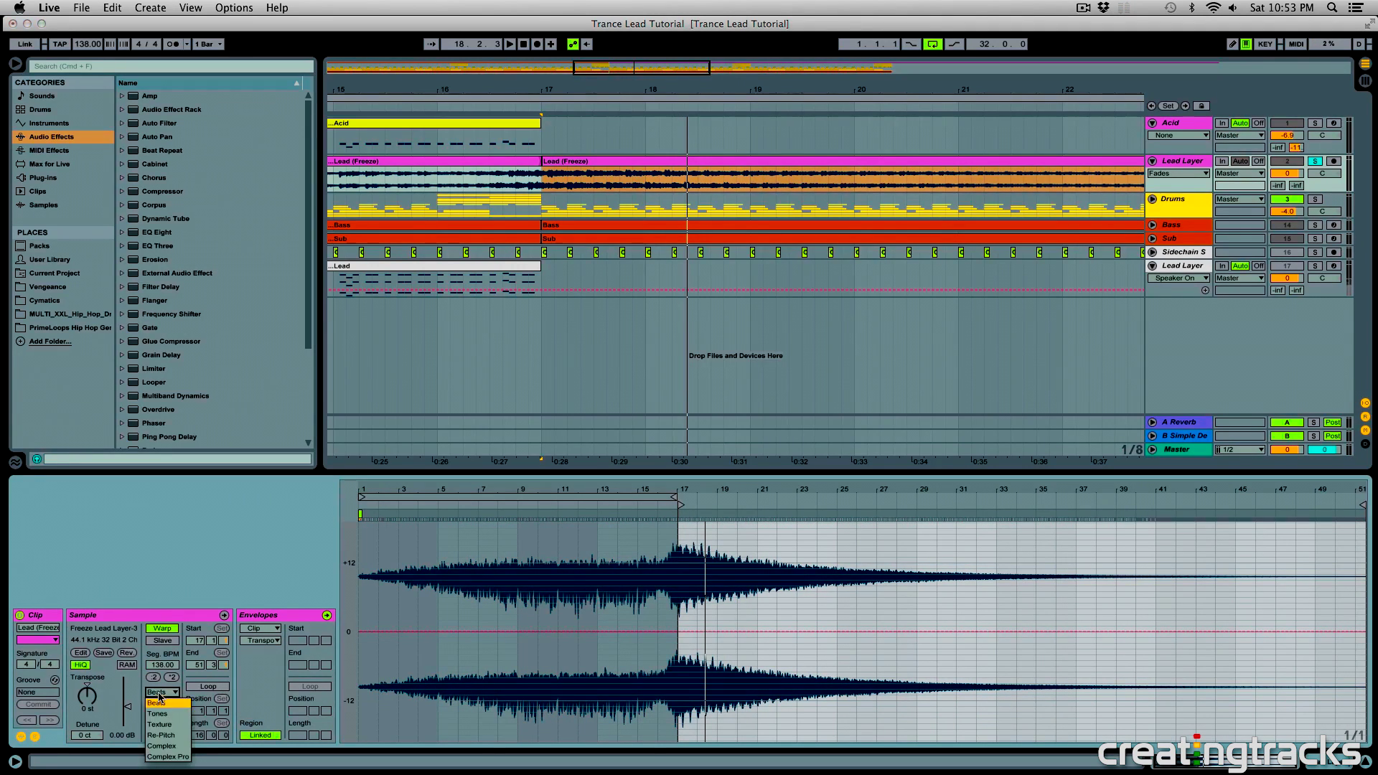
{"action": "left_click", "coordinate": [167, 746]}
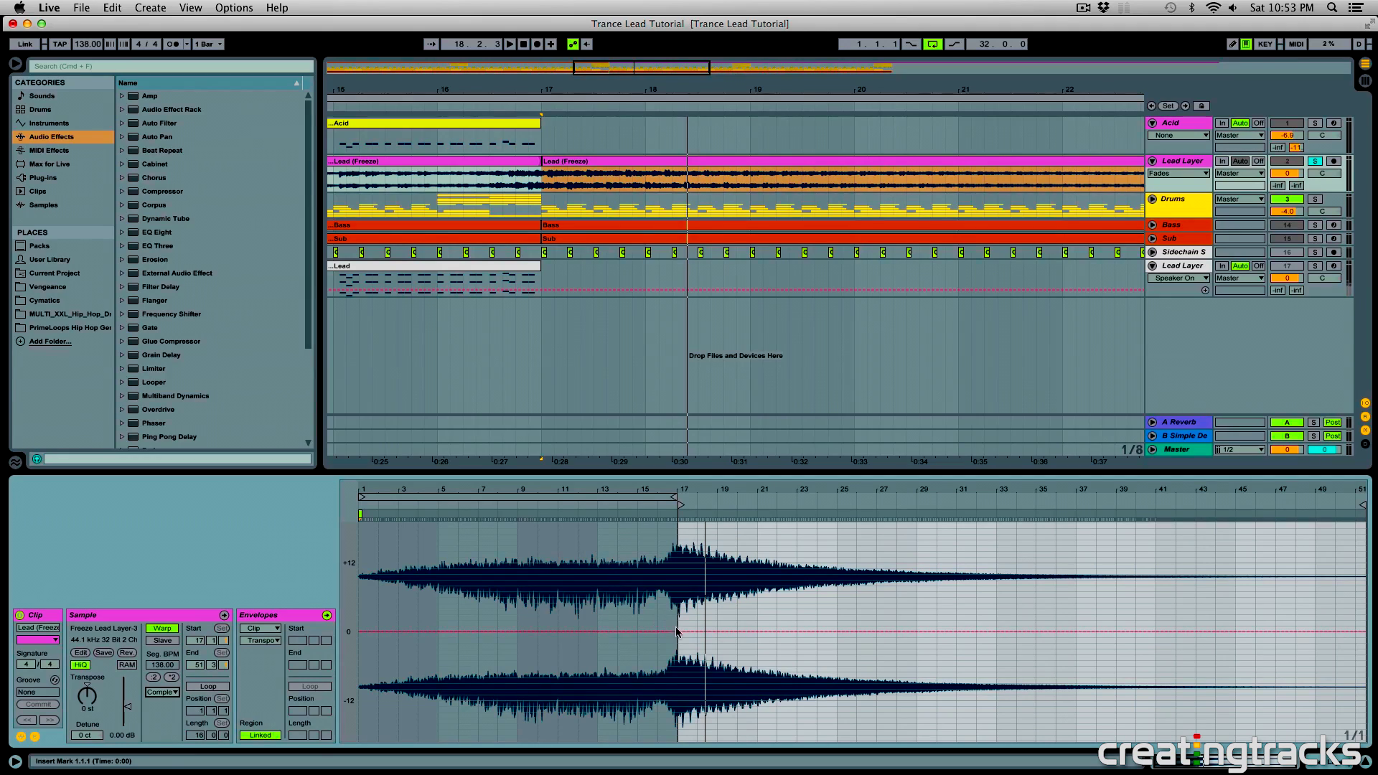
- Draw a transposition envelope in the second Lead clip, falling from 0 st at bar 17 to -18 st at about bar 35
{"action": "left_click_drag", "start_coordinate": [856, 634], "coordinate": [1134, 729]}
{"action": "key", "text": "space"}
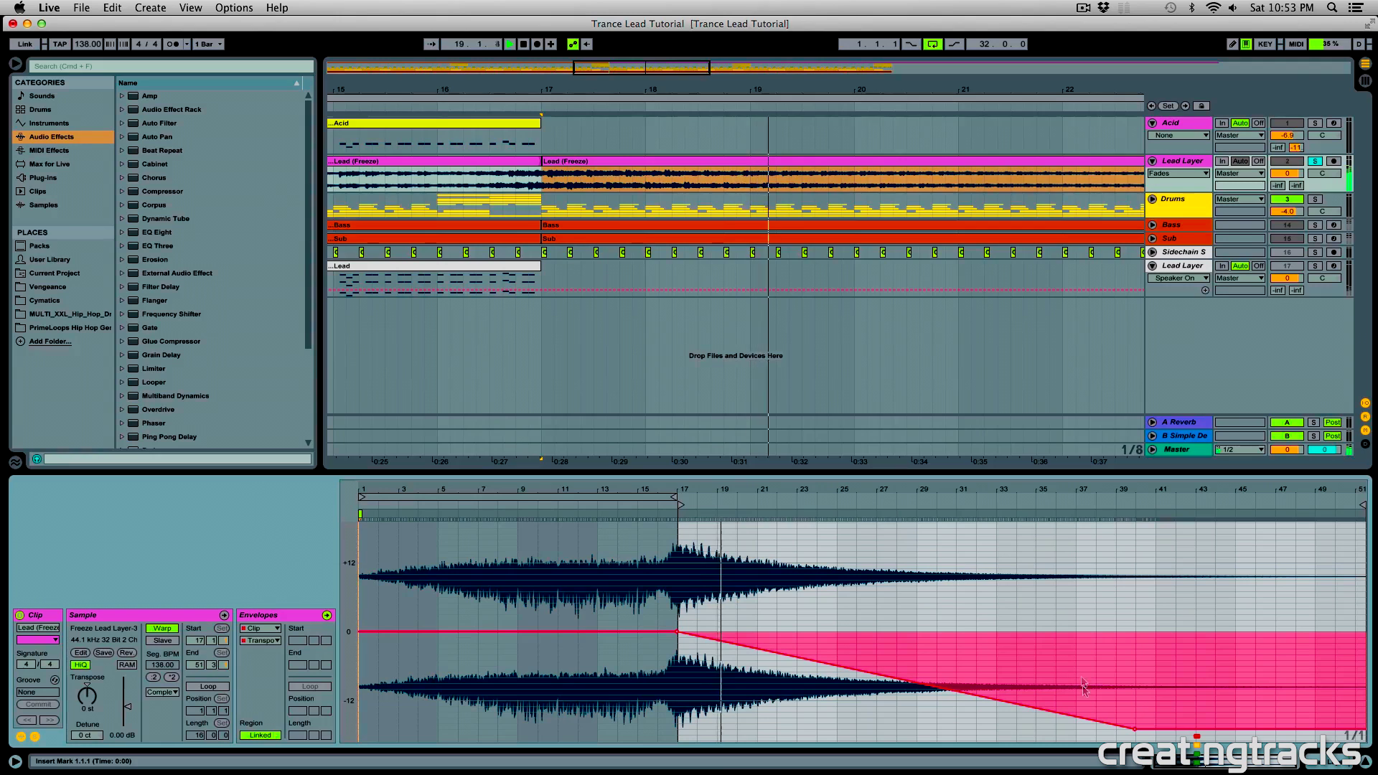
{"action": "left_click_drag", "start_coordinate": [1134, 728], "coordinate": [1032, 655]}
{"action": "key", "text": "space"}
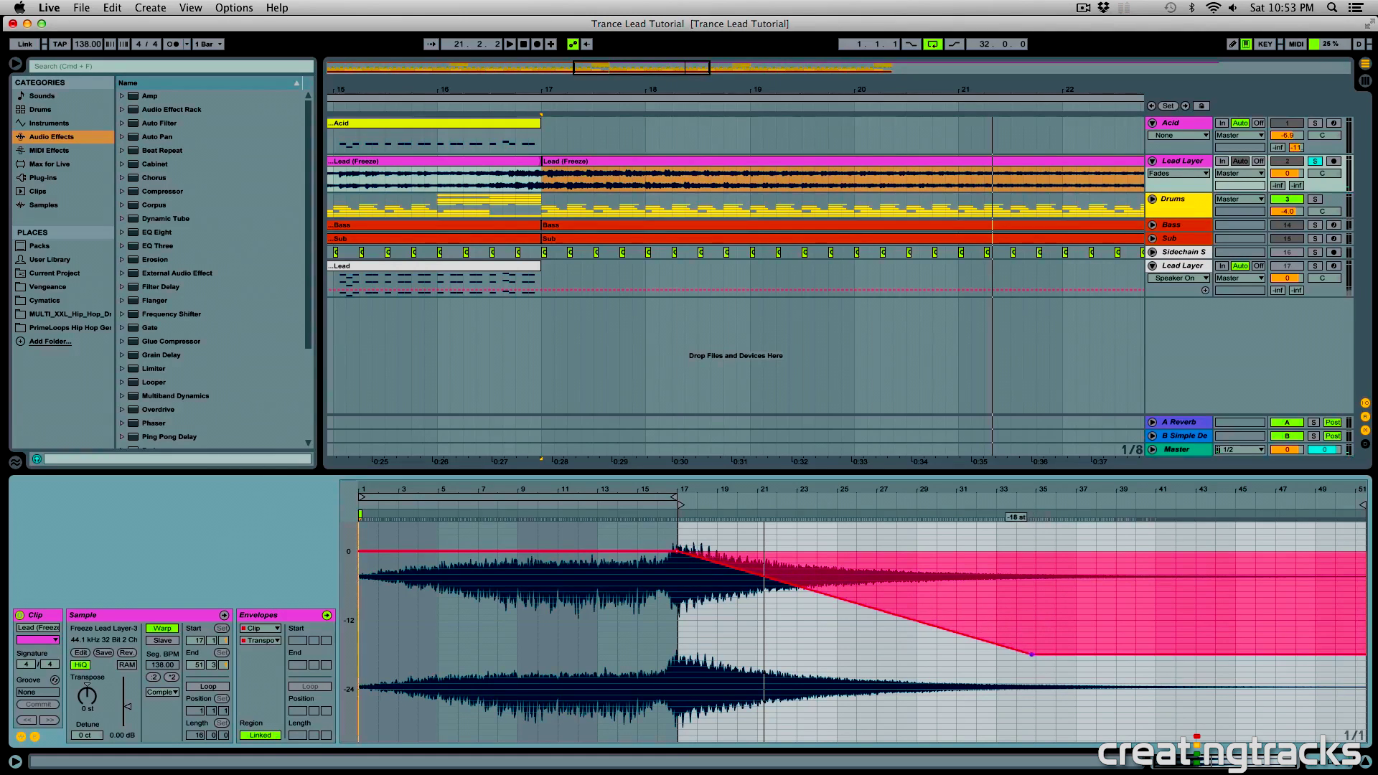
- Enlarge the height of the Lead Layer audio track and play the clip join from just before bar 17
{"action": "scroll", "coordinate": [529, 115], "scroll_direction": "up", "scroll_amount": 5}
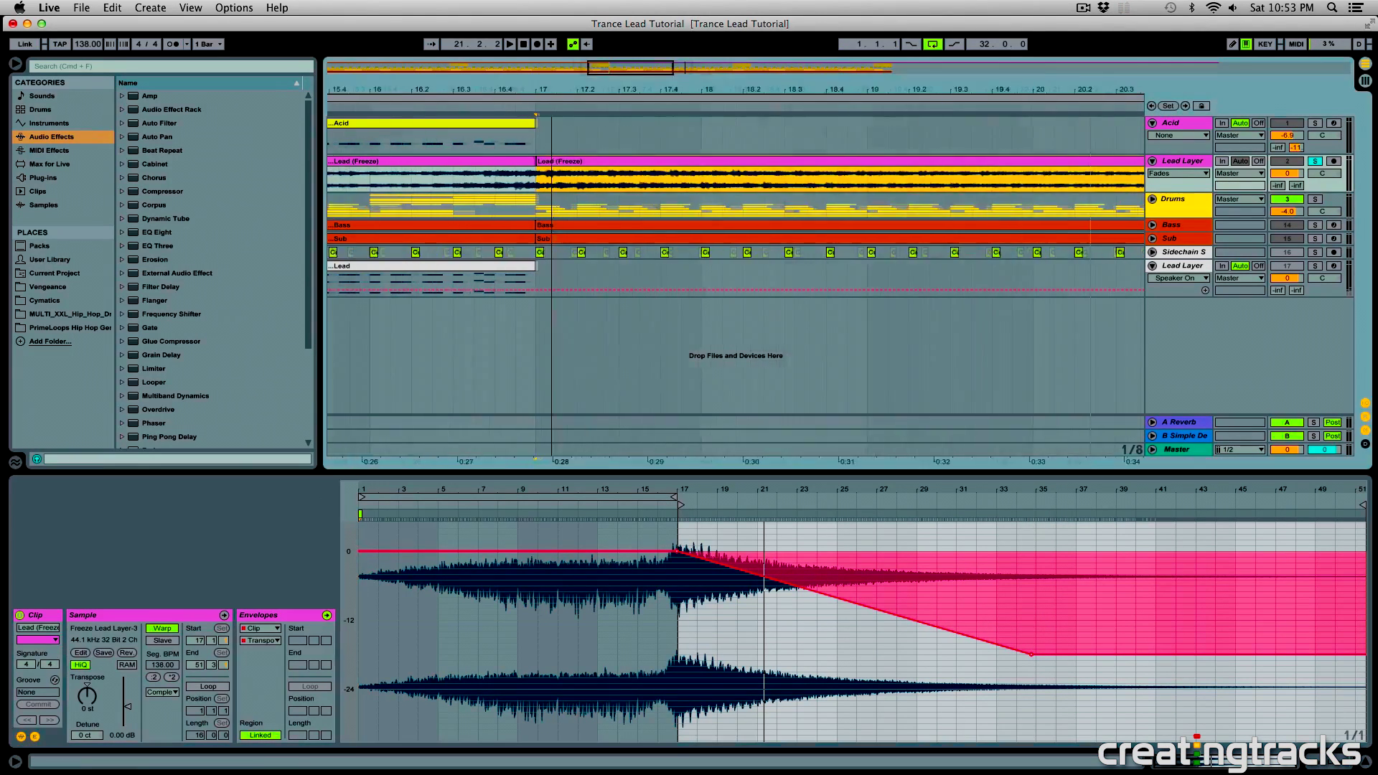
{"action": "left_click", "coordinate": [522, 185]}
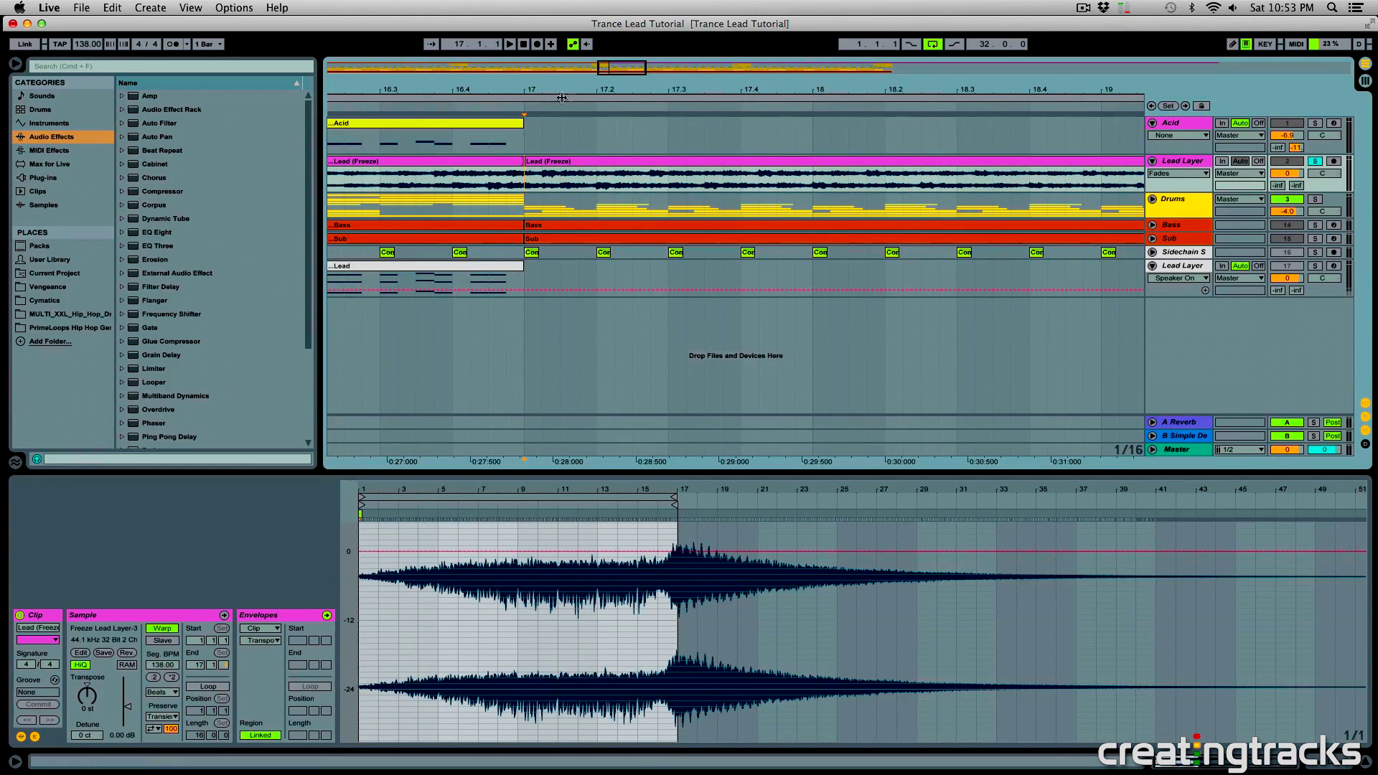
{"action": "left_click_drag", "start_coordinate": [517, 89], "coordinate": [525, 98]}
{"action": "left_click_drag", "start_coordinate": [1172, 192], "coordinate": [1112, 330]}
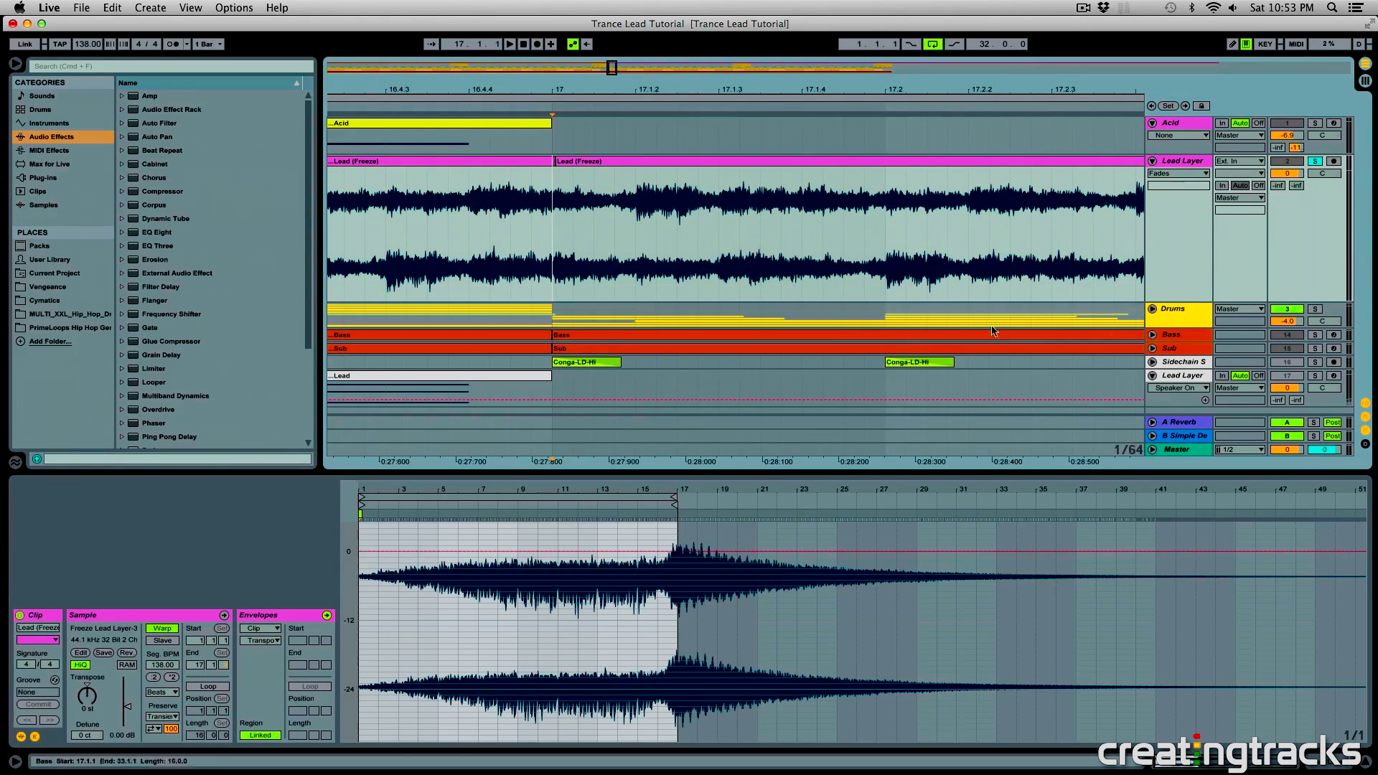
{"action": "scroll", "coordinate": [414, 199], "scroll_direction": "left", "scroll_amount": 5}
{"action": "left_click", "coordinate": [388, 201]}
{"action": "key", "text": "space"}
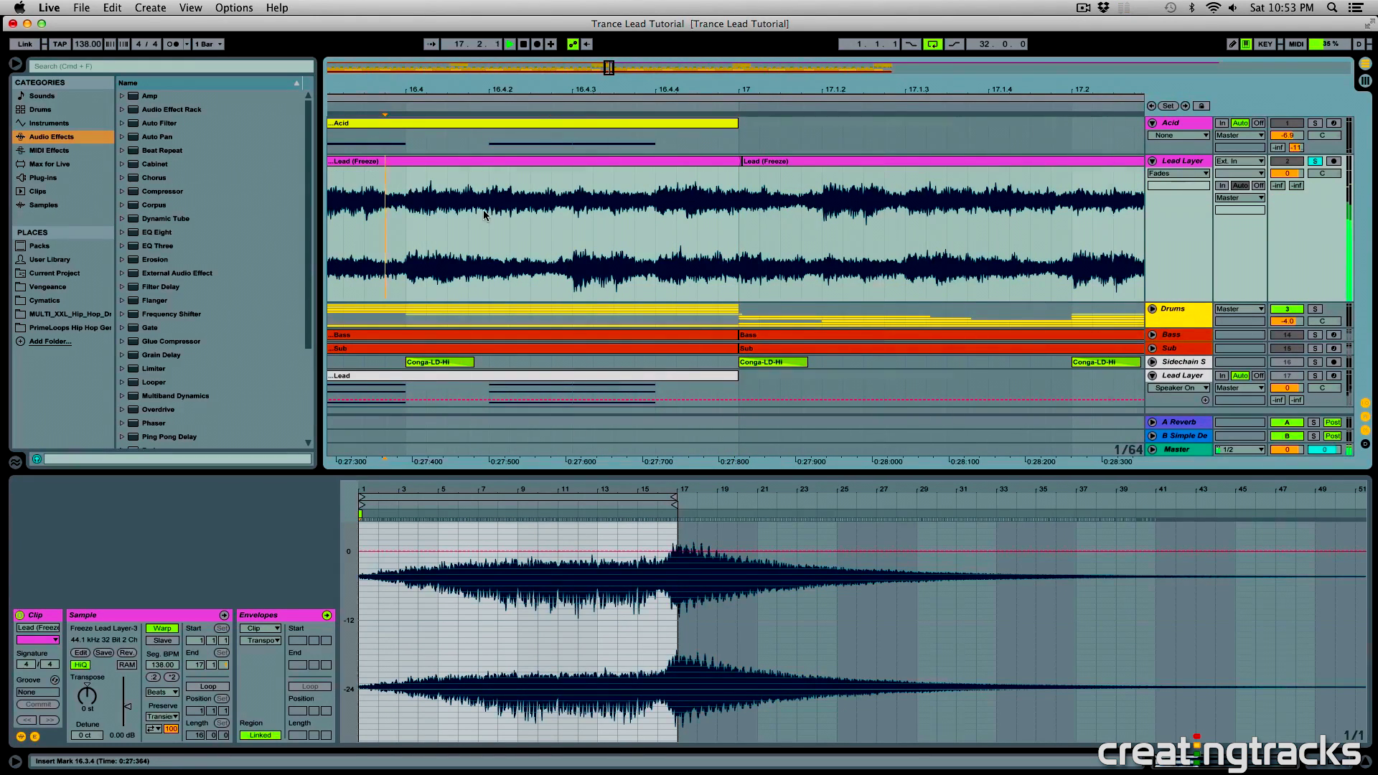
- Play the Lead audio from about bar 15 to check the run-up into the pitch drop at bar 17
{"action": "scroll", "coordinate": [429, 214], "scroll_direction": "left", "scroll_amount": 15}
{"action": "left_click", "coordinate": [430, 214]}
{"action": "key", "text": "space"}
{"action": "key", "text": "space"}
{"action": "left_click_drag", "start_coordinate": [746, 94], "coordinate": [394, 35]}
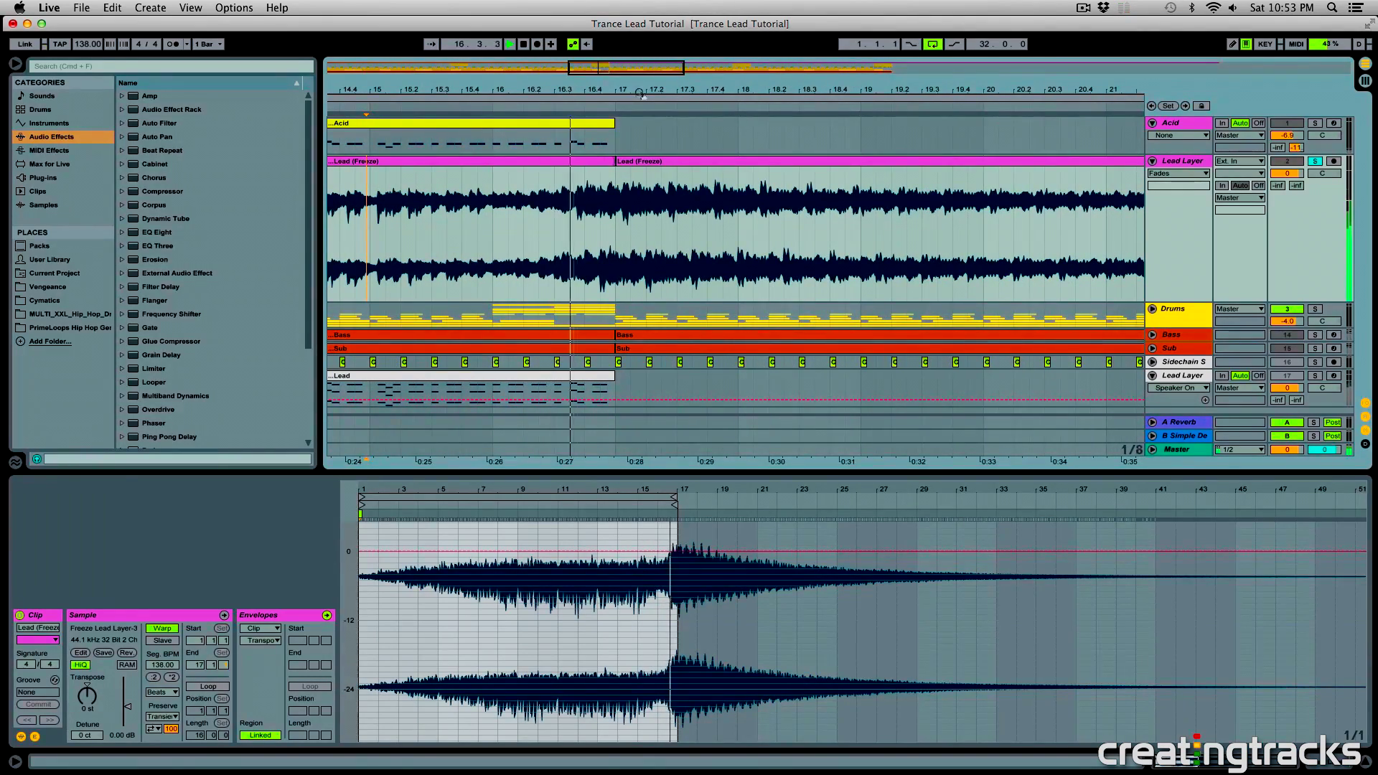
{"action": "left_click_drag", "start_coordinate": [622, 89], "coordinate": [611, 170]}
{"action": "key", "text": "space"}
- Set the fixed grid to 1/32 and delete every second 1/32 slice of the Lead audio from 17.1 to 17.3
{"action": "right_click", "coordinate": [577, 228]}
{"action": "left_click", "coordinate": [717, 456]}
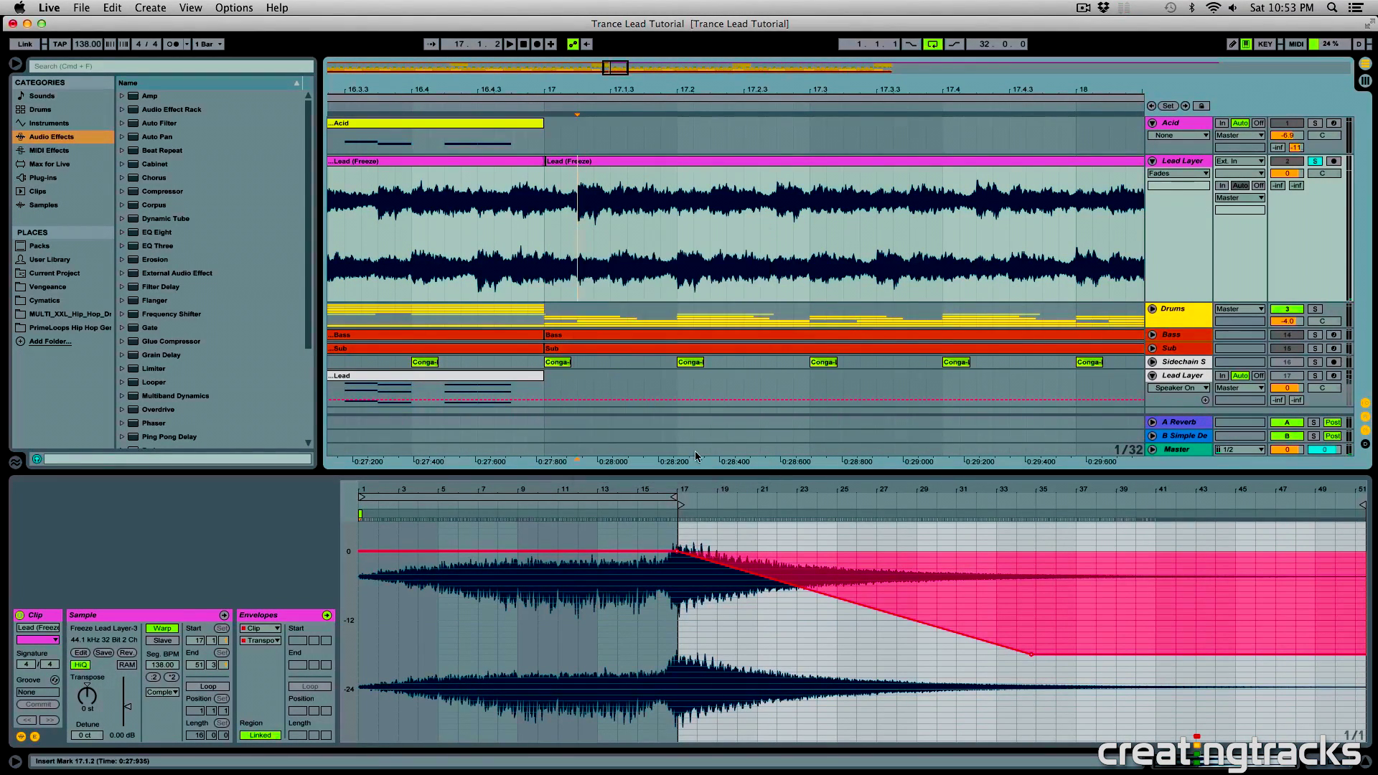
{"action": "left_click_drag", "start_coordinate": [567, 205], "coordinate": [811, 210]}
{"action": "key", "text": "Delete"}
{"action": "key", "text": "Delete"}
{"action": "key", "text": "Delete"}
{"action": "key", "text": "Delete"}
{"action": "key", "text": "Delete"}
{"action": "left_click", "coordinate": [728, 211]}
{"action": "key", "text": "Delete"}
{"action": "key", "text": "Delete"}
{"action": "key", "text": "Delete"}
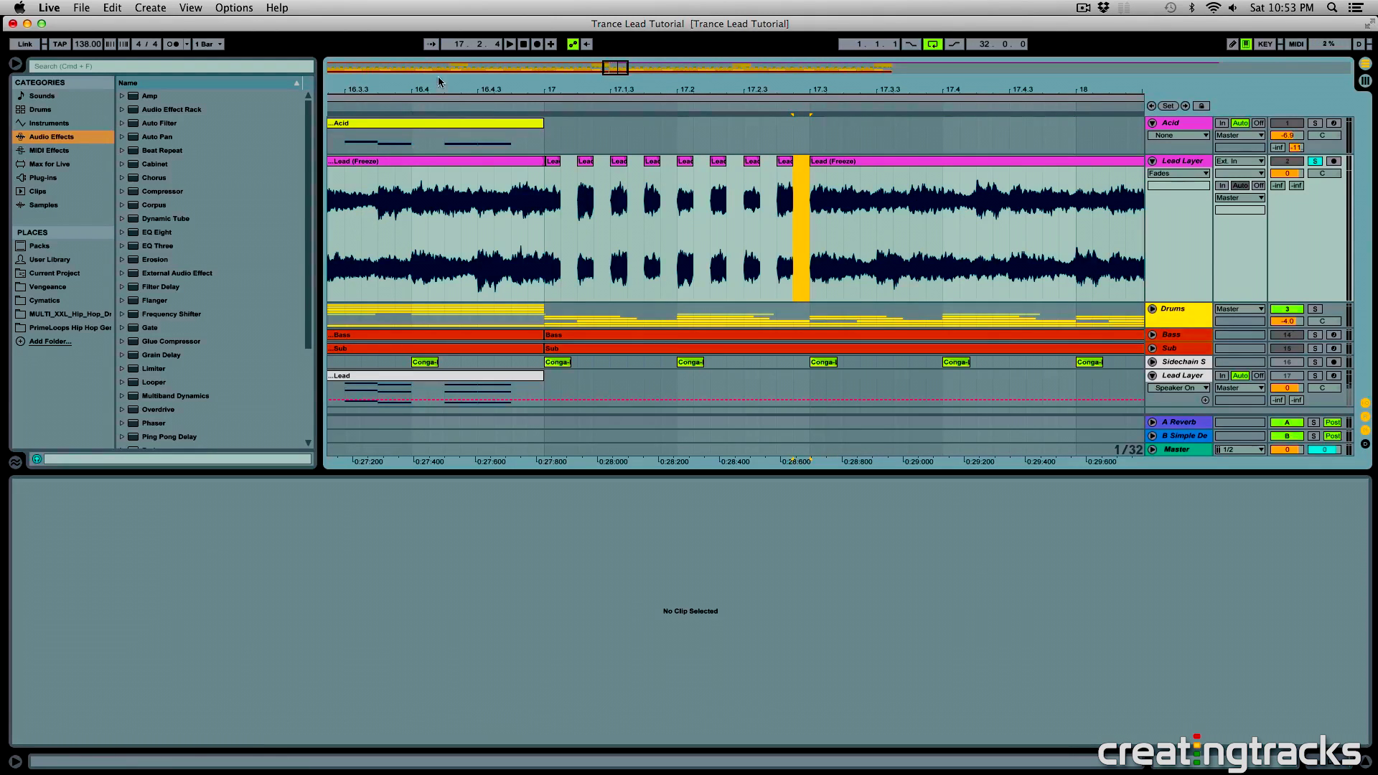
- Play the Lead audio from about bar 16 through the stuttered section at bar 17
{"action": "key", "text": "minus"}
{"action": "key", "text": "minus"}
{"action": "left_click", "coordinate": [357, 213]}
{"action": "key", "text": "space"}
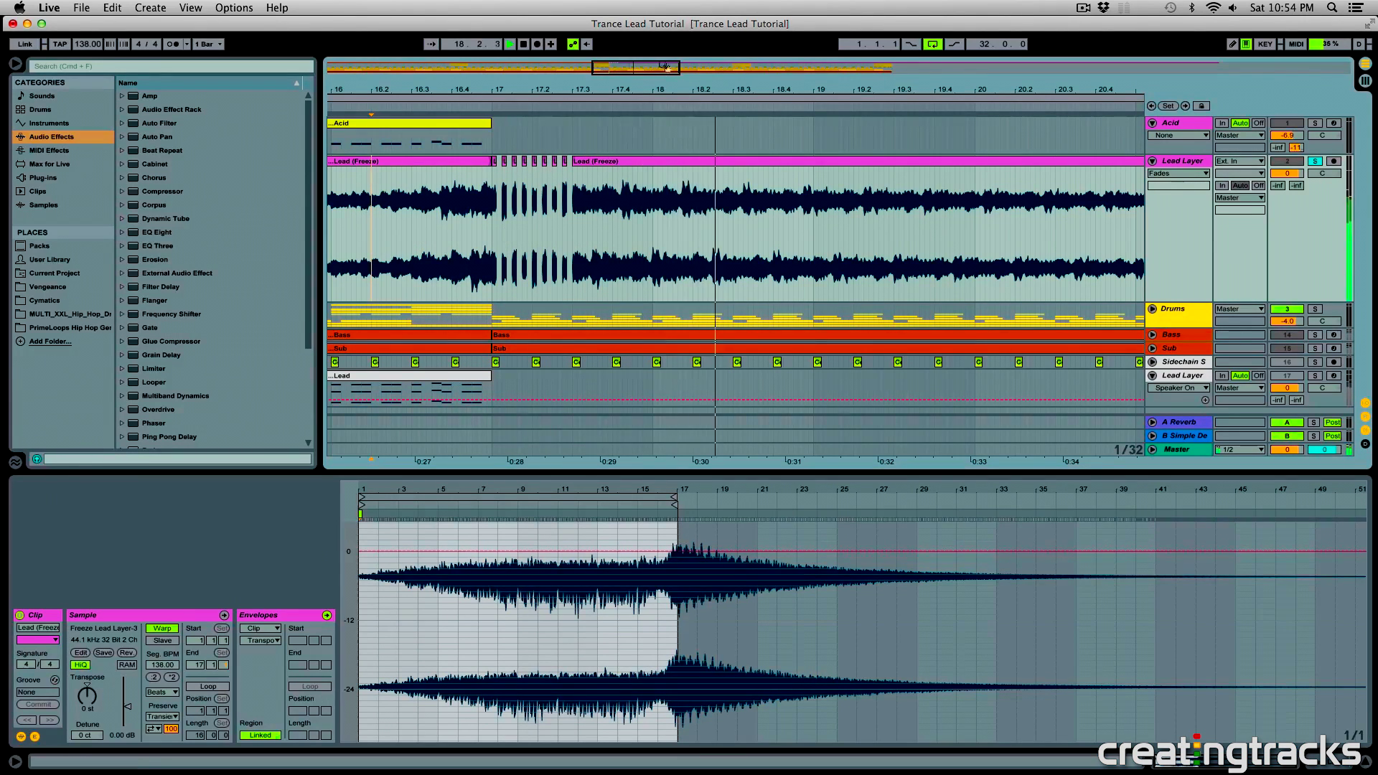
{"action": "left_click_drag", "start_coordinate": [659, 90], "coordinate": [659, 22]}
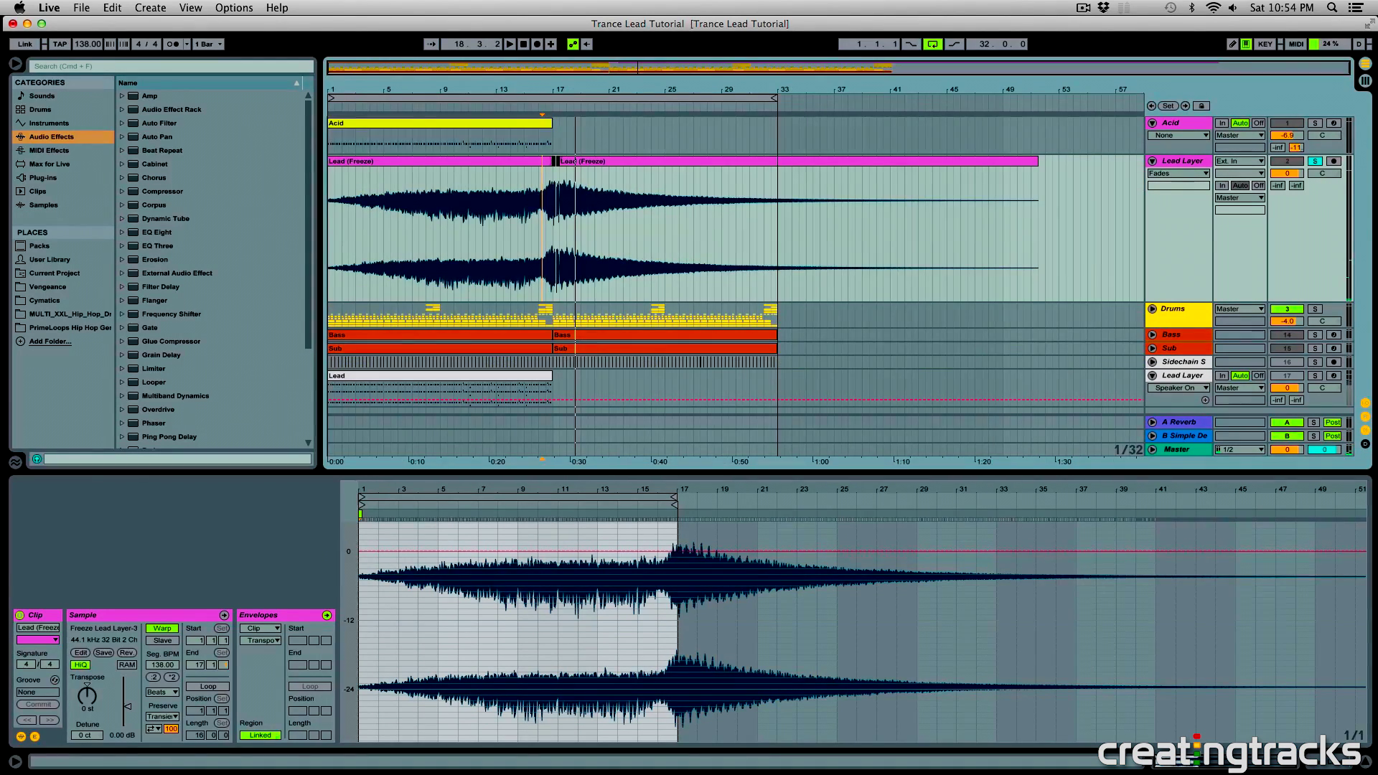
- Delete every second 1/32 slice of the Lead audio from 18.1 to 18.3
{"action": "left_click_drag", "start_coordinate": [555, 86], "coordinate": [540, 161]}
{"action": "left_click_drag", "start_coordinate": [542, 214], "coordinate": [817, 238]}
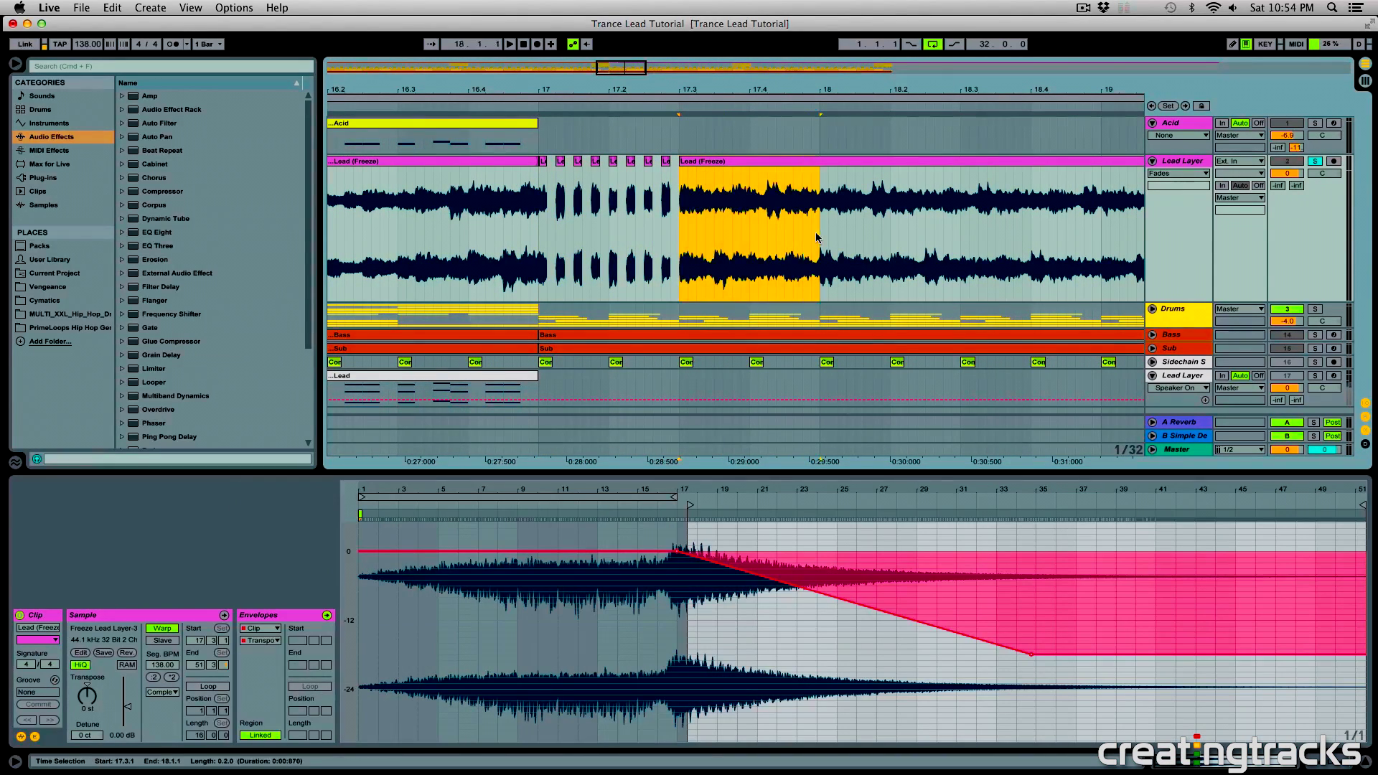
{"action": "left_click_drag", "start_coordinate": [863, 89], "coordinate": [861, 143]}
{"action": "left_click_drag", "start_coordinate": [722, 215], "coordinate": [974, 227]}
{"action": "key", "text": "Delete"}
{"action": "key", "text": "Delete"}
{"action": "key", "text": "Delete"}
{"action": "key", "text": "Delete"}
{"action": "scroll", "coordinate": [983, 227], "scroll_direction": "right", "scroll_amount": 5}
{"action": "key", "text": "Delete"}
{"action": "left_click_drag", "start_coordinate": [692, 224], "coordinate": [850, 228]}
{"action": "key", "text": "Delete"}
{"action": "key", "text": "Delete"}
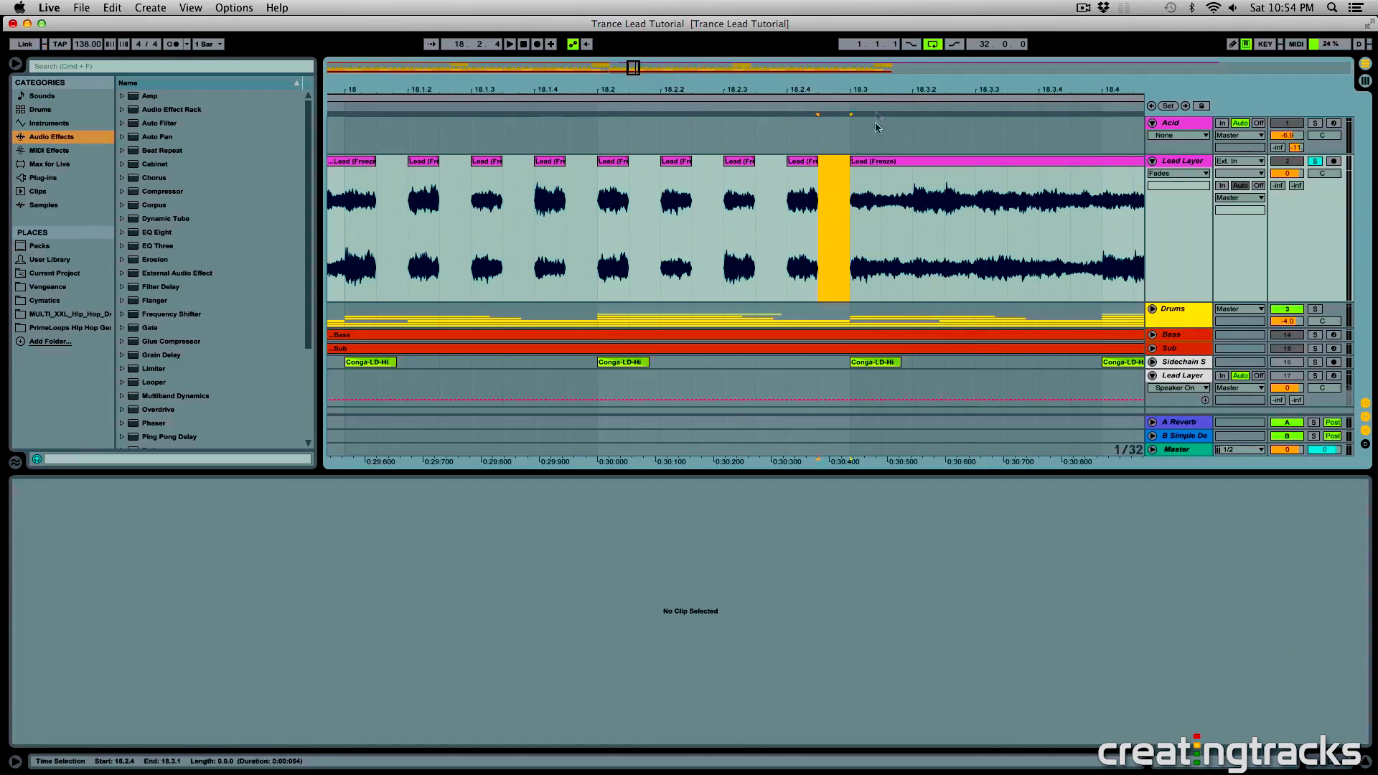
- Delete every second 1/32 slice of the Lead audio from 19.1 to 19.3
{"action": "left_click_drag", "start_coordinate": [894, 89], "coordinate": [623, 97]}
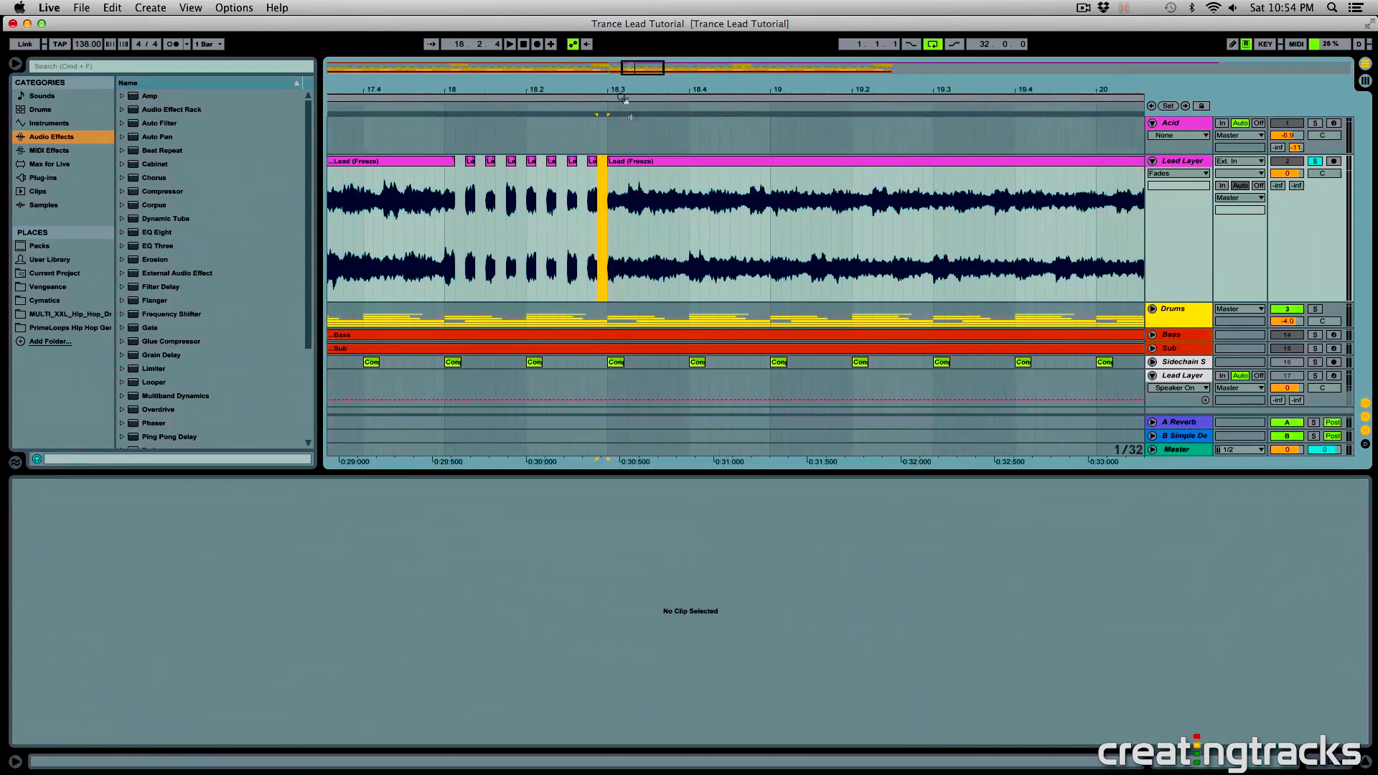
{"action": "left_click", "coordinate": [769, 214]}
{"action": "left_click_drag", "start_coordinate": [812, 89], "coordinate": [812, 97]}
{"action": "left_click_drag", "start_coordinate": [681, 237], "coordinate": [944, 227]}
{"action": "key", "text": "Delete"}
{"action": "key", "text": "Delete"}
{"action": "left_click", "coordinate": [836, 228]}
{"action": "key", "text": "Delete"}
{"action": "key", "text": "Delete"}
{"action": "scroll", "coordinate": [903, 233], "scroll_direction": "right", "scroll_amount": 7}
{"action": "left_click_drag", "start_coordinate": [473, 239], "coordinate": [659, 246]}
{"action": "key", "text": "Delete"}
{"action": "key", "text": "Delete"}
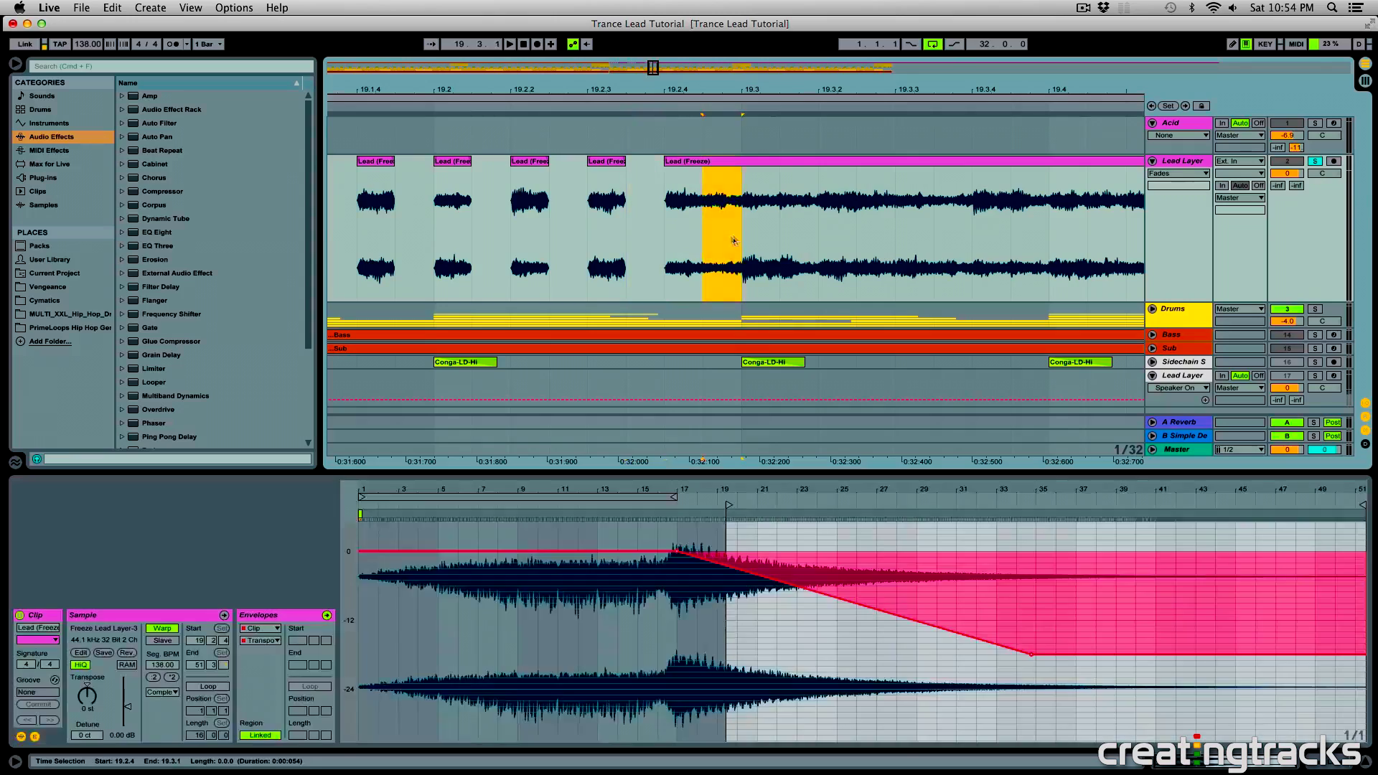
{"action": "key", "text": "Delete"}
- Play the stuttered Lead audio from 13.3, turn off its solo and replay it with the full mix
{"action": "key", "text": "minus"}
{"action": "key", "text": "minus"}
{"action": "key", "text": "minus"}
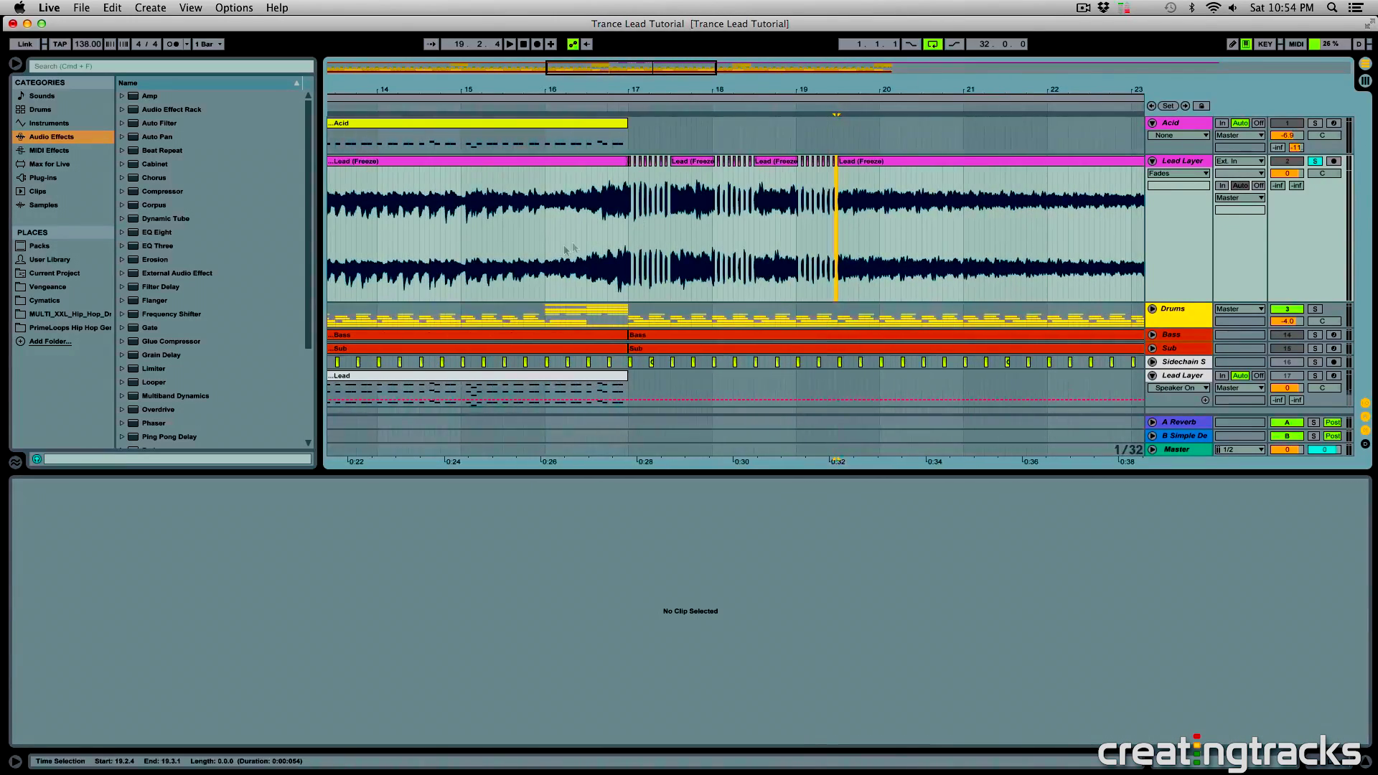
{"action": "left_click", "coordinate": [494, 258]}
{"action": "key", "text": "space"}
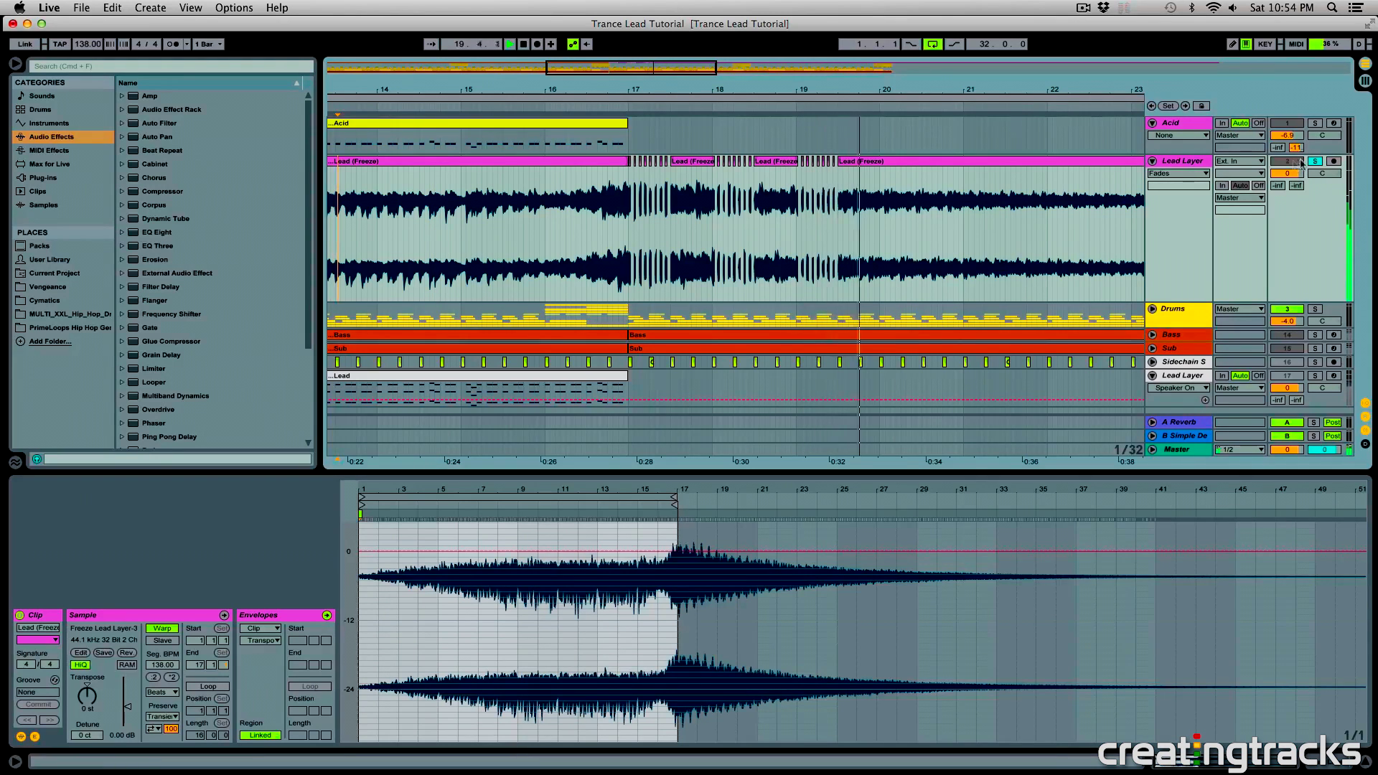
{"action": "key", "text": "space"}
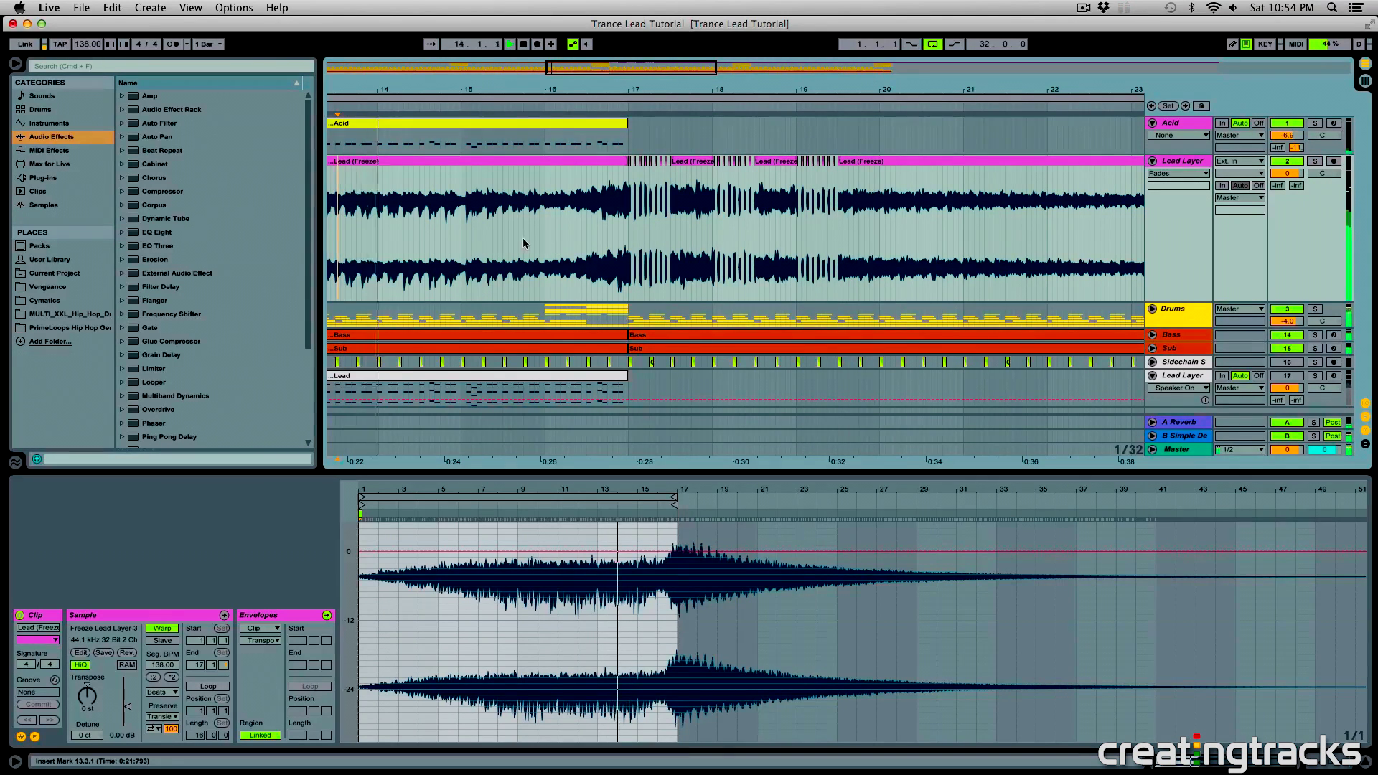
- Show the device chain instead of the clip and raise the Lead Layer audio track's volume to 2.2 dB during playback
{"action": "left_click_drag", "start_coordinate": [1288, 174], "coordinate": [1287, 176]}
{"action": "left_click", "coordinate": [1340, 770]}
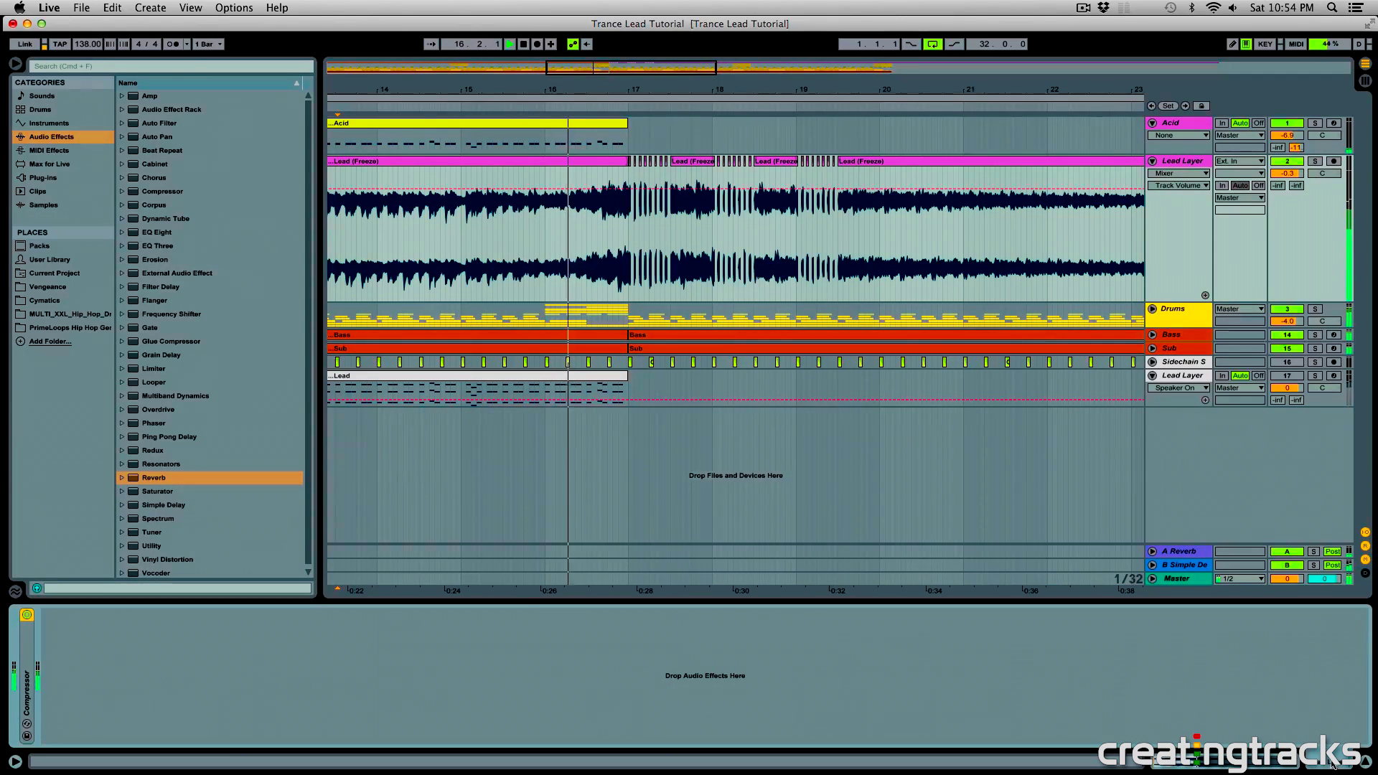
{"action": "left_click_drag", "start_coordinate": [1287, 173], "coordinate": [1287, 160]}
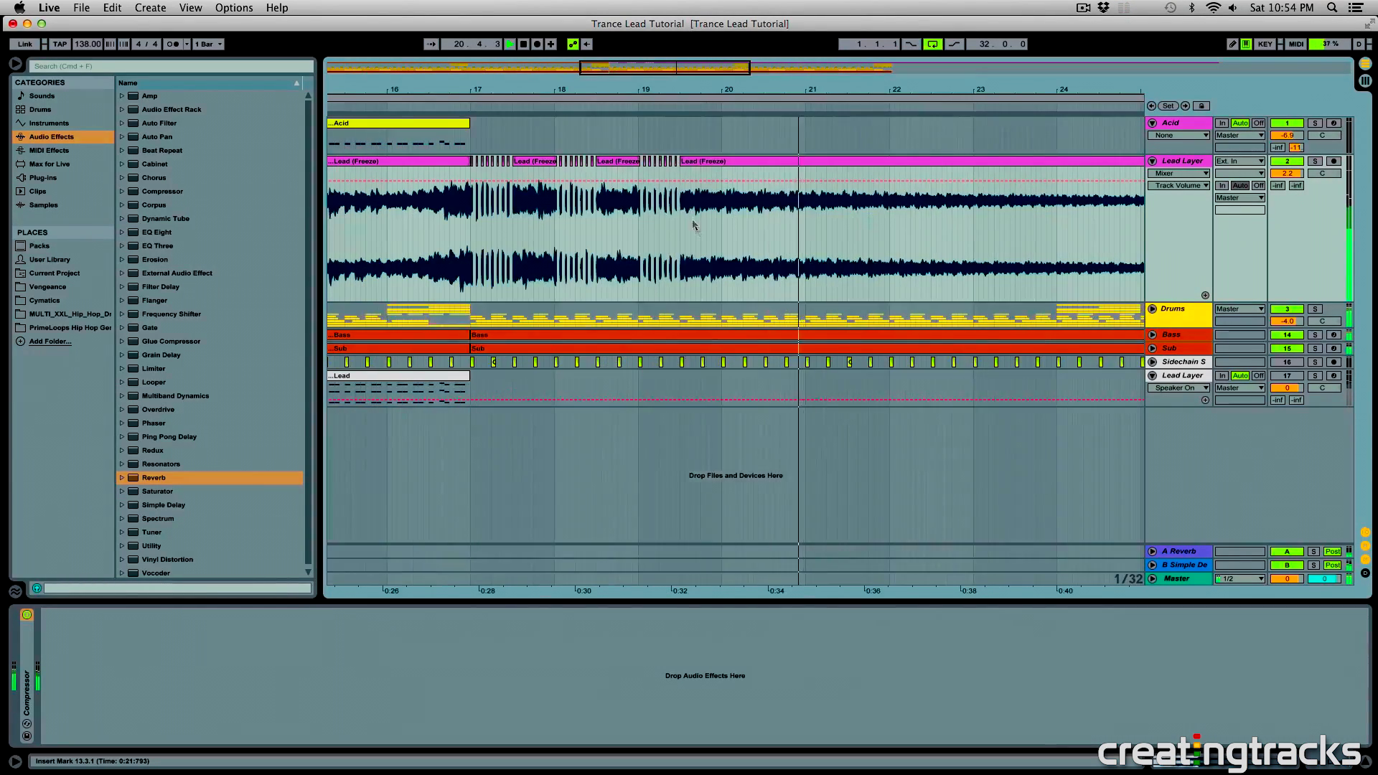
- Stop playback and extend the uncut Lead clip's start back to 17.1.1 over the stuttered slices
{"action": "key", "text": "space"}
{"action": "left_click_drag", "start_coordinate": [724, 255], "coordinate": [1085, 262]}
{"action": "left_click", "coordinate": [1085, 262]}
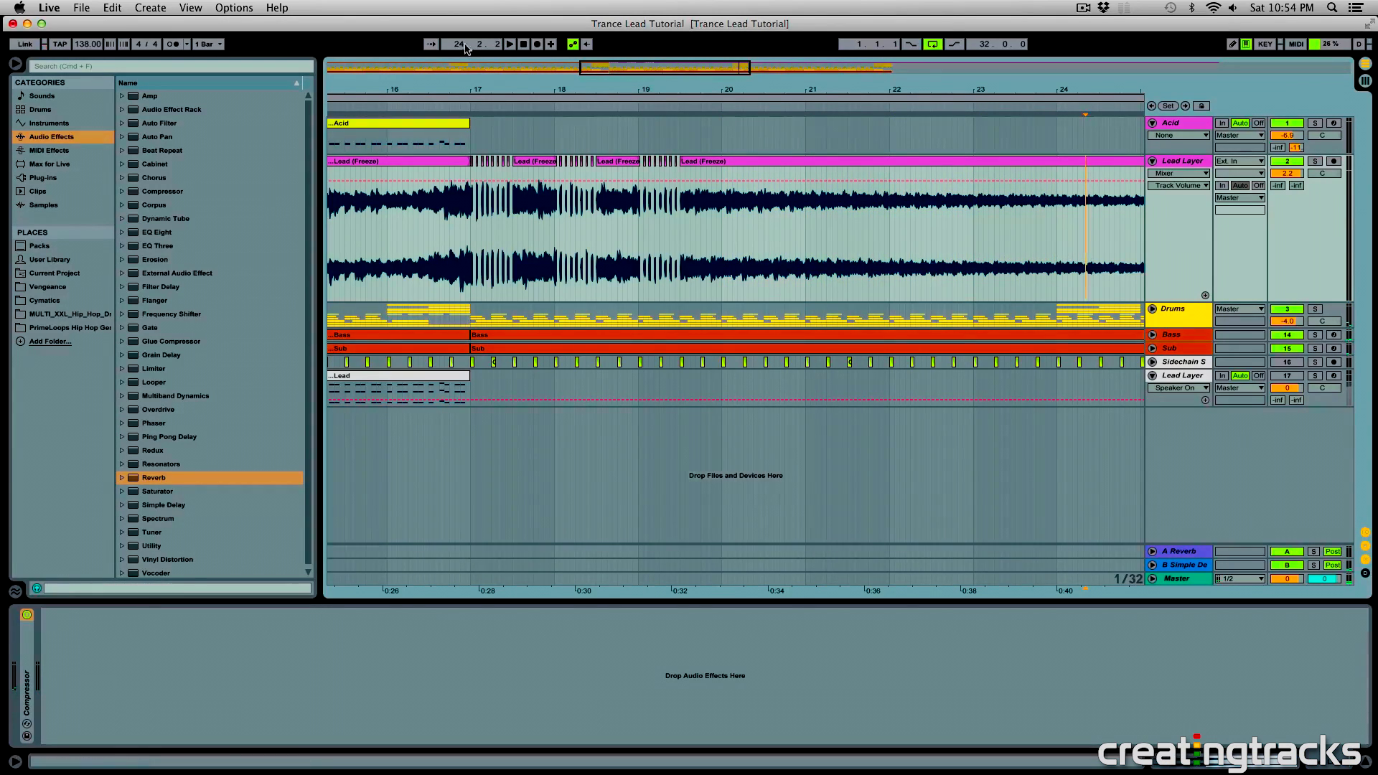
{"action": "left_click_drag", "start_coordinate": [681, 161], "coordinate": [474, 171]}
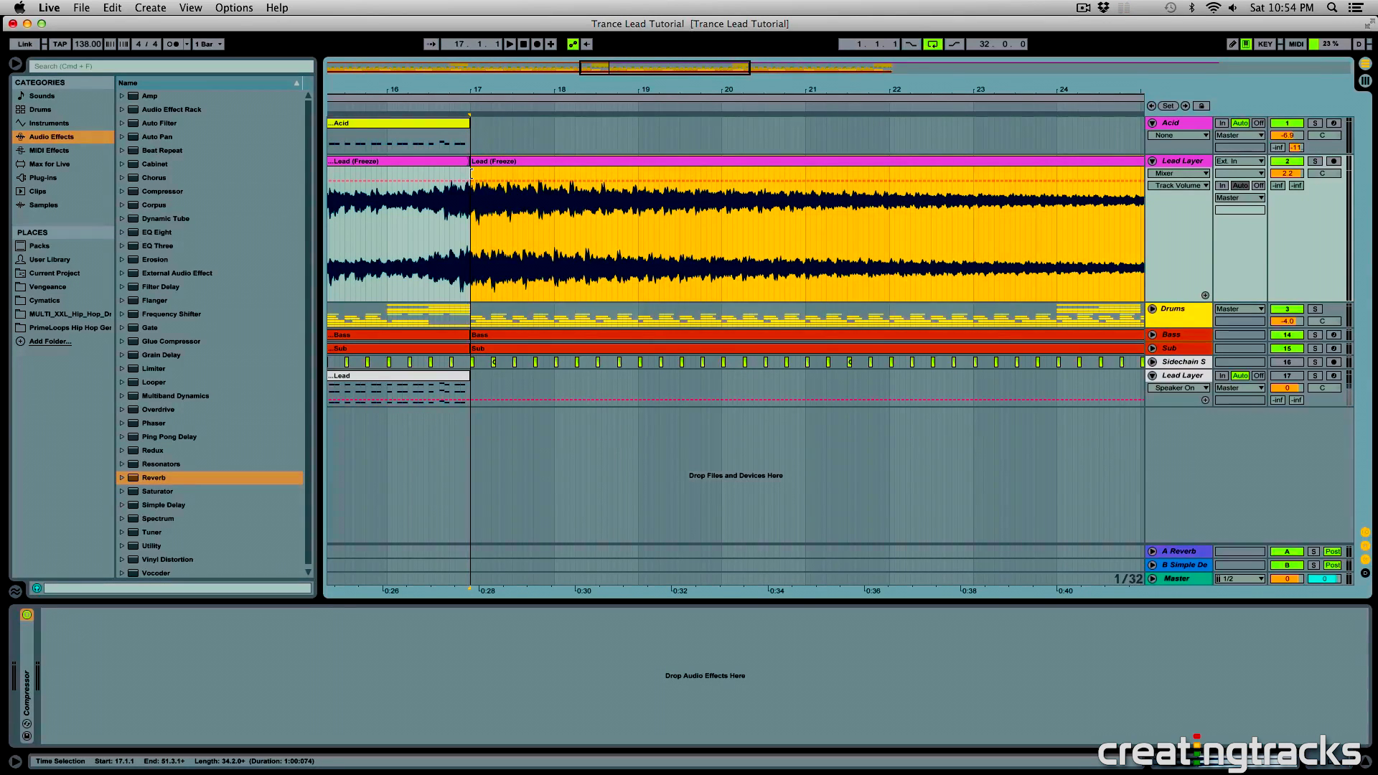
- Move the Bass track directly below the Lead Layer audio track and unfold it to show its notes around bar 17
{"action": "left_click", "coordinate": [476, 229]}
{"action": "left_click_drag", "start_coordinate": [463, 84], "coordinate": [462, 103]}
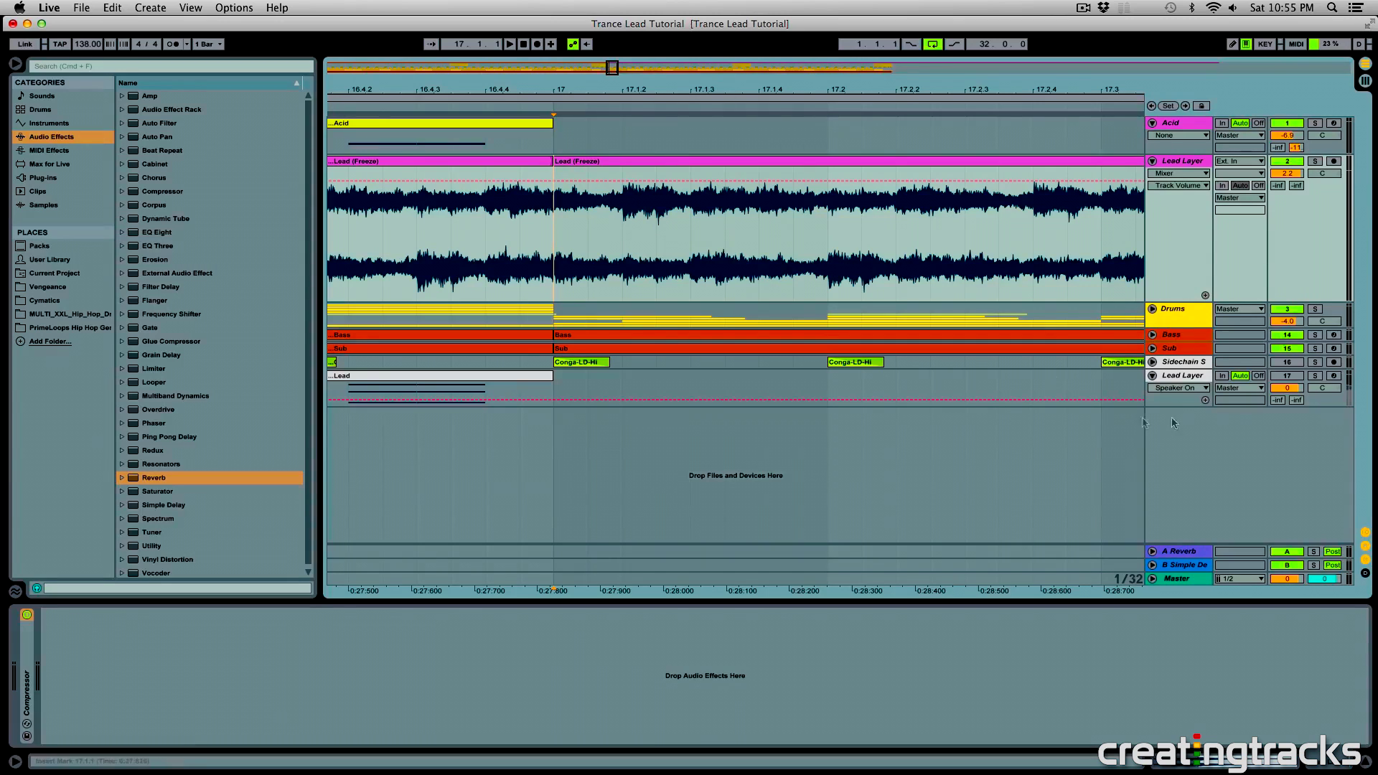
{"action": "left_click", "coordinate": [1188, 296]}
{"action": "left_click_drag", "start_coordinate": [1177, 334], "coordinate": [1178, 426]}
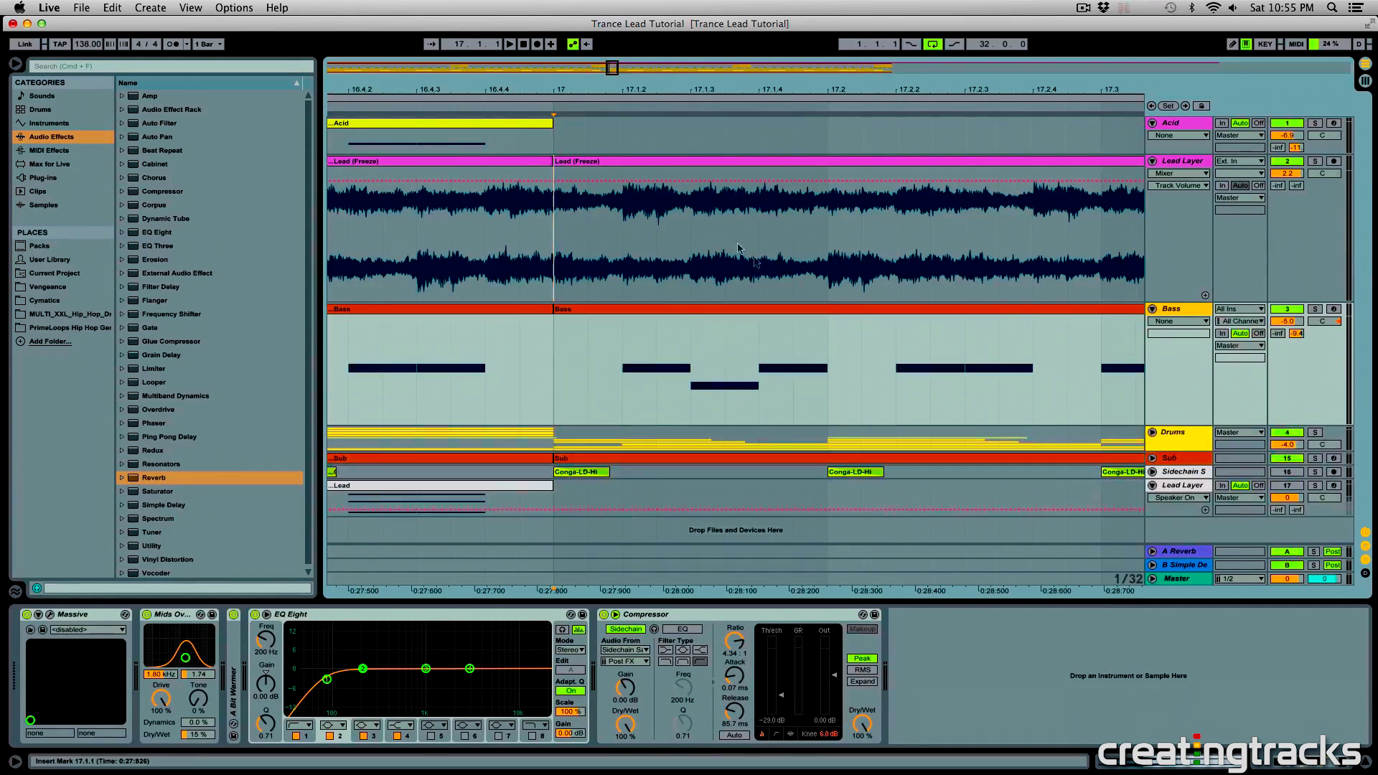
- Delete the Lead audio in the Bass rests at 17.1.1–17.1.2, 17.2.1–17.2.2 and 17.2.4–17.3.1
{"action": "left_click_drag", "start_coordinate": [623, 357], "coordinate": [831, 363]}
{"action": "left_click_drag", "start_coordinate": [829, 265], "coordinate": [616, 385]}
{"action": "left_click_drag", "start_coordinate": [627, 236], "coordinate": [817, 389]}
{"action": "left_click_drag", "start_coordinate": [622, 342], "coordinate": [555, 343]}
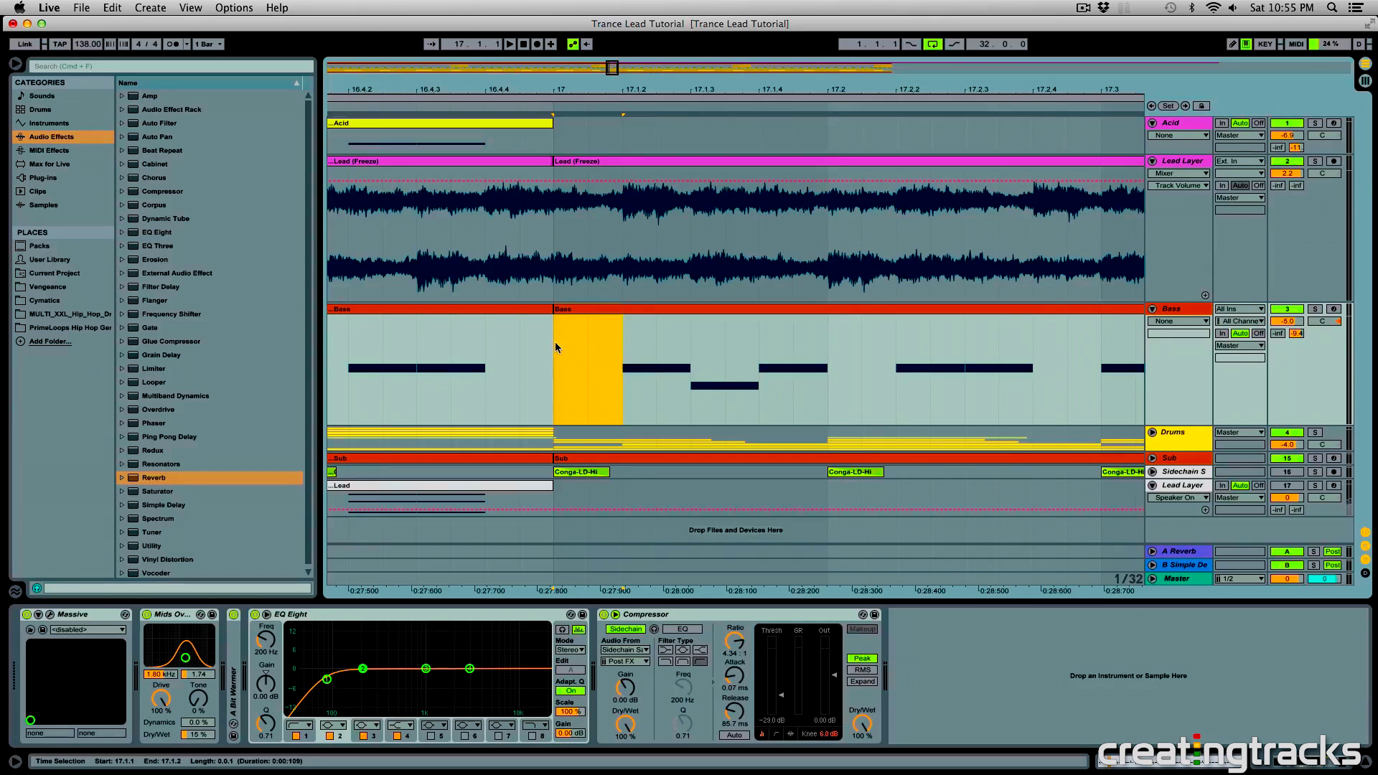
{"action": "left_click_drag", "start_coordinate": [554, 276], "coordinate": [623, 278]}
{"action": "key", "text": "Delete"}
{"action": "left_click", "coordinate": [833, 291]}
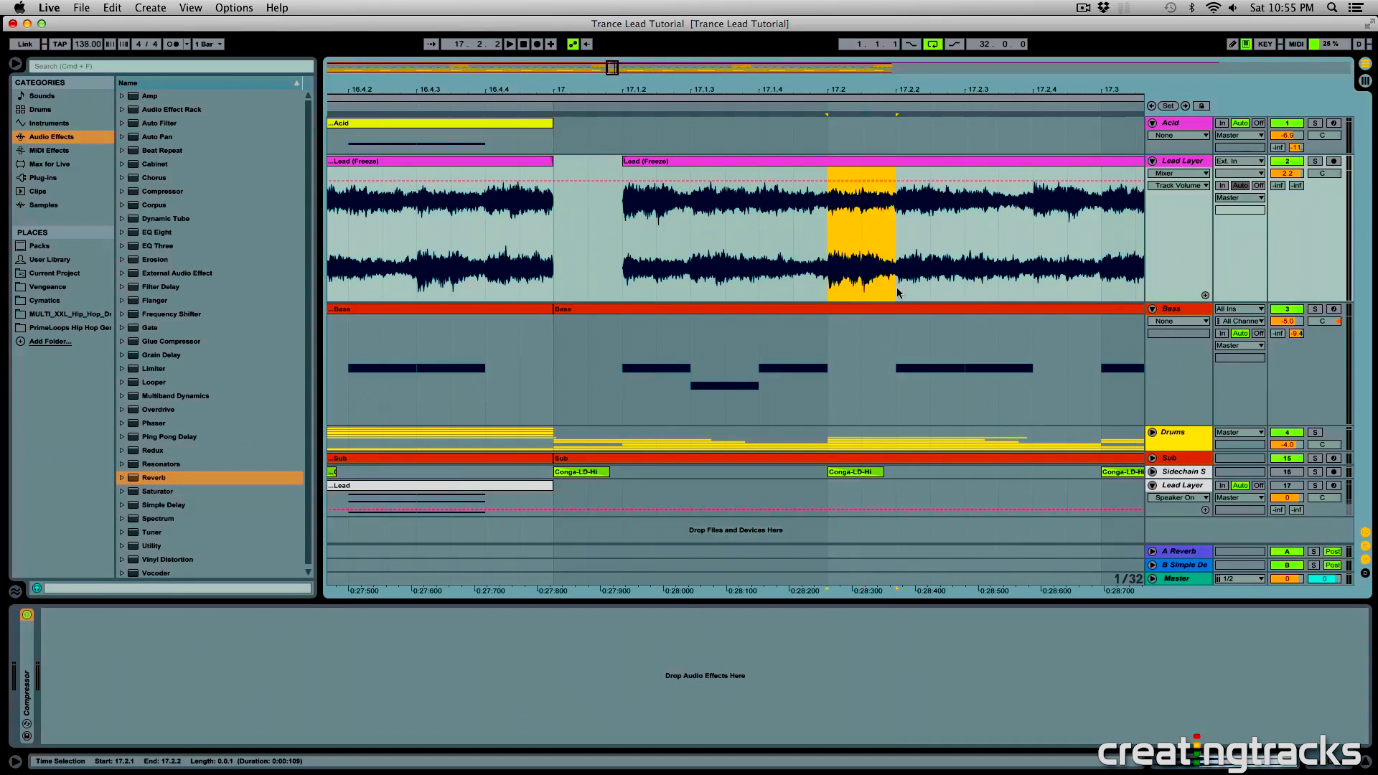
{"action": "scroll", "coordinate": [887, 286], "scroll_direction": "right", "scroll_amount": 5}
{"action": "left_click_drag", "start_coordinate": [847, 287], "coordinate": [911, 287]}
{"action": "key", "text": "Delete"}
- Delete the Lead audio in the Bass rests at 17.3.2–17.3.3, 17.4.1–17.4.2 and 17.4.4–18.1.1
{"action": "scroll", "coordinate": [910, 284], "scroll_direction": "right", "scroll_amount": 10}
{"action": "scroll", "coordinate": [911, 288], "scroll_direction": "right", "scroll_amount": 2}
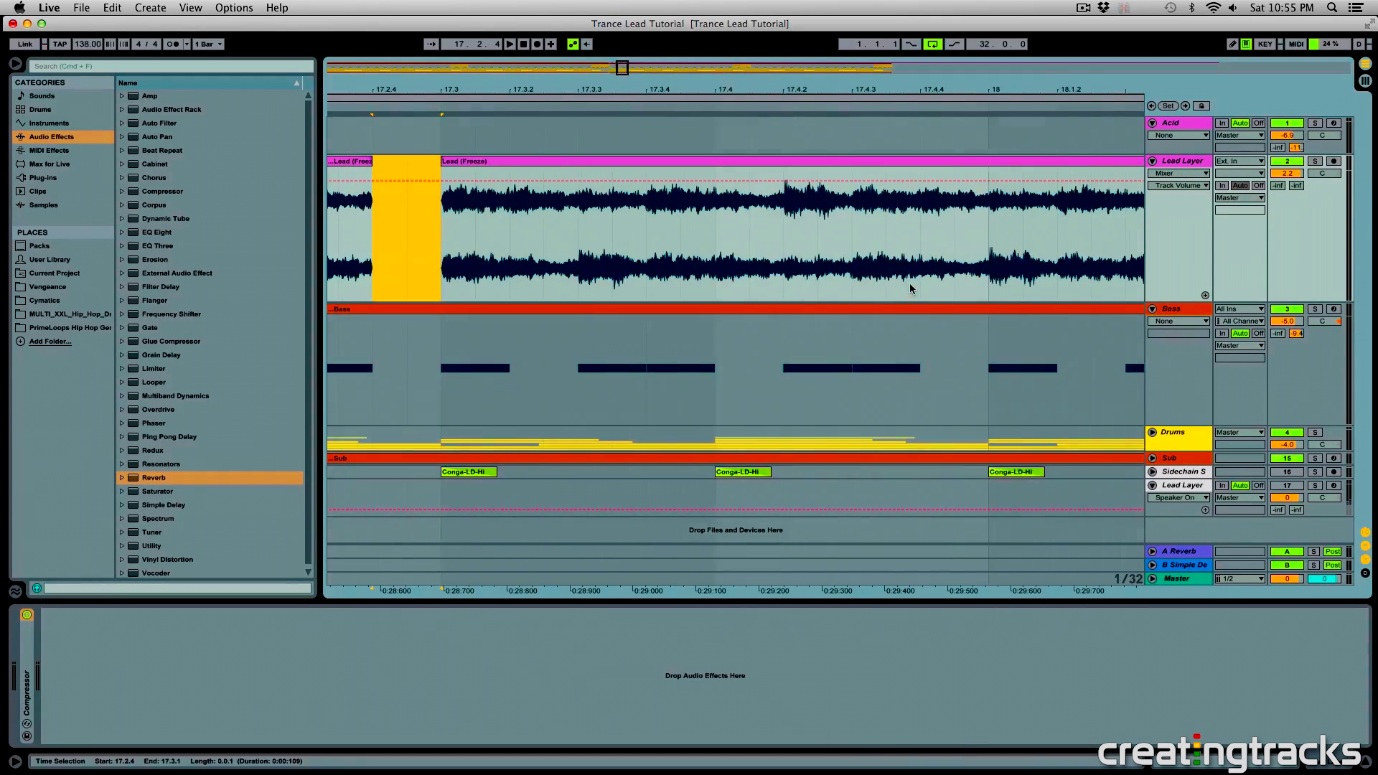
{"action": "left_click_drag", "start_coordinate": [511, 287], "coordinate": [579, 287]}
{"action": "key", "text": "Delete"}
{"action": "left_click", "coordinate": [725, 287]}
{"action": "left_click_drag", "start_coordinate": [760, 287], "coordinate": [783, 286]}
{"action": "key", "text": "Delete"}
{"action": "scroll", "coordinate": [746, 301], "scroll_direction": "right", "scroll_amount": 6}
{"action": "left_click_drag", "start_coordinate": [719, 323], "coordinate": [720, 276]}
{"action": "key", "text": "Delete"}
- Delete the Lead audio in the Bass rests at 18.1.2–18.1.3, 18.2.1–18.2.2 and 18.2.4–18.3.1
{"action": "scroll", "coordinate": [719, 276], "scroll_direction": "right", "scroll_amount": 10}
{"action": "left_click_drag", "start_coordinate": [496, 279], "coordinate": [559, 280]}
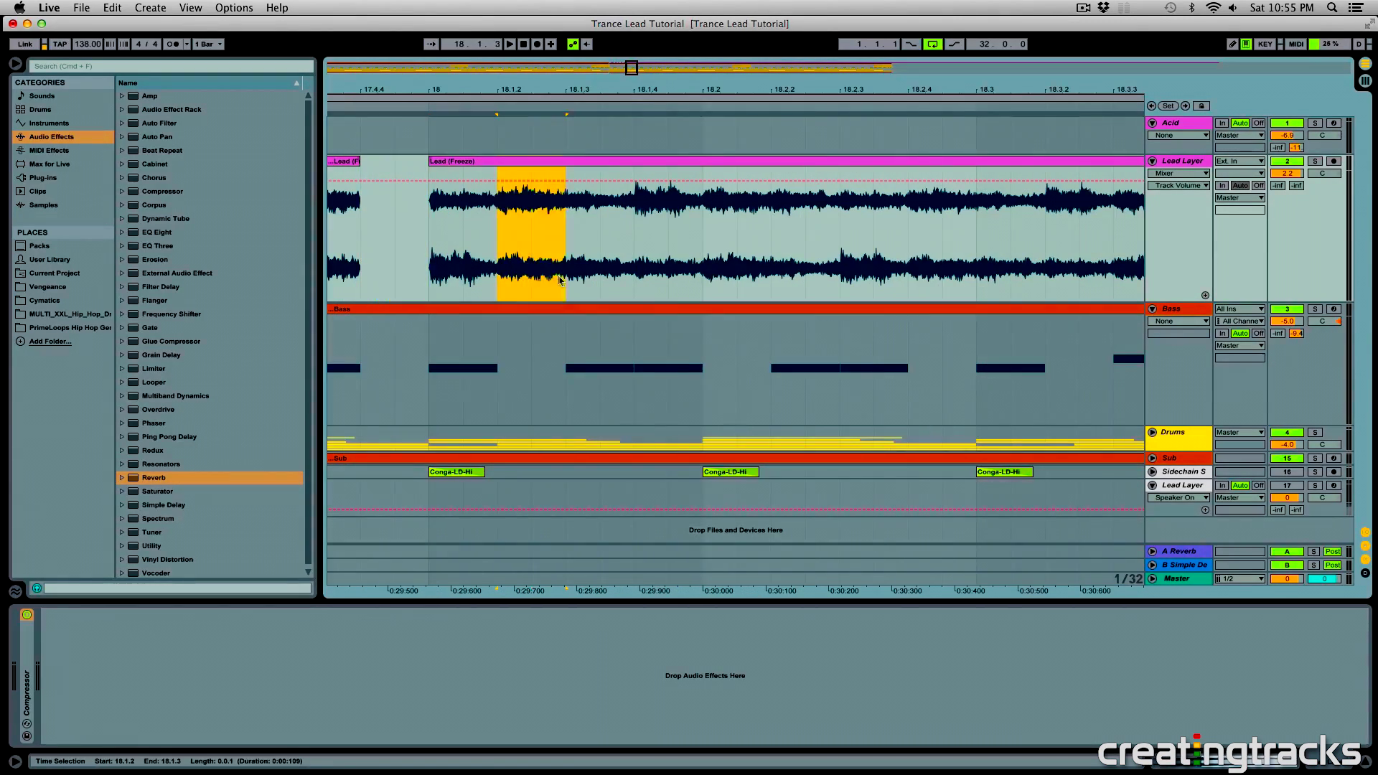
{"action": "key", "text": "Delete"}
{"action": "left_click_drag", "start_coordinate": [704, 280], "coordinate": [771, 282]}
{"action": "key", "text": "Delete"}
{"action": "left_click", "coordinate": [918, 288]}
{"action": "left_click_drag", "start_coordinate": [921, 289], "coordinate": [967, 286]}
{"action": "key", "text": "Delete"}
- Delete the Lead audio in the Bass rests at 18.3.2–18.3.3, 18.4.1–18.4.2 and 18.4.4–19.1.2
{"action": "scroll", "coordinate": [967, 286], "scroll_direction": "right", "scroll_amount": 9}
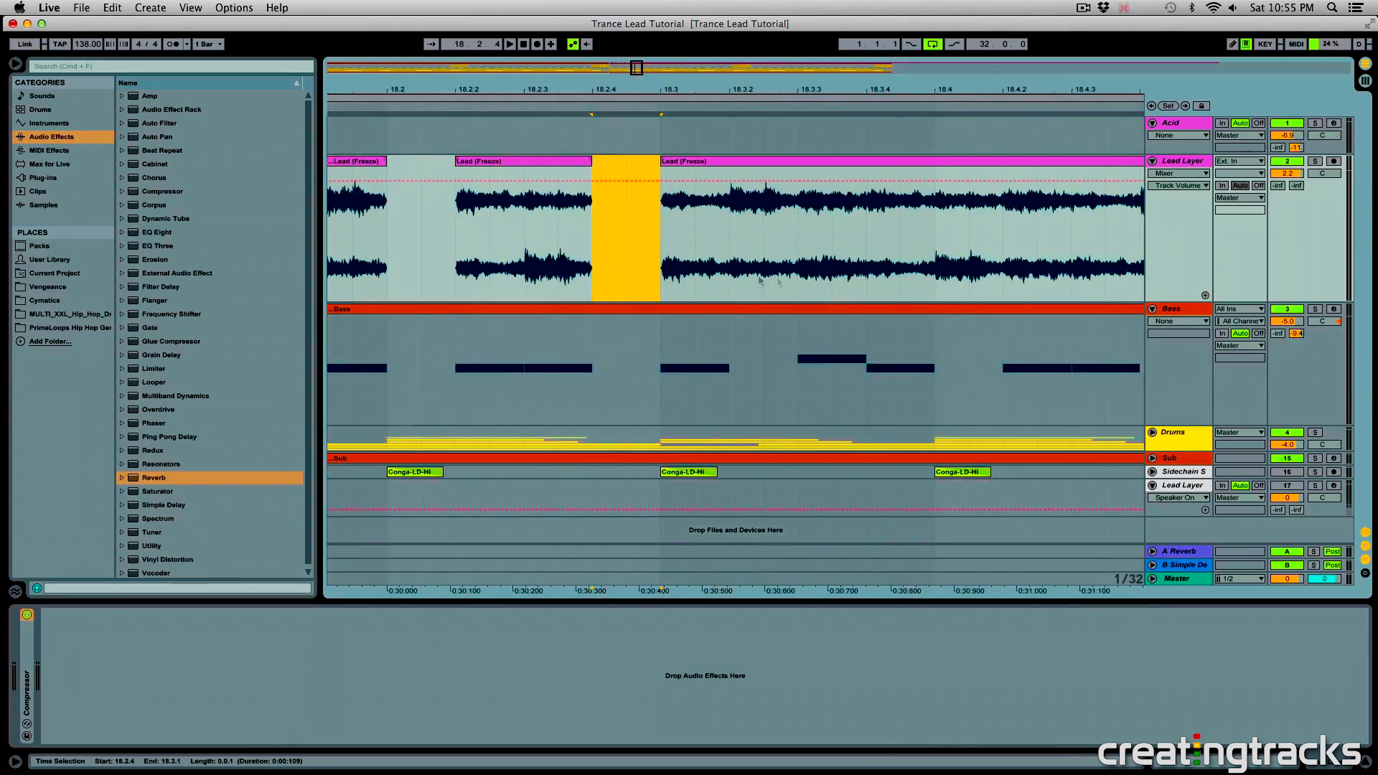
{"action": "left_click_drag", "start_coordinate": [733, 281], "coordinate": [796, 281]}
{"action": "key", "text": "Delete"}
{"action": "left_click_drag", "start_coordinate": [937, 284], "coordinate": [993, 285]}
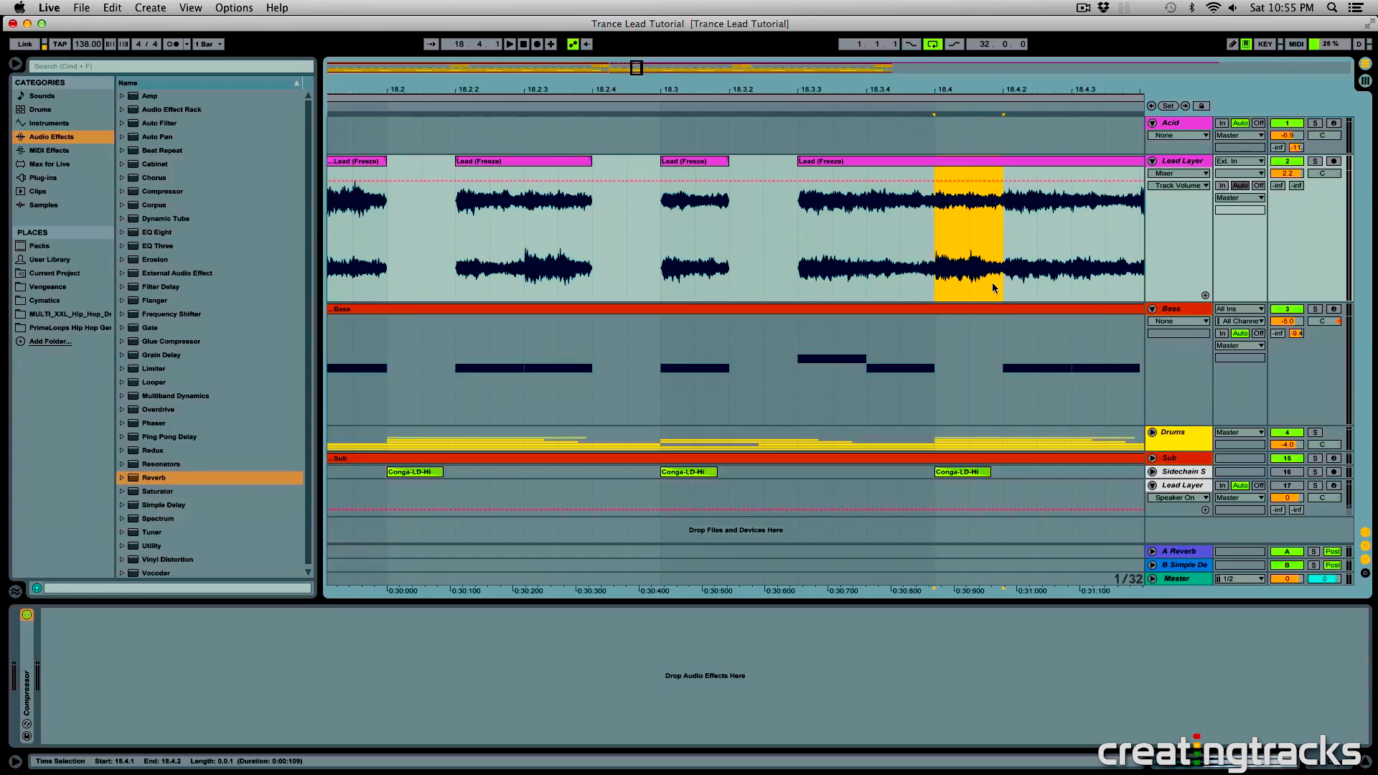
{"action": "key", "text": "Delete"}
{"action": "scroll", "coordinate": [991, 280], "scroll_direction": "right", "scroll_amount": 10}
{"action": "left_click_drag", "start_coordinate": [799, 277], "coordinate": [992, 281]}
{"action": "scroll", "coordinate": [883, 276], "scroll_direction": "right", "scroll_amount": 5}
{"action": "key", "text": "Delete"}
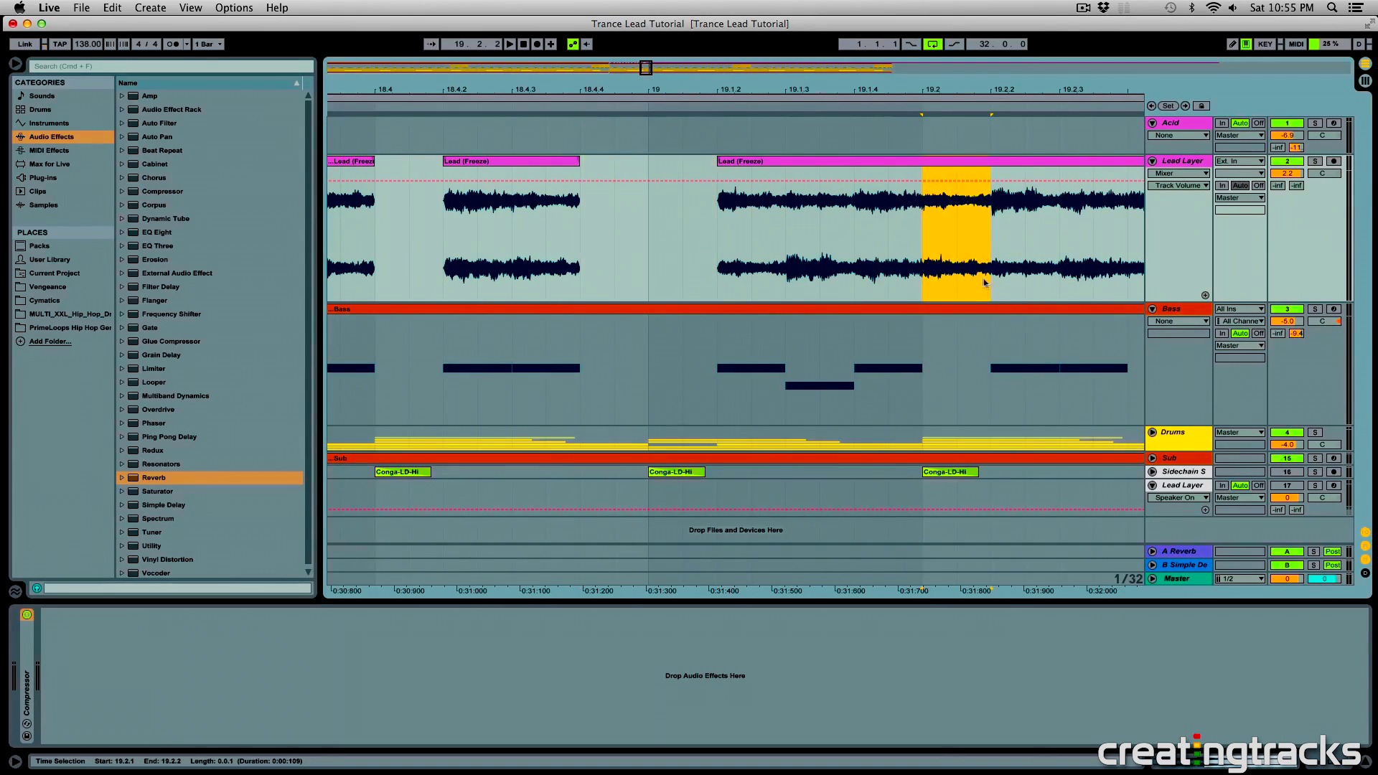
- Delete the Lead audio in the Bass rests at 19.2.1–19.2.2, 19.2.4–19.3.1 and 19.3.2–19.3.3
{"action": "scroll", "coordinate": [988, 281], "scroll_direction": "right", "scroll_amount": 8}
{"action": "key", "text": "Delete"}
{"action": "left_click_drag", "start_coordinate": [883, 289], "coordinate": [1031, 280]}
{"action": "key", "text": "Delete"}
- Play the full mix from 12.4.4 through the Lead cuts that follow the Bass rhythm, and stop after bar 19
{"action": "key", "text": "minus"}
{"action": "key", "text": "minus"}
{"action": "key", "text": "minus"}
{"action": "key", "text": "minus"}
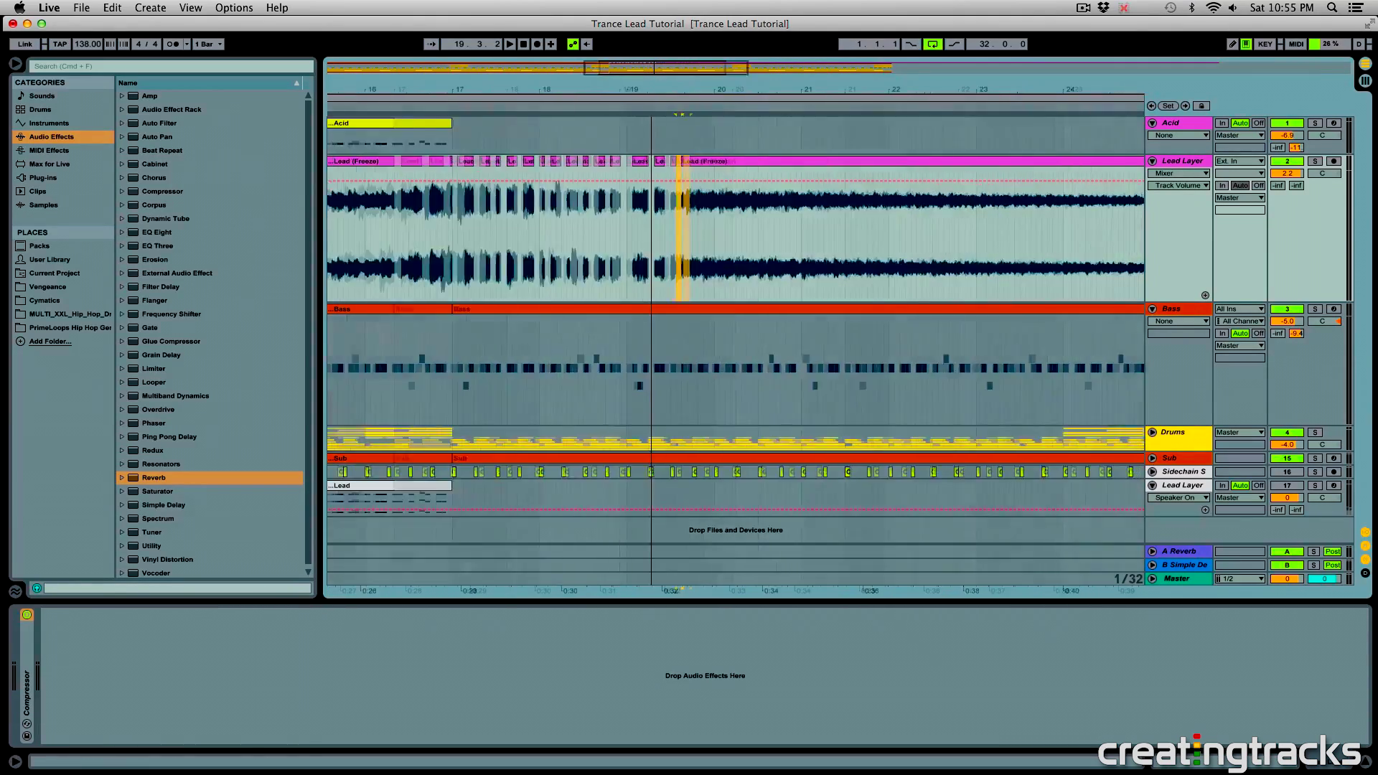
{"action": "left_click", "coordinate": [485, 249]}
{"action": "key", "text": "space"}
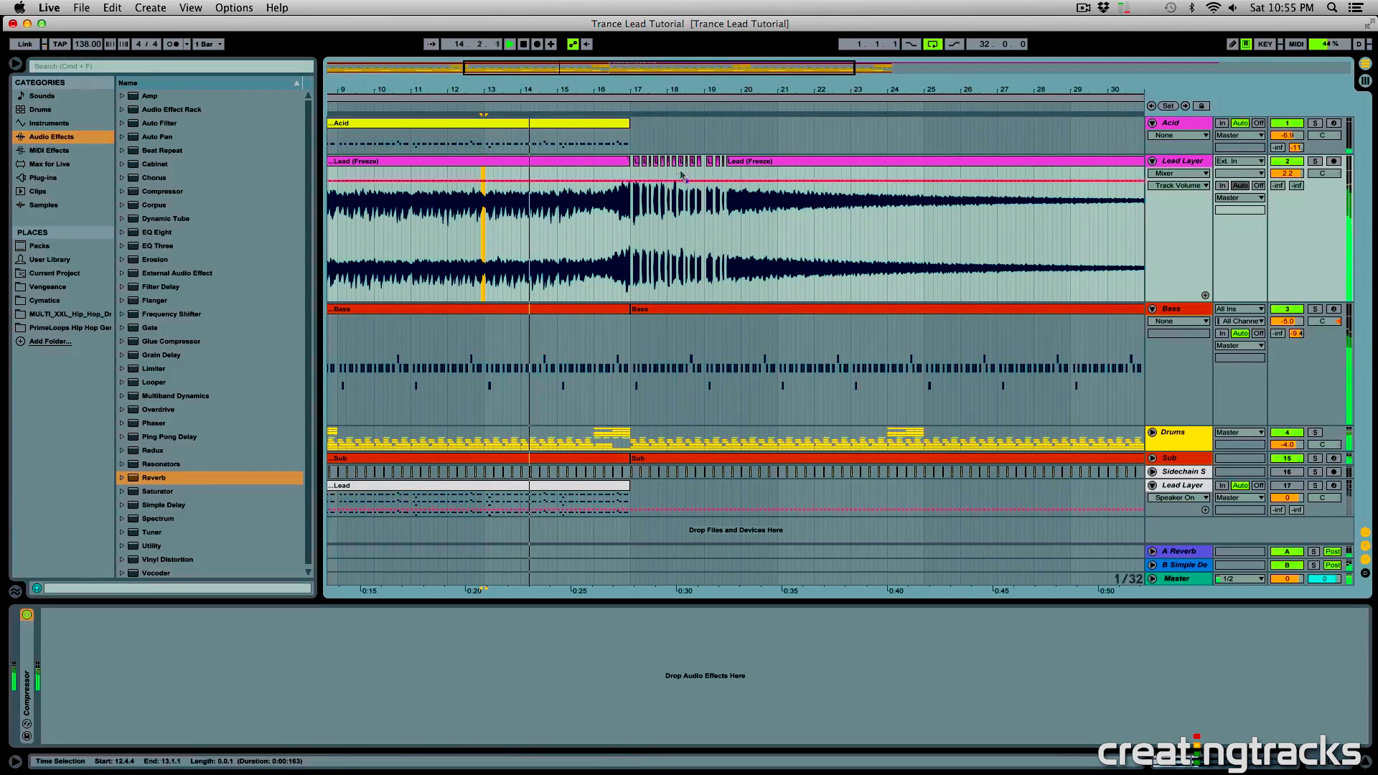
{"action": "key", "text": "plus"}
{"action": "key", "text": "plus"}
{"action": "key", "text": "minus"}
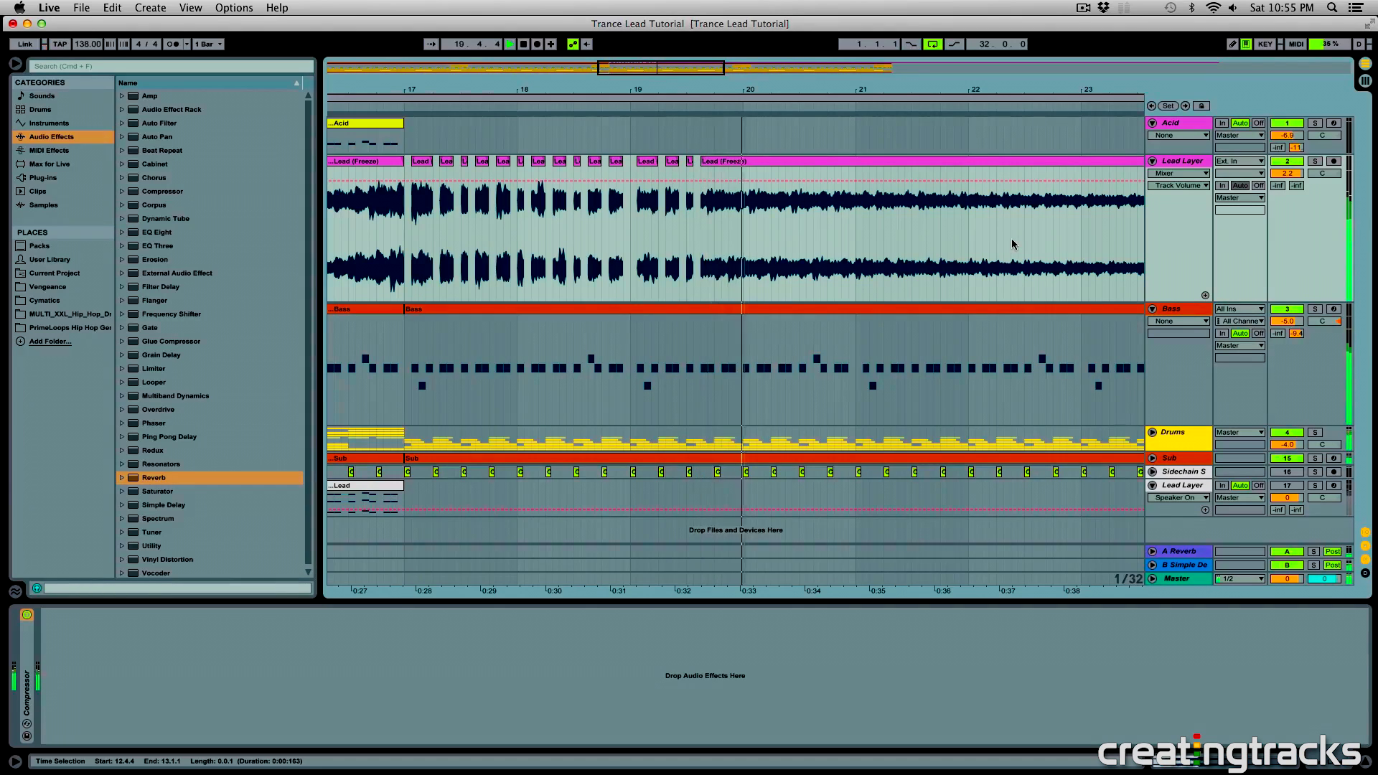
{"action": "left_click", "coordinate": [373, 240]}
{"action": "key", "text": "space"}
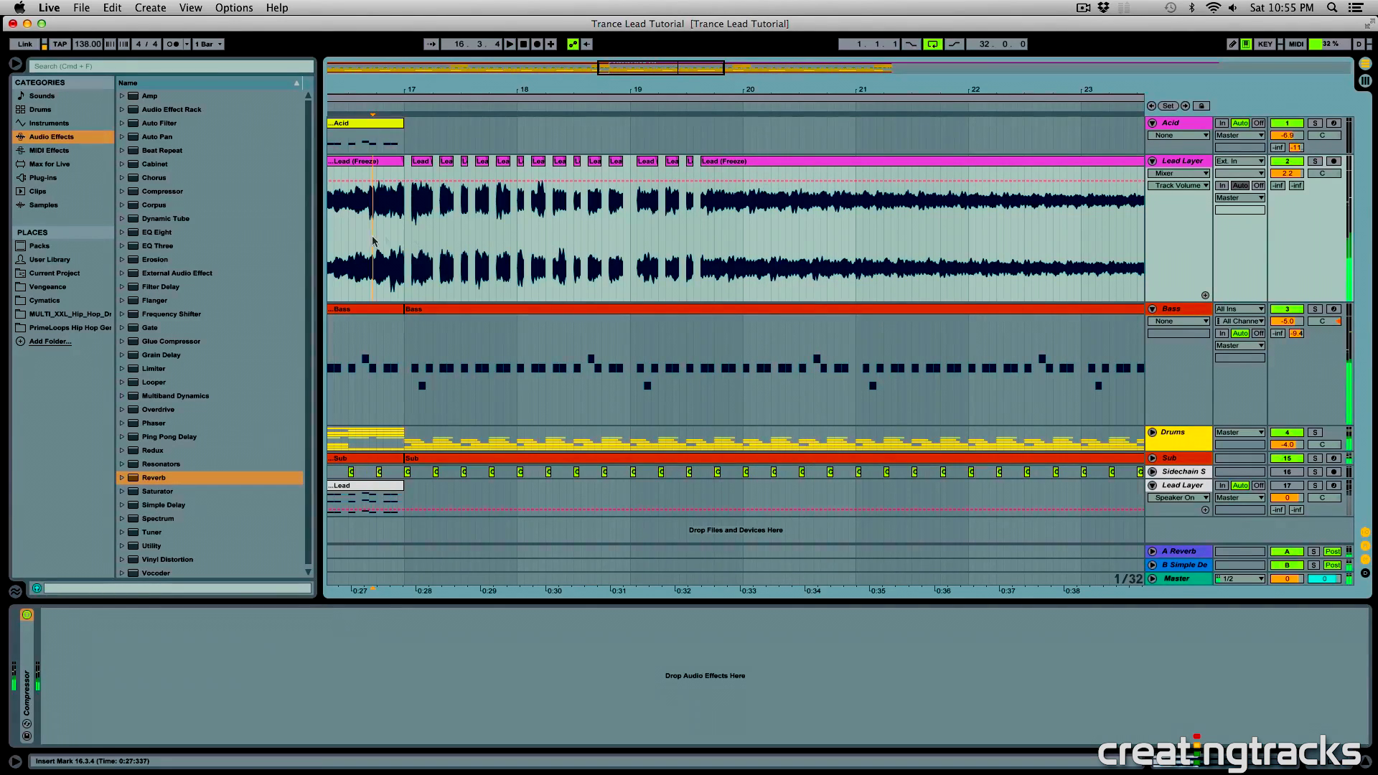
- Compare the Lead audio cuts with the Bass notes between bars 17 and 20
{"action": "left_click_drag", "start_coordinate": [363, 235], "coordinate": [496, 236]}
{"action": "left_click_drag", "start_coordinate": [408, 334], "coordinate": [679, 280]}
{"action": "left_click", "coordinate": [704, 265]}
{"action": "left_click_drag", "start_coordinate": [415, 210], "coordinate": [735, 339]}
{"action": "key", "text": "minus"}
{"action": "left_click_drag", "start_coordinate": [517, 90], "coordinate": [518, 75]}
{"action": "left_click_drag", "start_coordinate": [472, 221], "coordinate": [748, 228]}
{"action": "left_click", "coordinate": [681, 222]}
- Delete irregularly spaced short slices of the Lead audio from 19.3.3 to 20.2, on the 1/32 grid
{"action": "left_click_drag", "start_coordinate": [607, 101], "coordinate": [586, 134]}
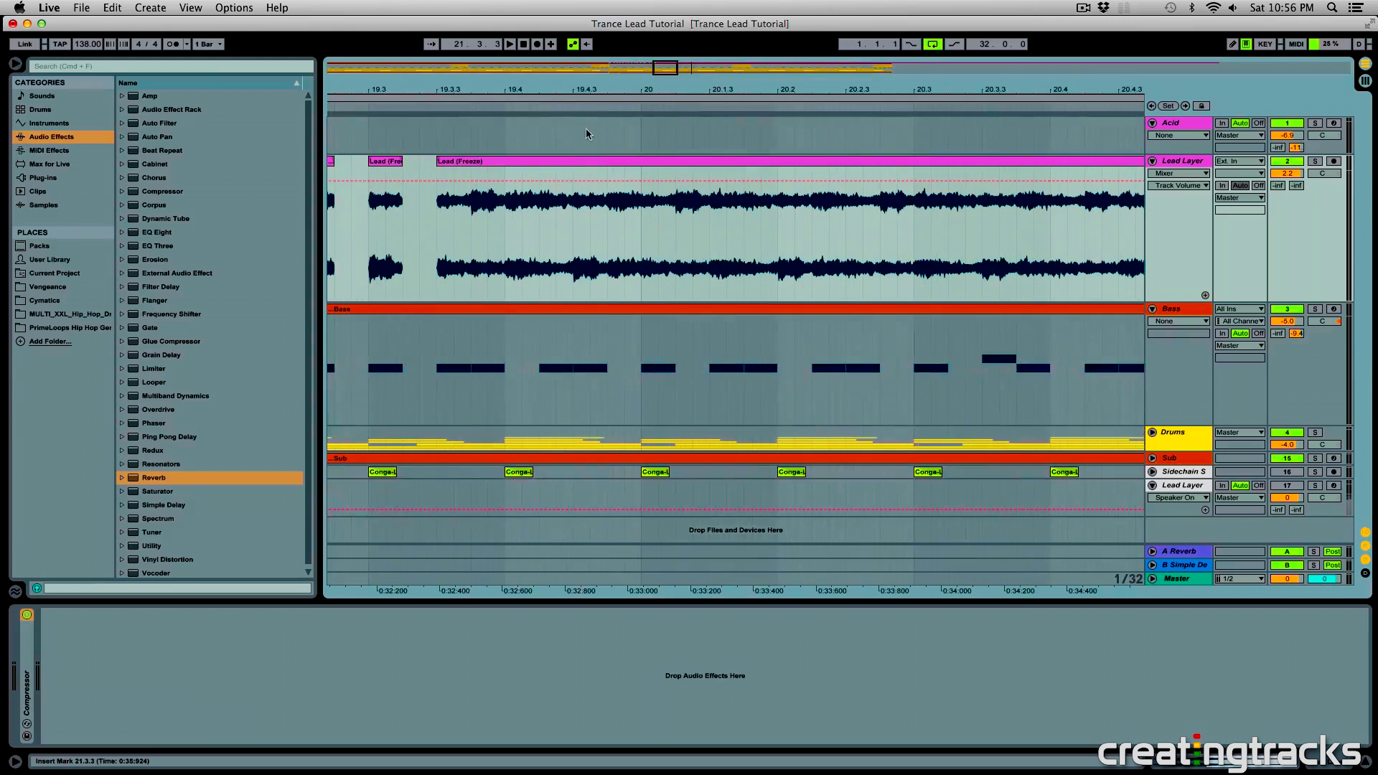
{"action": "left_click_drag", "start_coordinate": [468, 248], "coordinate": [727, 255]}
{"action": "key", "text": "Delete"}
{"action": "key", "text": "Delete"}
{"action": "key", "text": "Delete"}
{"action": "key", "text": "Delete"}
{"action": "key", "text": "Delete"}
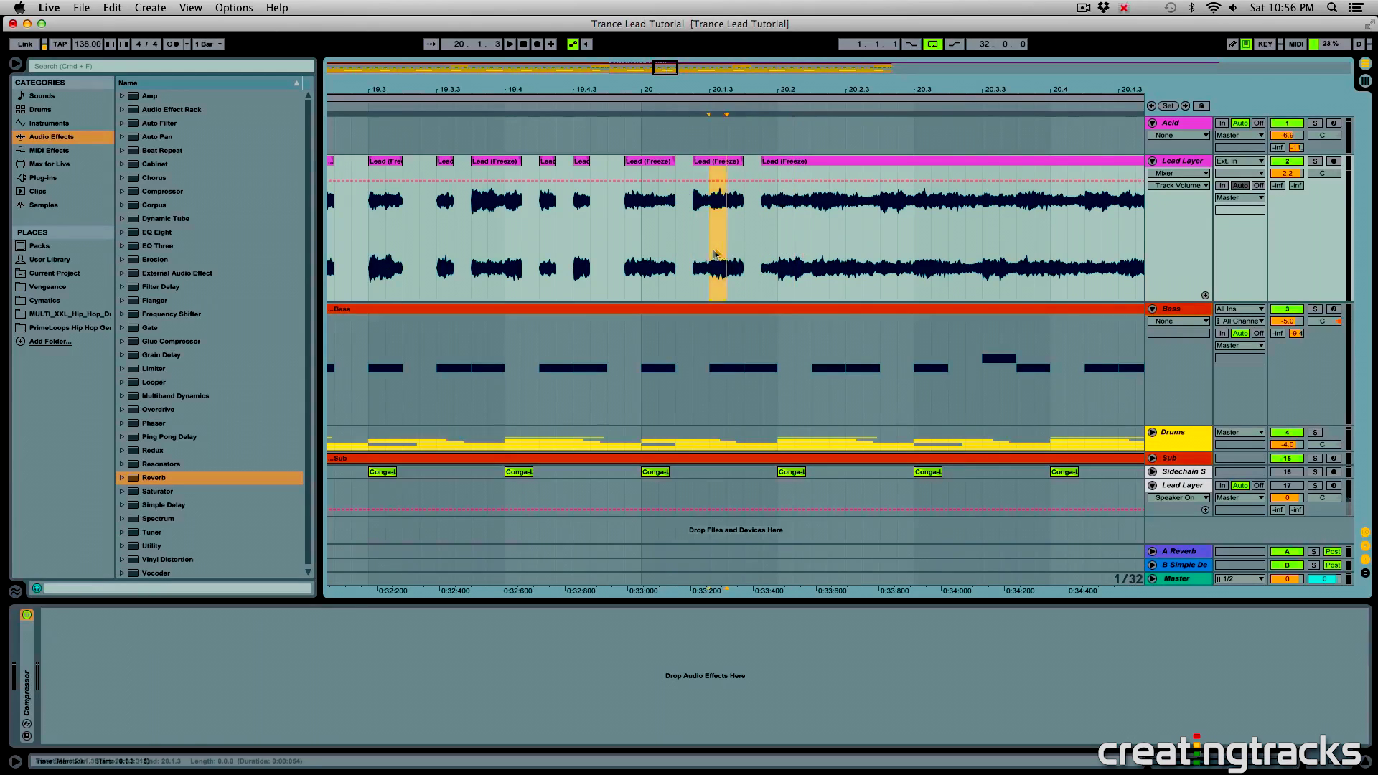
{"action": "key", "text": "Delete"}
- Delete irregularly spaced short slices of the Lead audio between 20.2 and 20.3
{"action": "left_click_drag", "start_coordinate": [847, 251], "coordinate": [880, 251]}
{"action": "key", "text": "Delete"}
{"action": "left_click", "coordinate": [813, 249]}
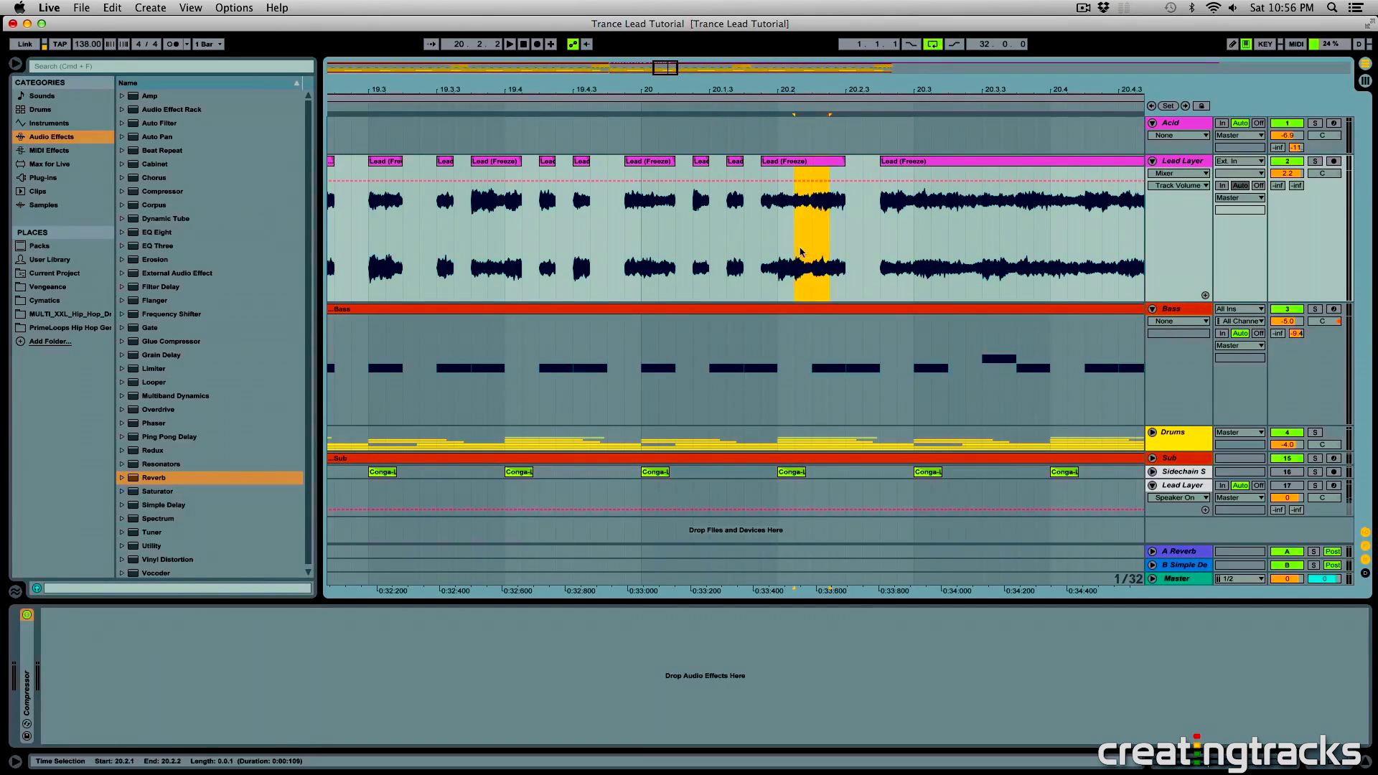
{"action": "key", "text": "Delete"}
{"action": "left_click_drag", "start_coordinate": [915, 247], "coordinate": [931, 247]}
{"action": "key", "text": "Delete"}
- Delete irregularly spaced 1/32 slices of the Lead audio from 20.3 to 20.4
{"action": "left_click", "coordinate": [977, 243]}
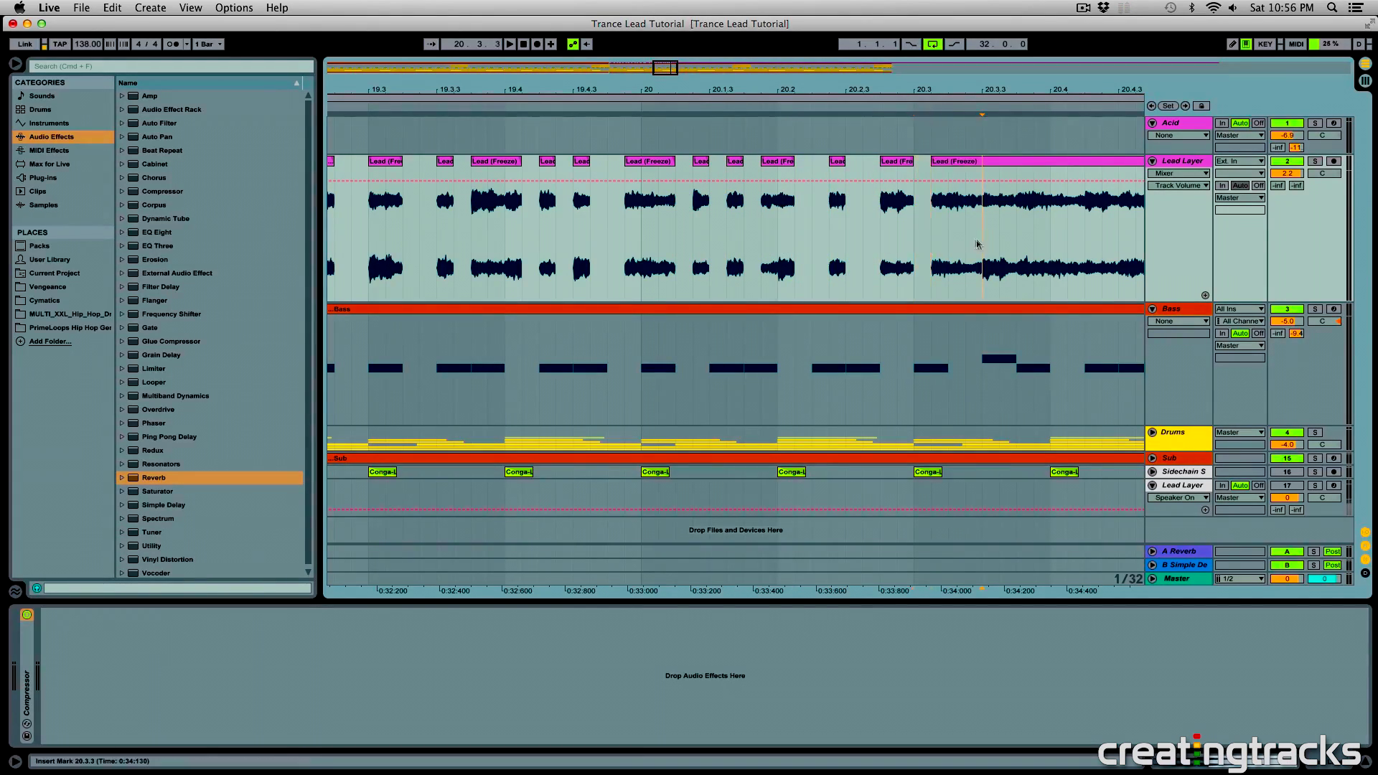
{"action": "key", "text": "Delete"}
{"action": "left_click", "coordinate": [945, 249]}
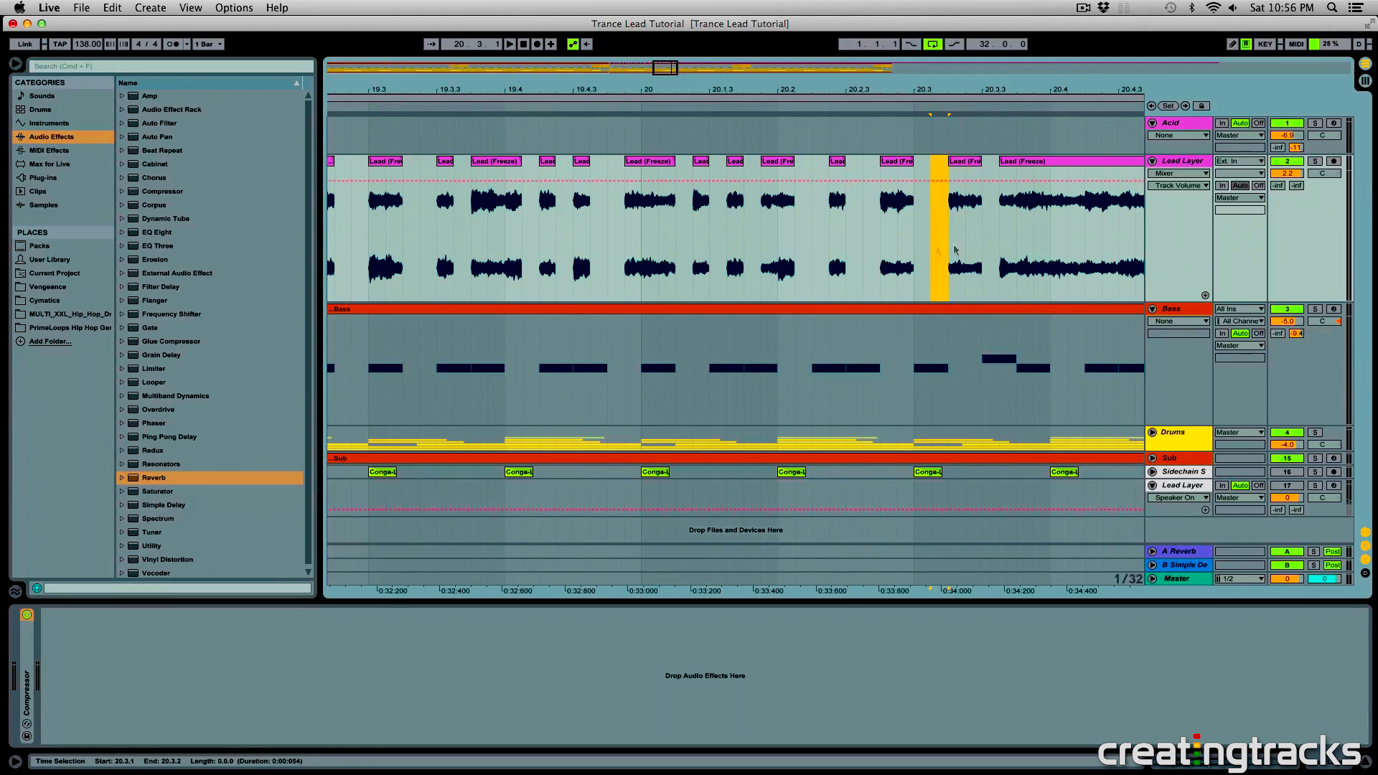
{"action": "left_click", "coordinate": [1067, 244]}
{"action": "key", "text": "Delete"}
{"action": "left_click", "coordinate": [1054, 248]}
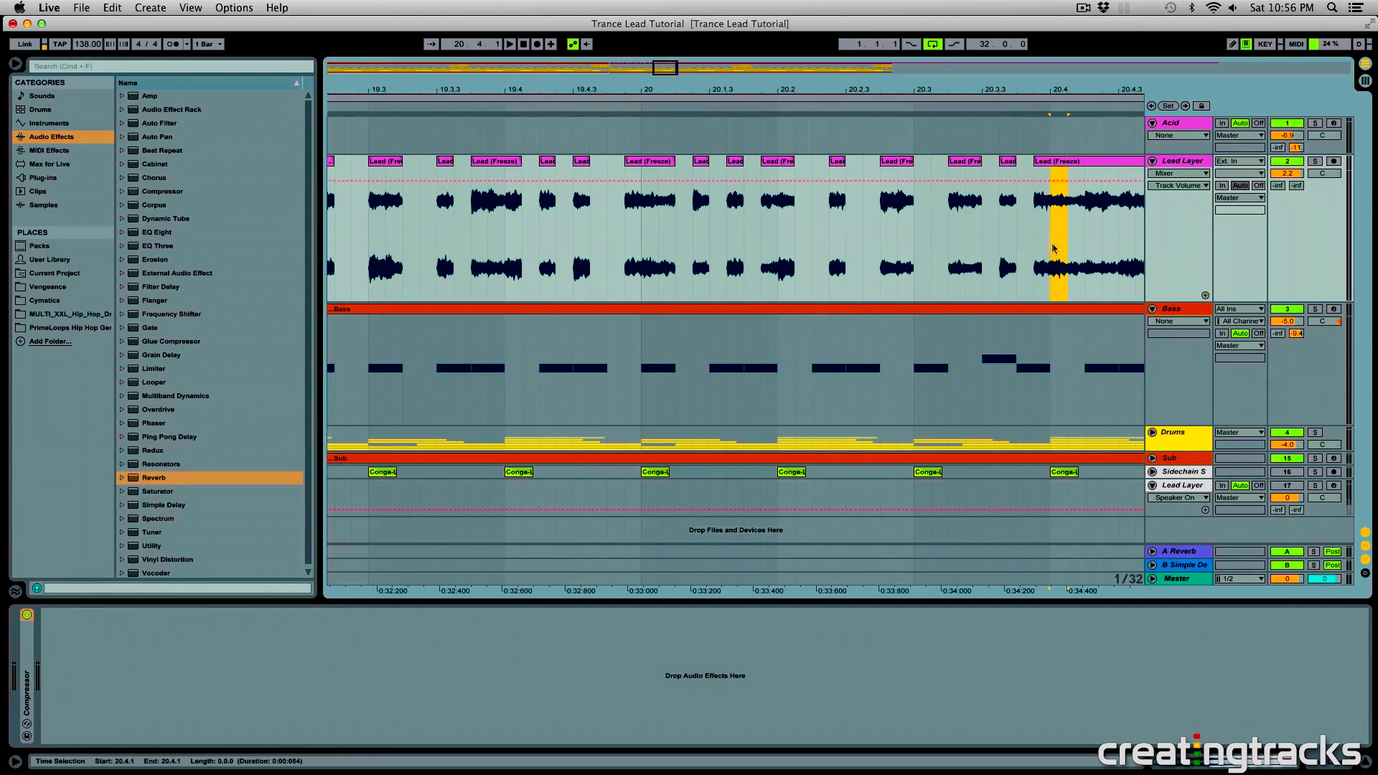